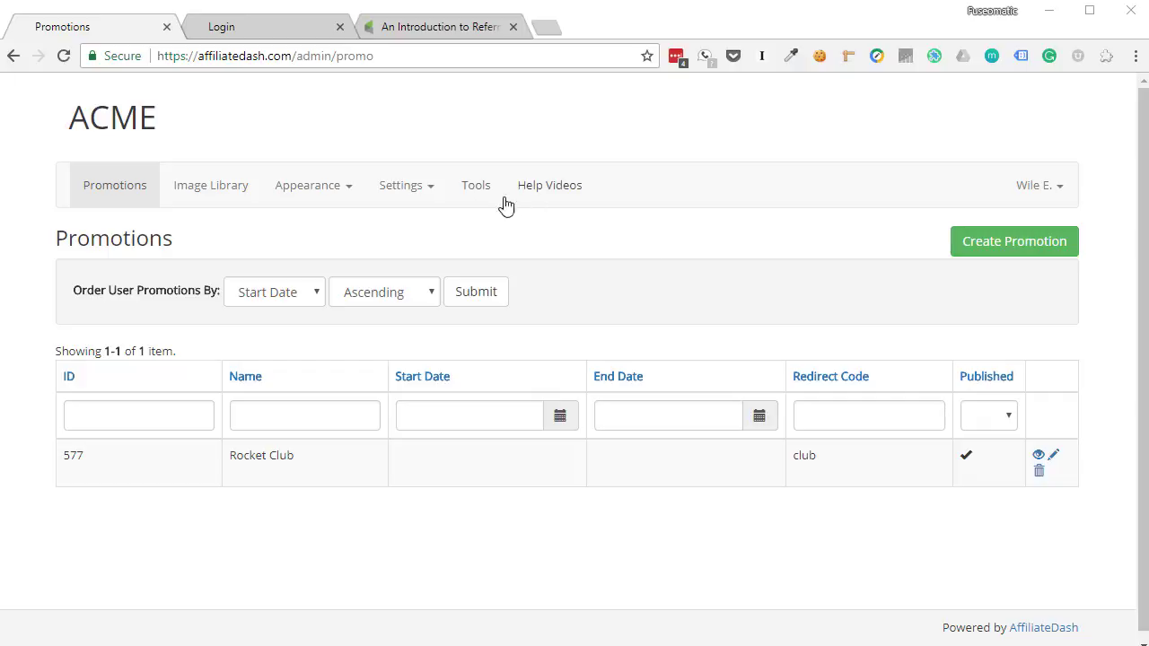
Step: In the general appearance settings, choose Acme-corp.png as the company logo file
left_click(427, 188)
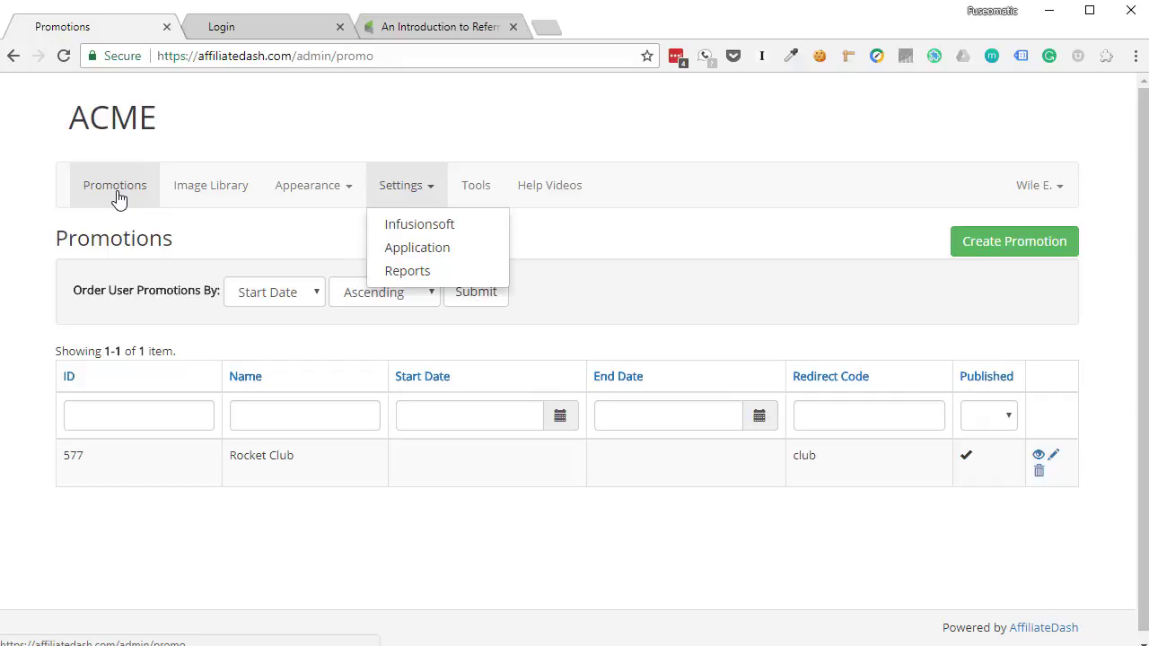
left_click(314, 187)
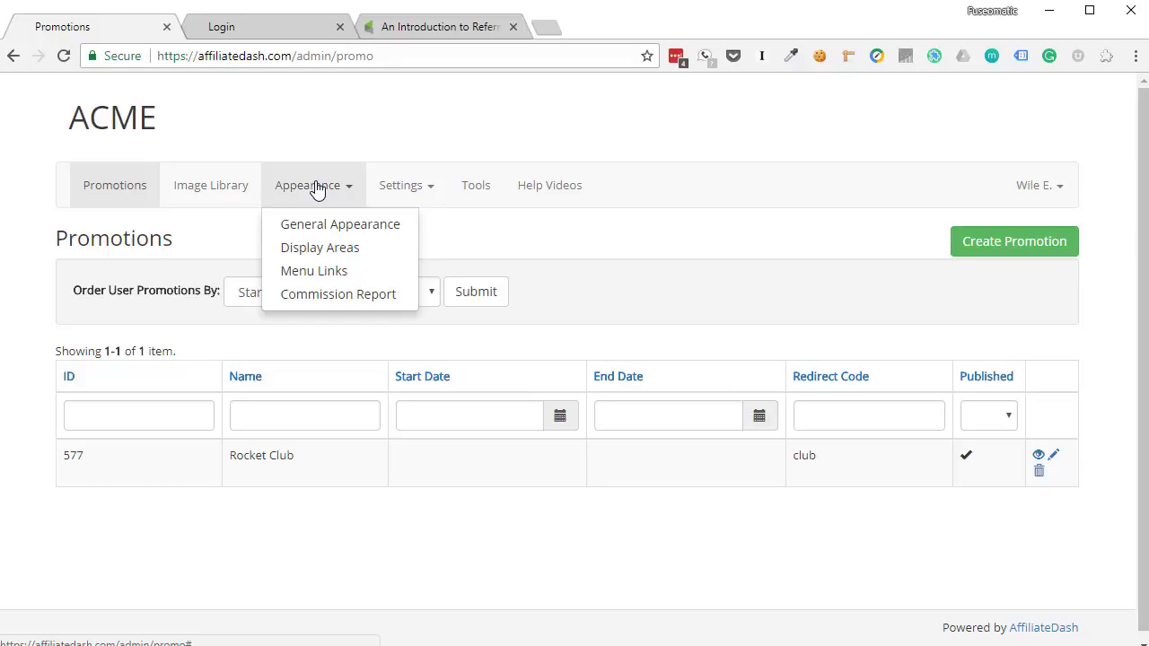
left_click(377, 235)
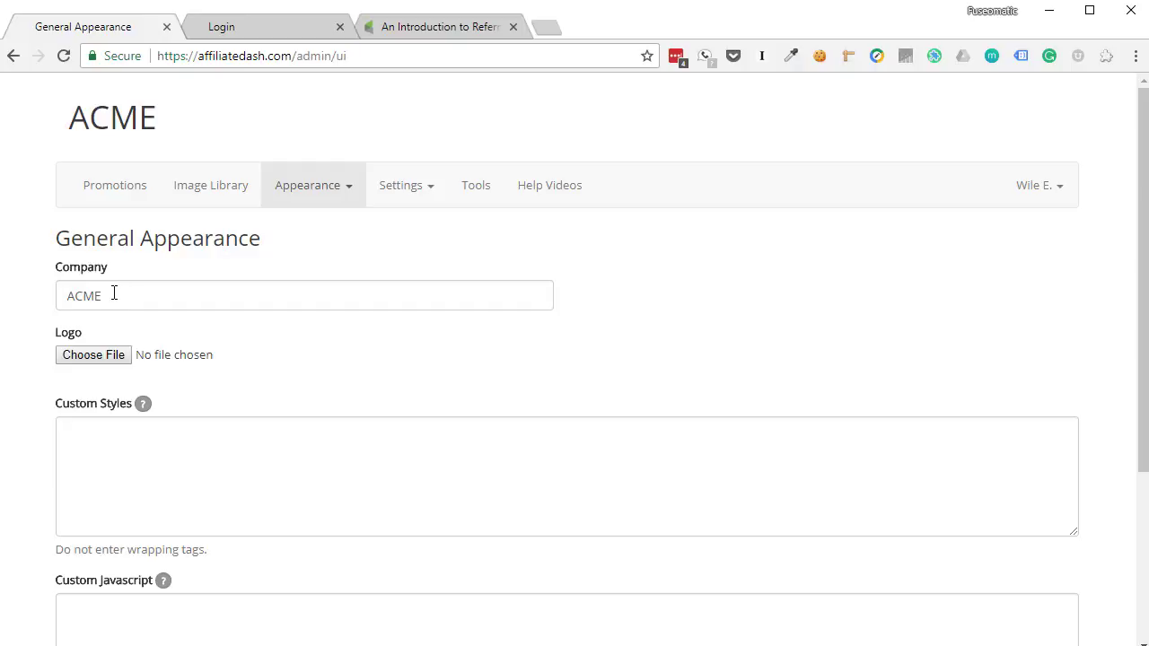
left_click(93, 355)
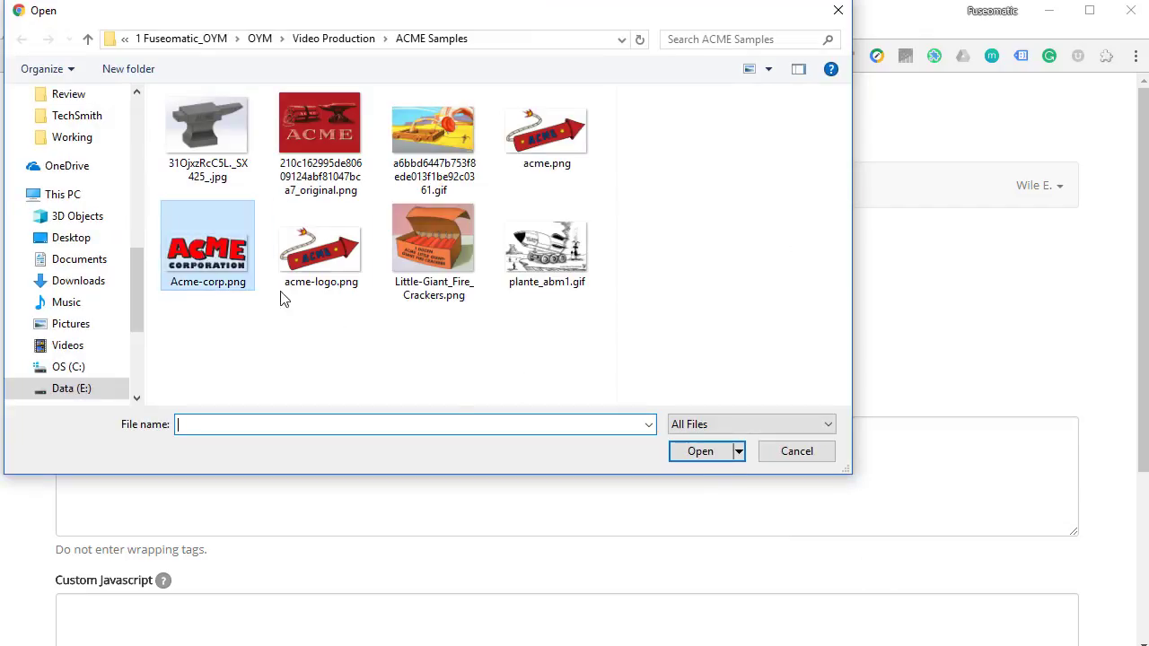
left_click(207, 242)
left_click(700, 453)
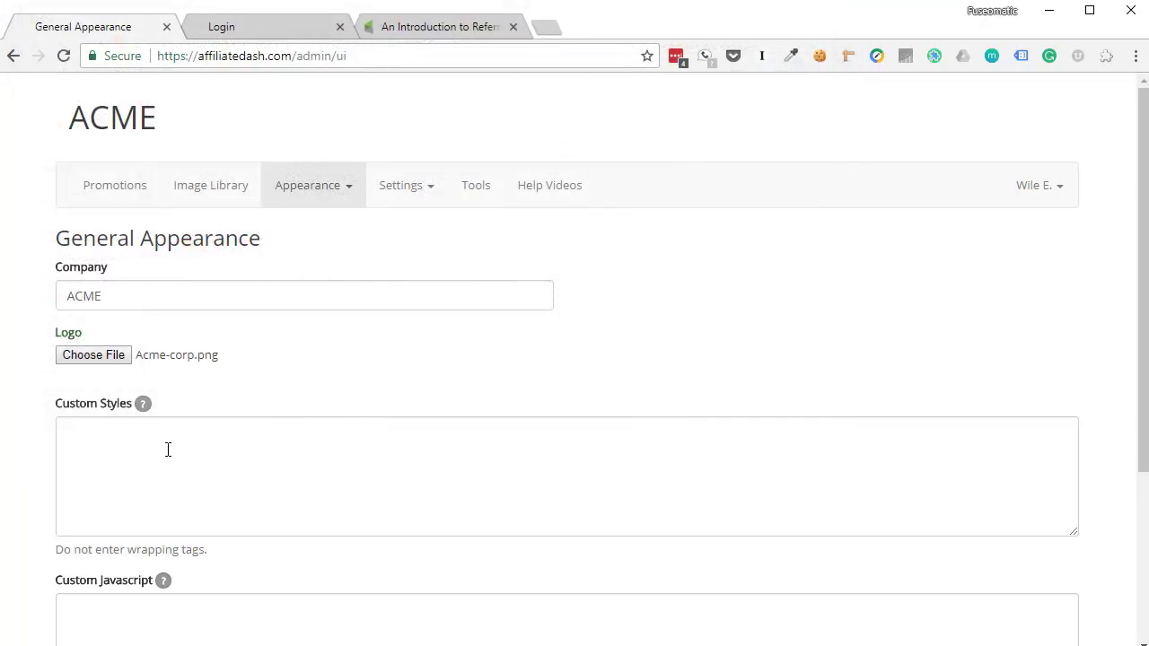
Step: Review the custom styles, custom JavaScript and affiliate interface language settings, and save the general appearance changes
left_click(167, 449)
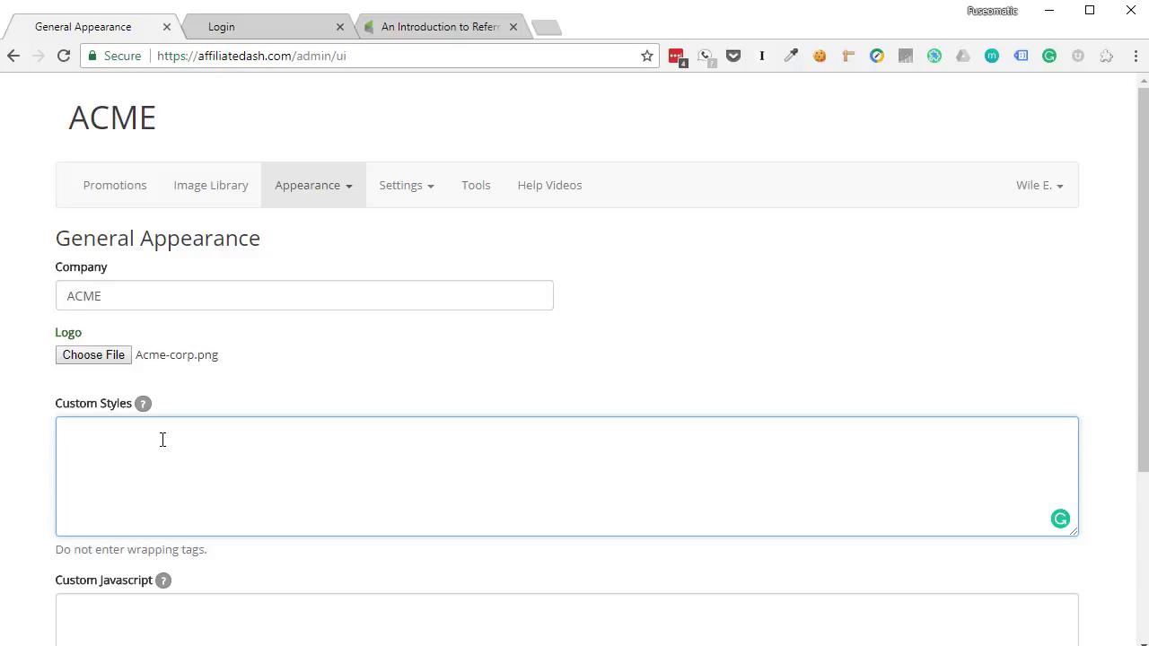
scroll(171, 472, "down", 1)
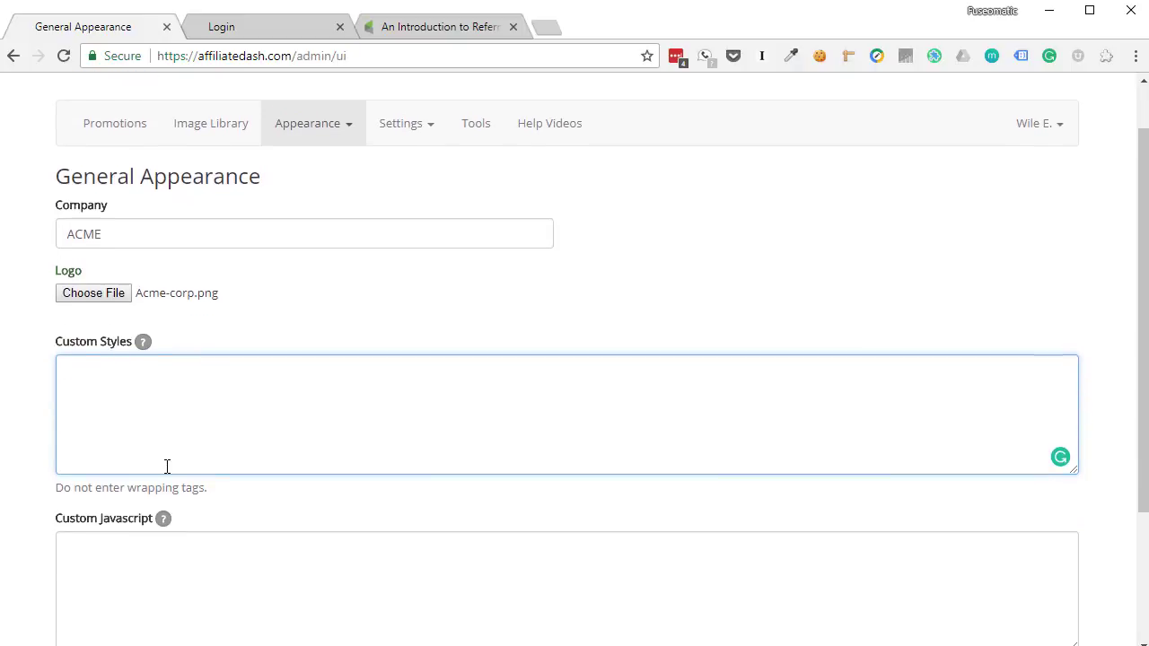
scroll(137, 537, "down", 1)
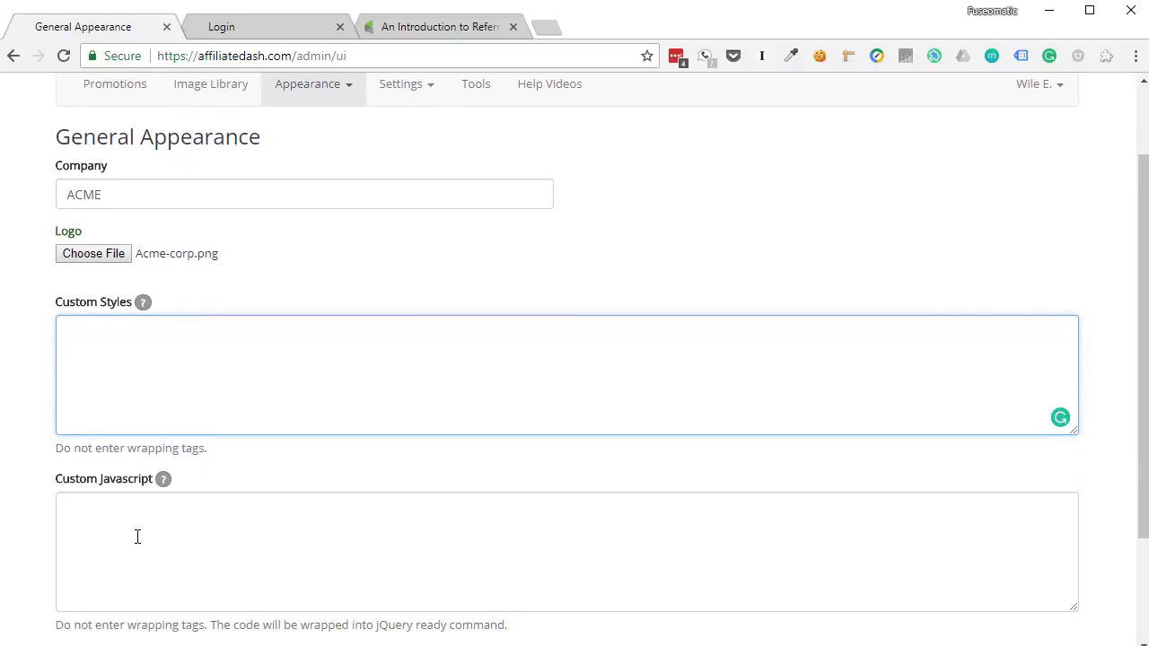
scroll(120, 495, "down", 1)
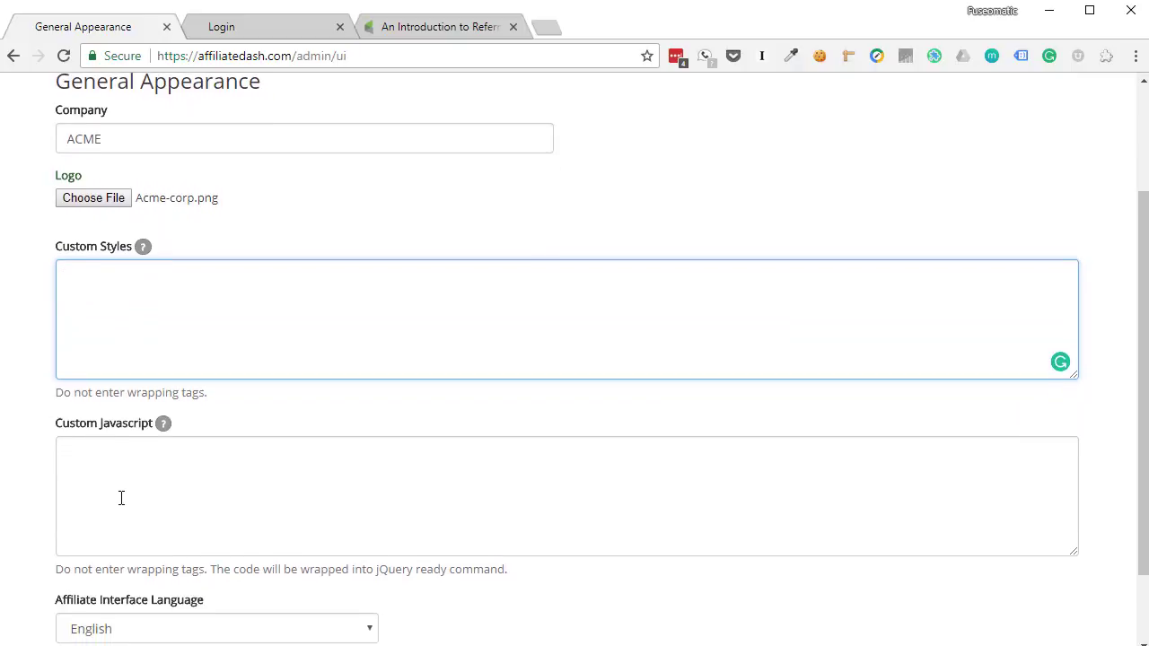
scroll(126, 440, "down", 1)
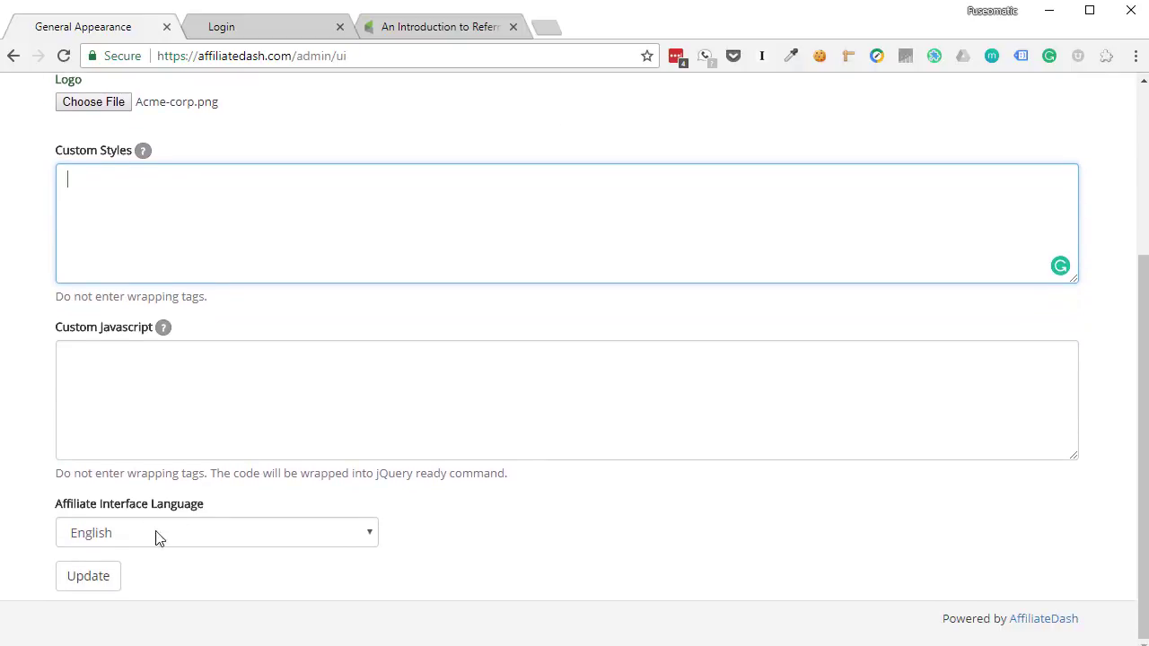
left_click(80, 581)
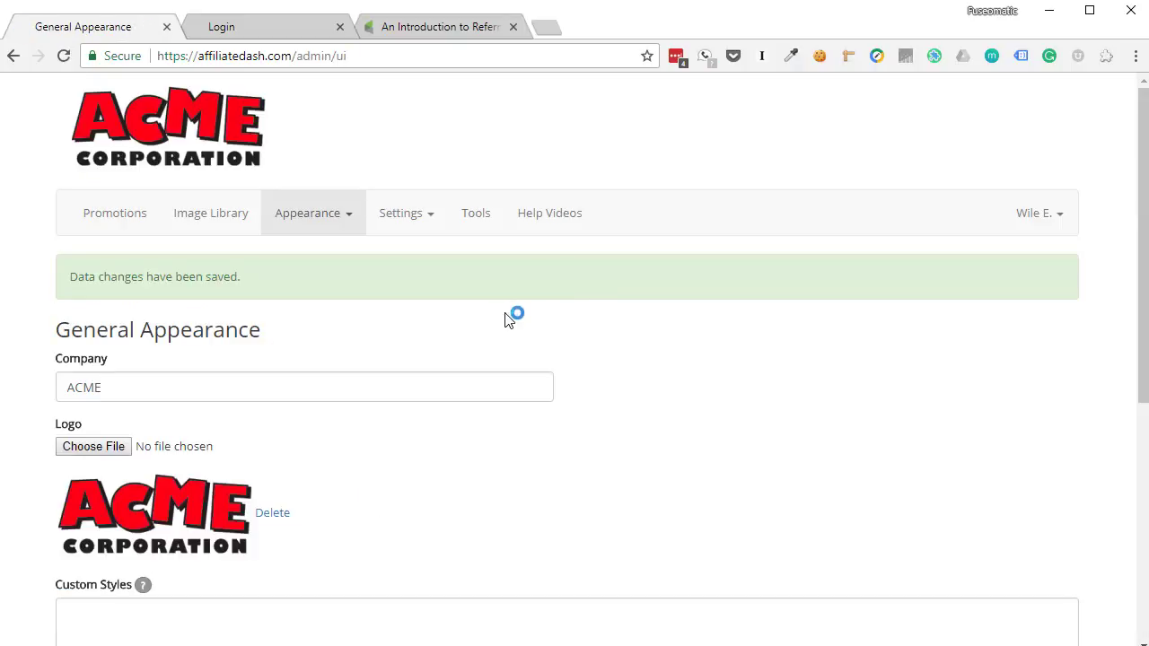
Step: Open the Display Areas list, and examine the affiliate sign-up page reached from the affiliate portal's login page
left_click(346, 227)
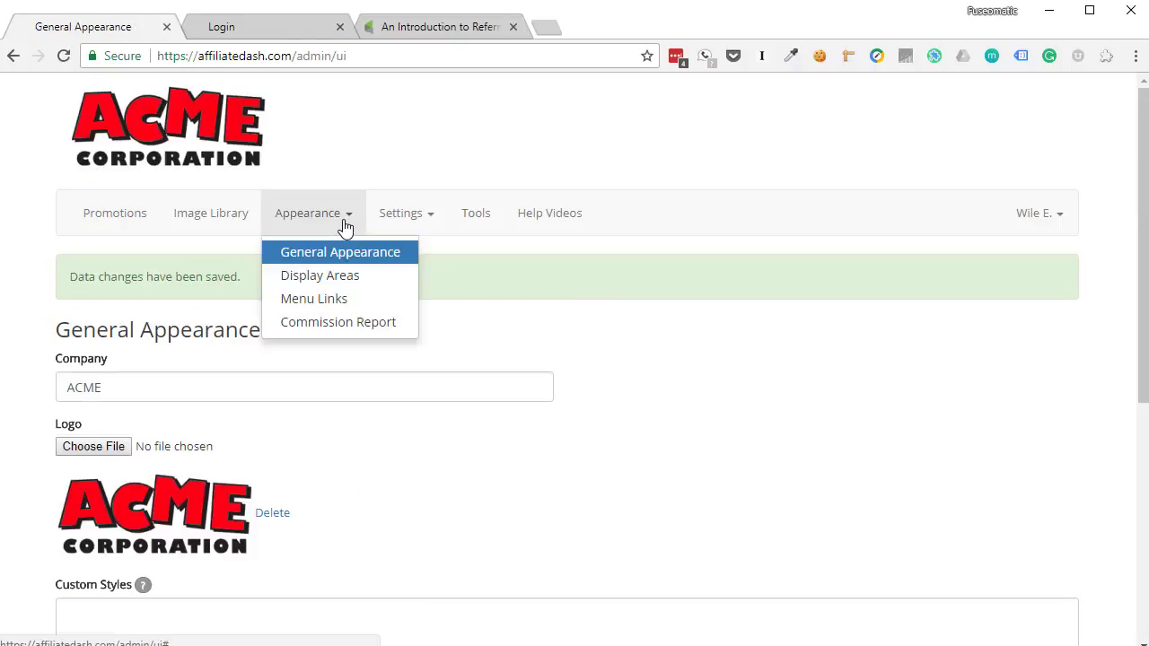
left_click(370, 277)
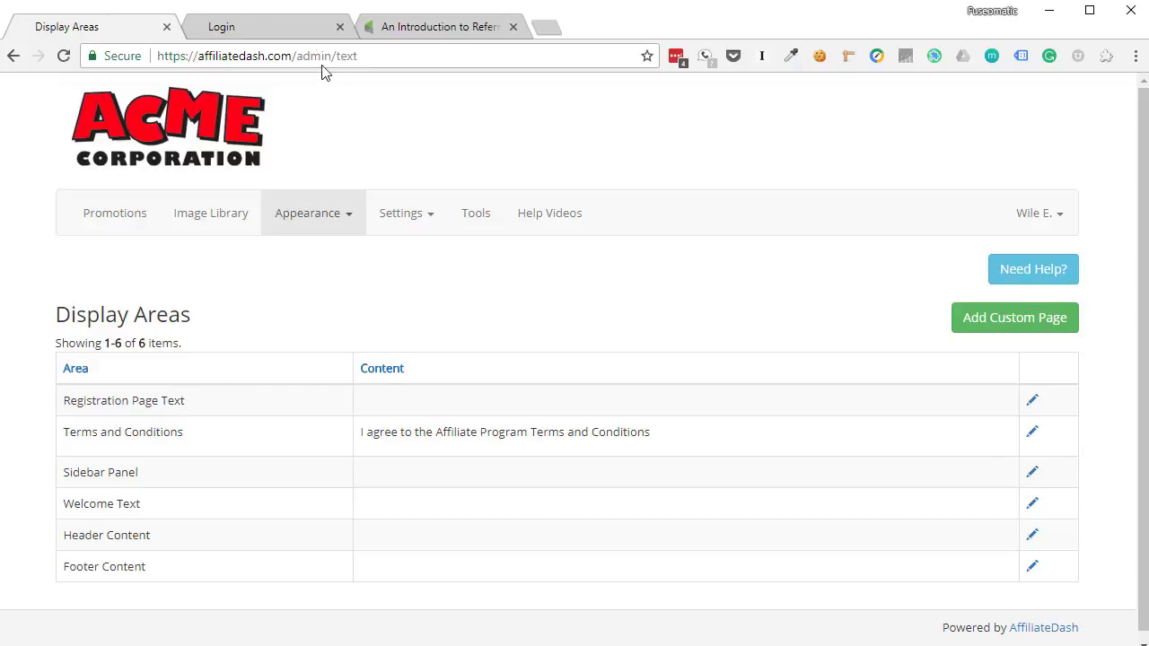
left_click(281, 28)
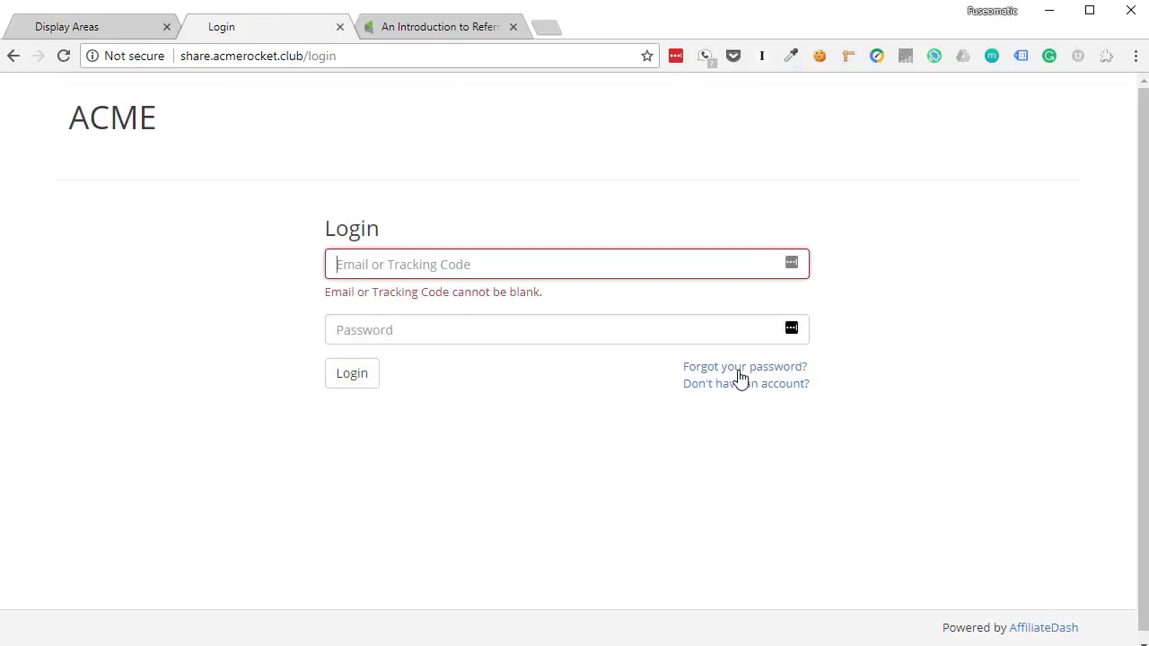
left_click(782, 386)
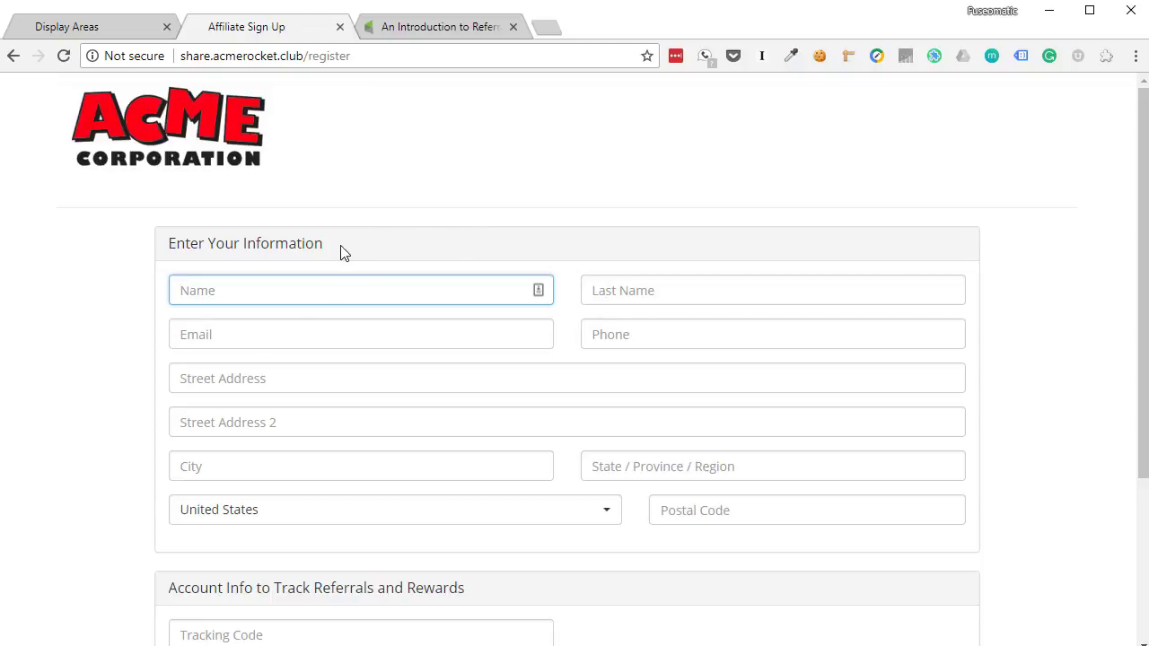
scroll(690, 456, "down", 1)
scroll(690, 456, "down", 3)
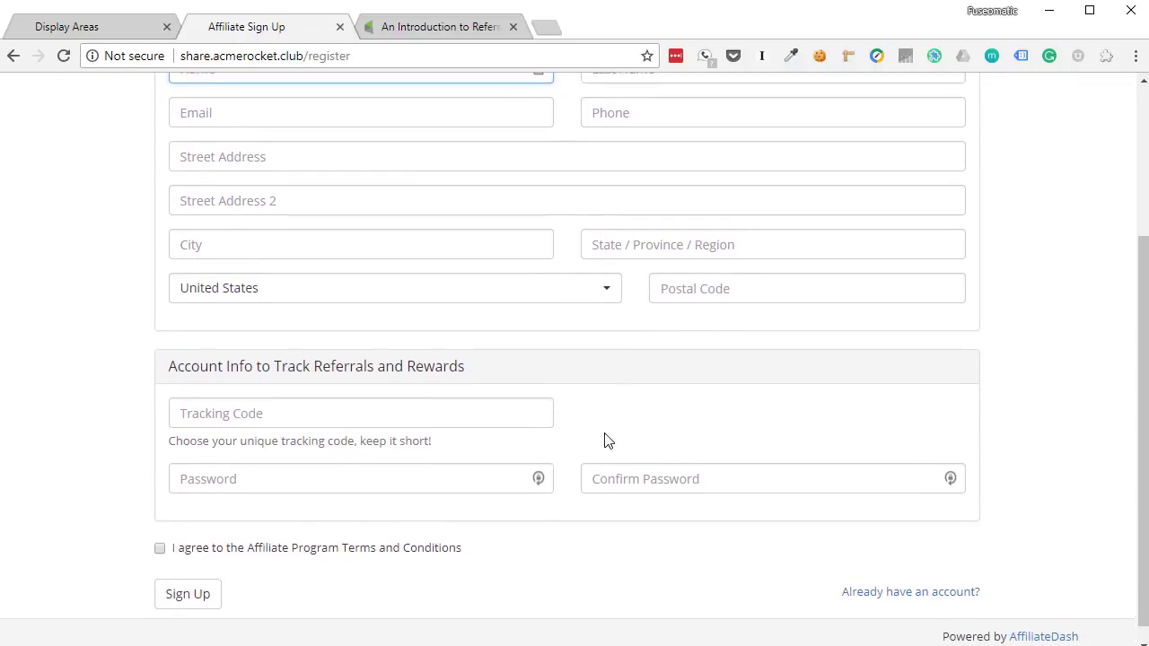
scroll(260, 273, "up", 4)
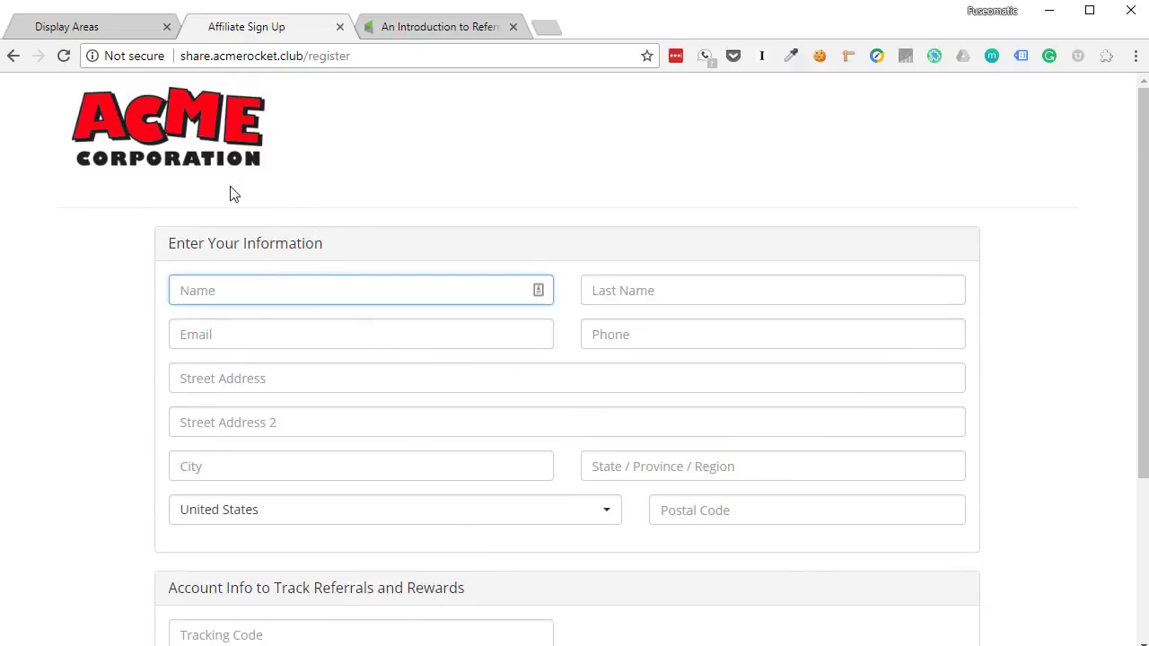
Step: Enter "Become an affiliate today and we'll all eat better!" as the Registration Page Text in the admin display areas
left_click(97, 33)
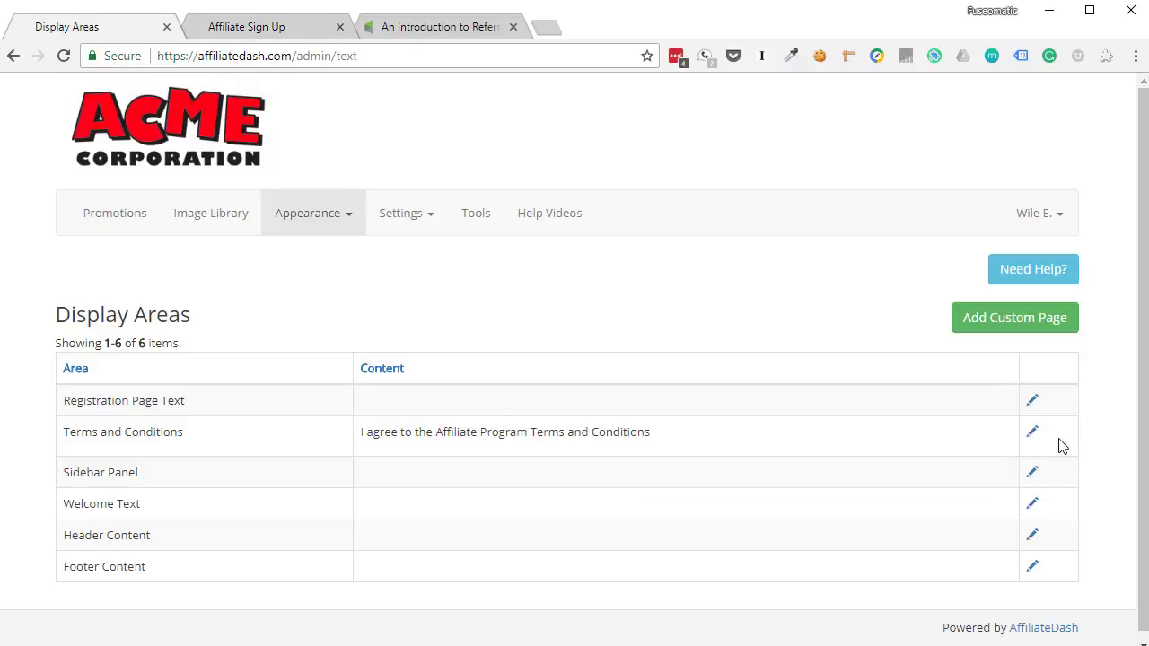
left_click(1032, 401)
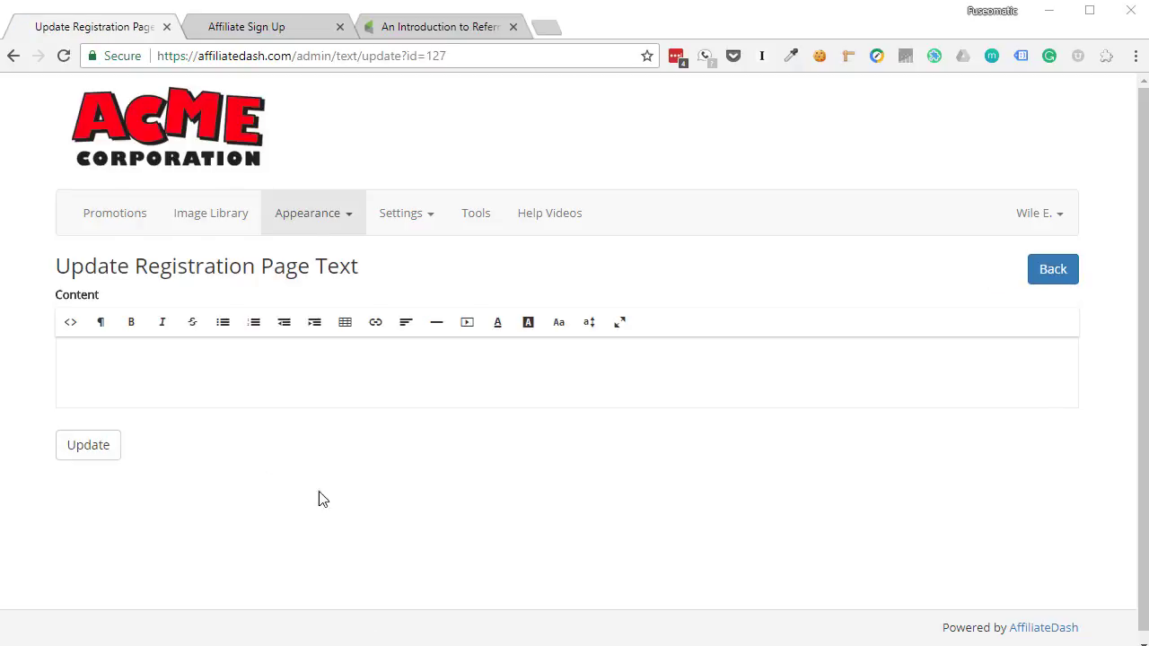
left_click(148, 351)
type("Become an affiliate today and we'll all eat better!")
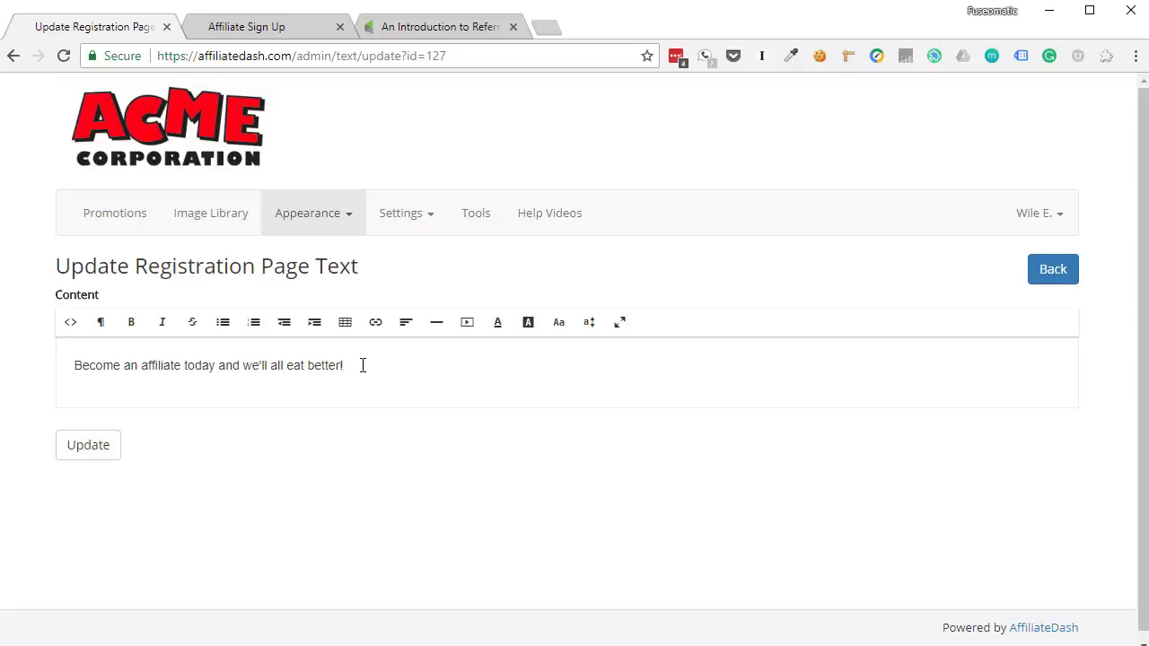
Step: Format the whole registration page sentence as bold with a 24px font size
left_click_drag(363, 366, 43, 344)
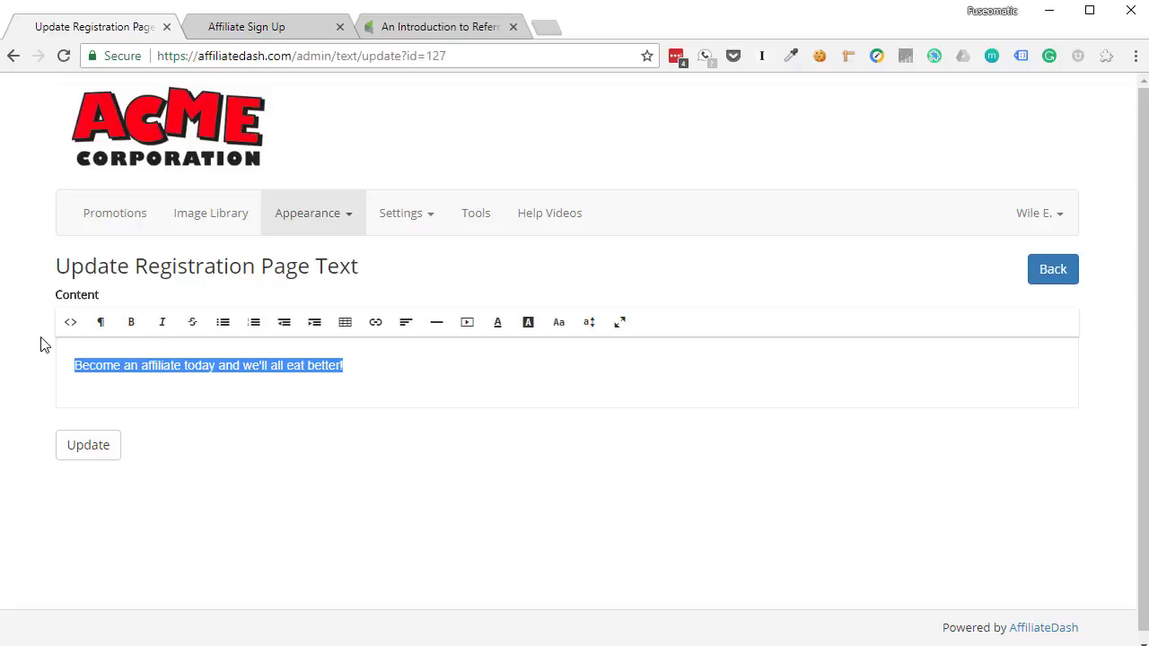
left_click(131, 321)
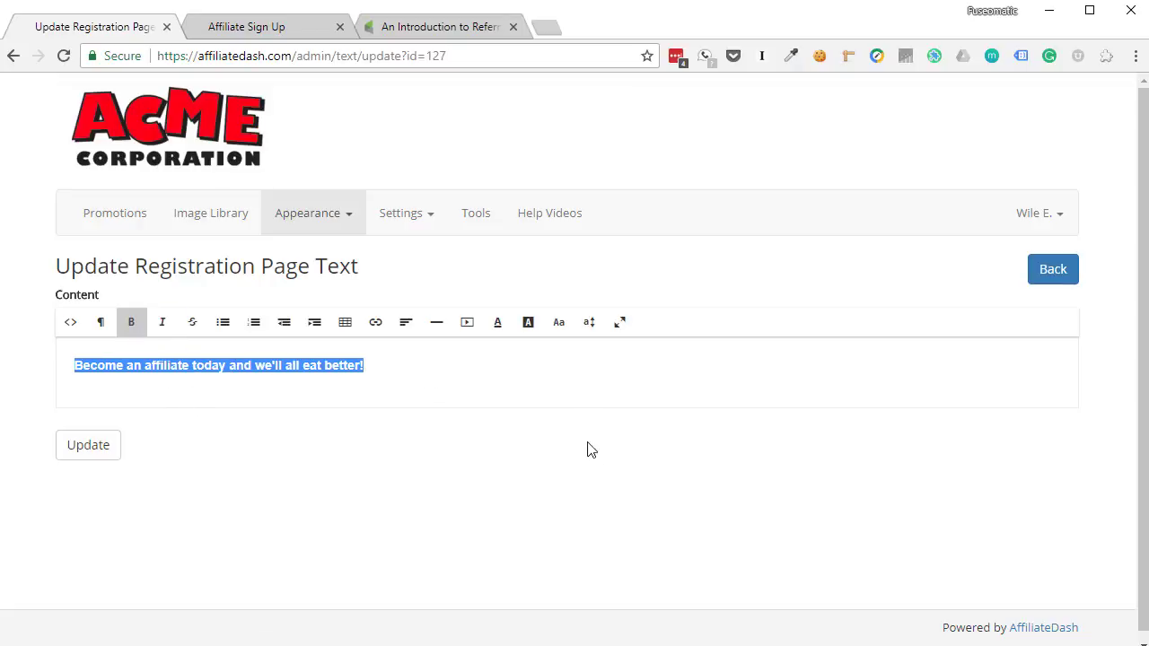
left_click(557, 331)
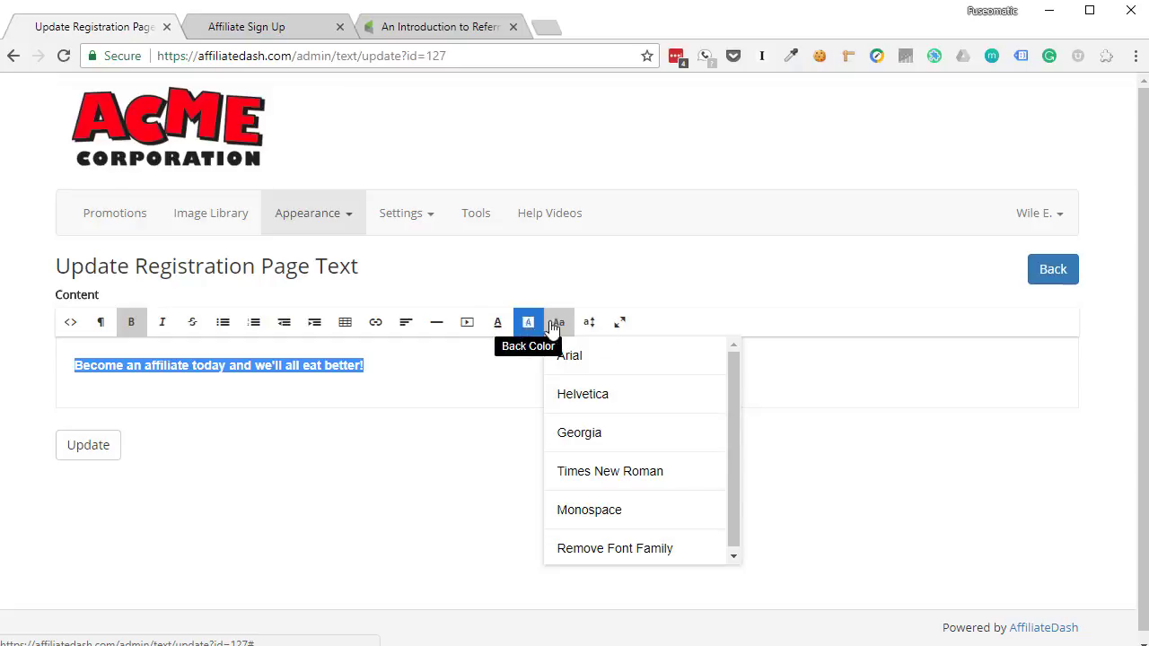
left_click(590, 328)
scroll(648, 485, "down", 1)
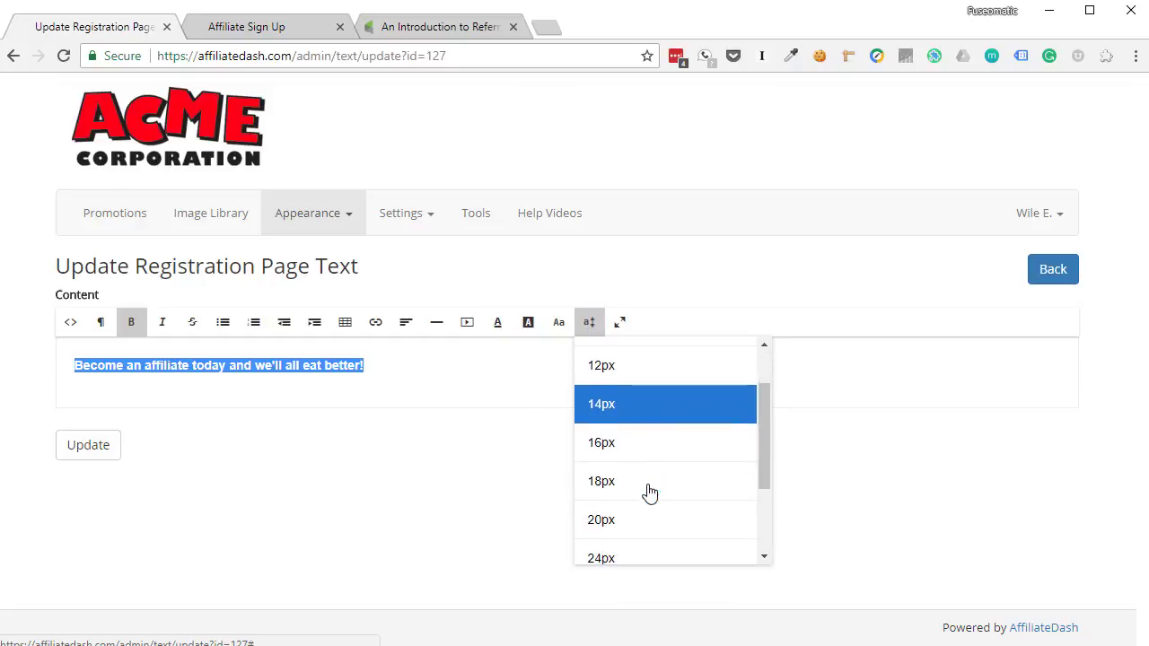
scroll(641, 525, "down", 1)
left_click(638, 492)
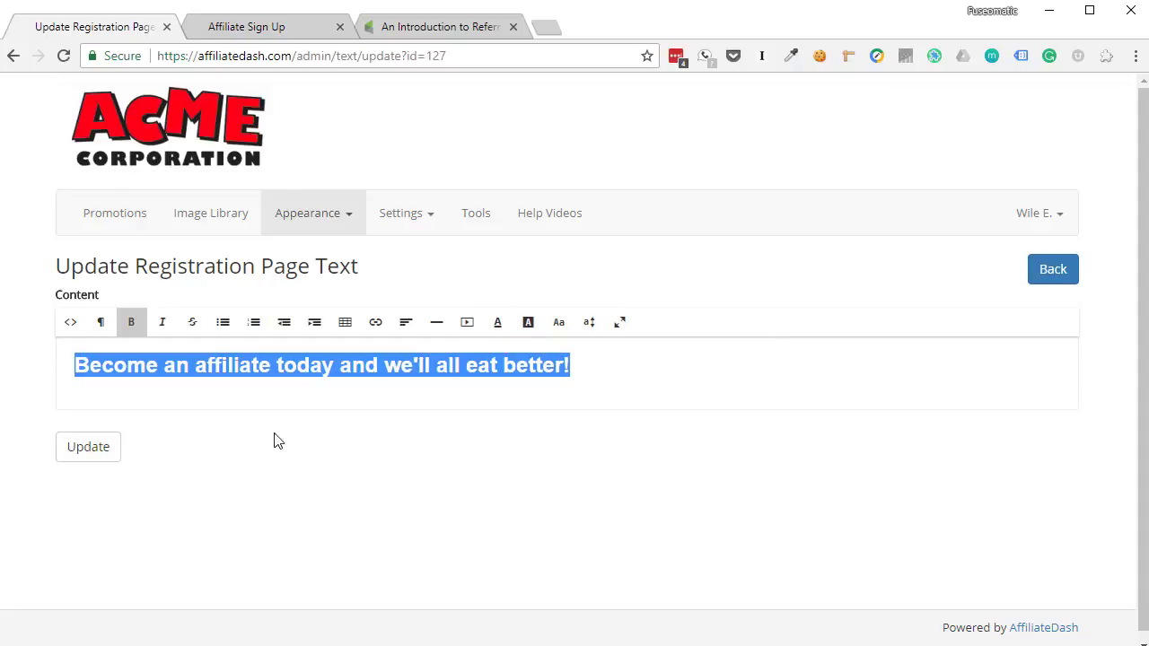
Step: Save the registration page text and reload the affiliate sign-up page to check it
left_click(88, 449)
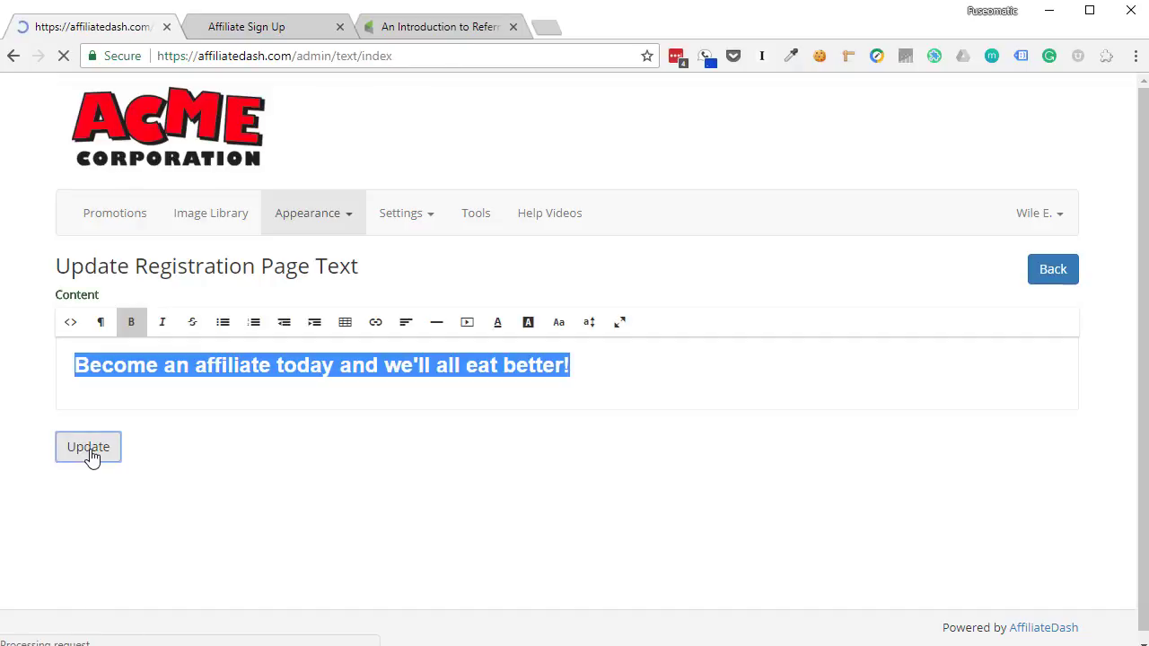
left_click(276, 27)
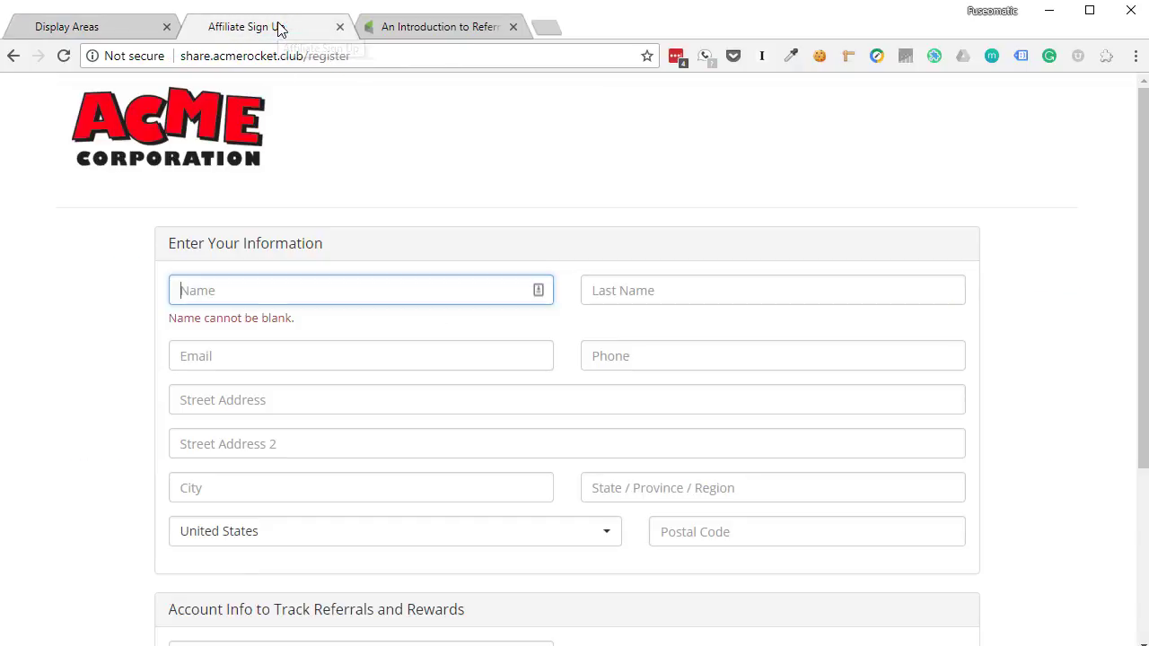
left_click(63, 55)
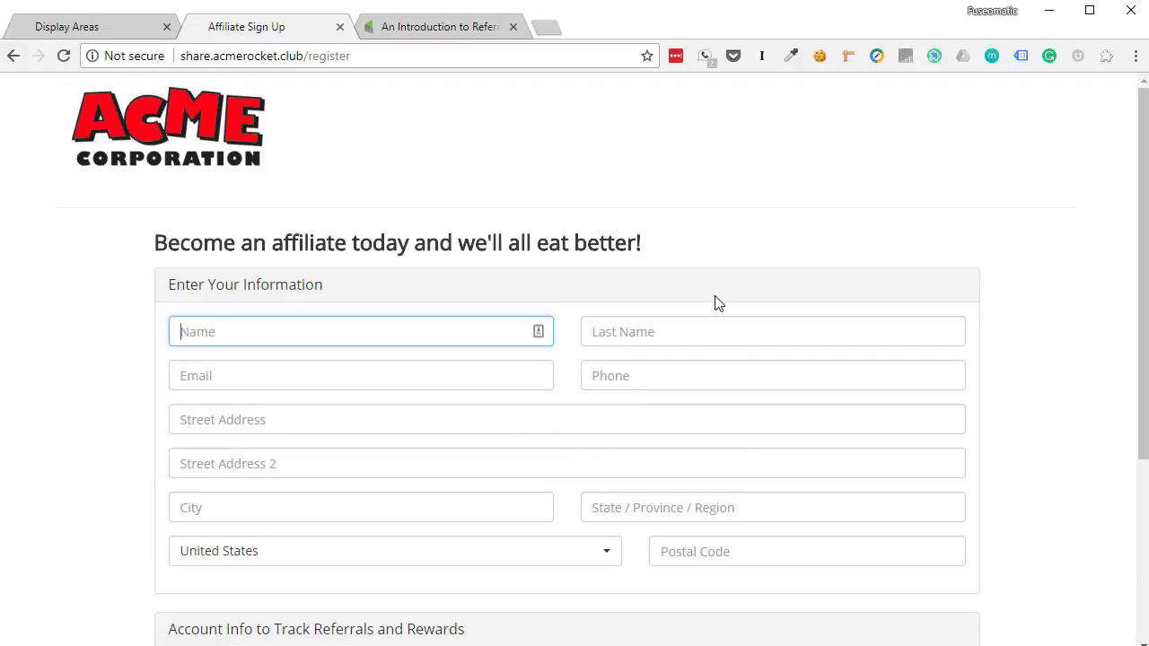
Step: In the Terms and Conditions display area, open the link settings for "Program Terms and Conditions" and cancel without inserting a link
left_click(122, 25)
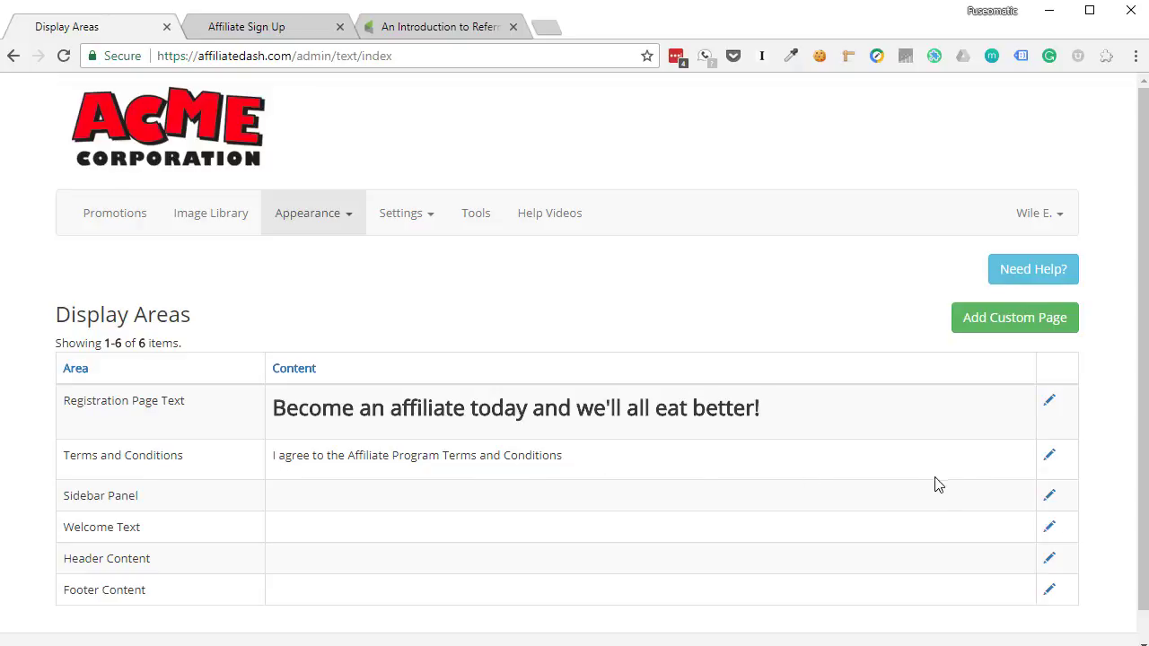
left_click(1048, 459)
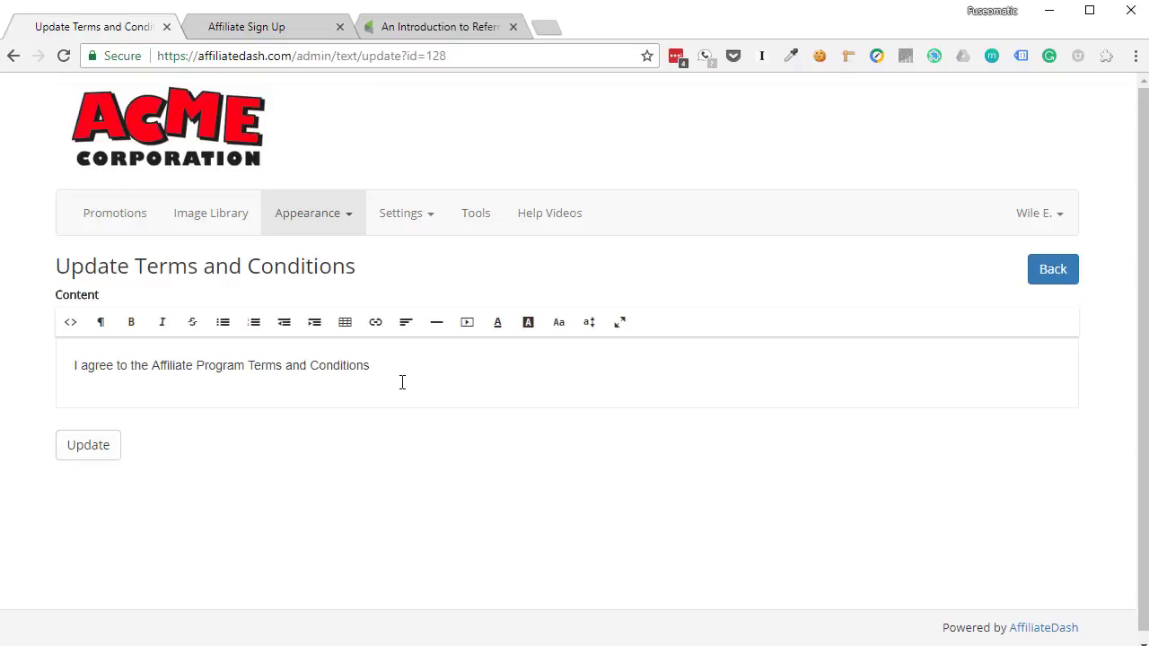
left_click_drag(369, 368, 353, 369)
left_click_drag(199, 362, 370, 363)
left_click(375, 325)
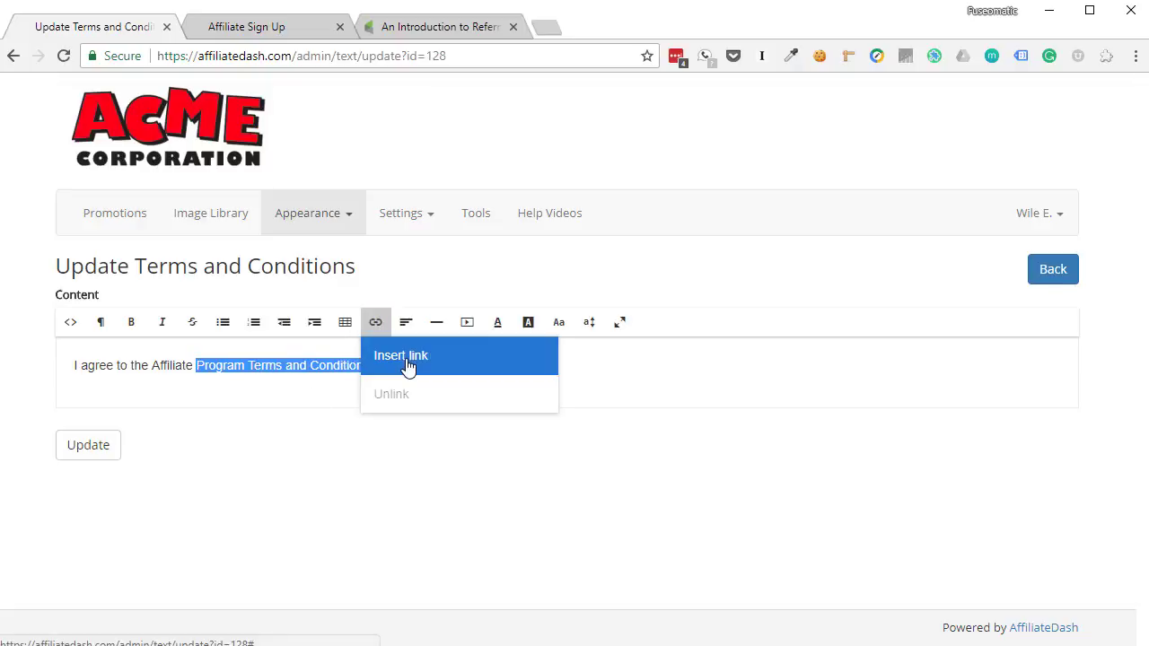
left_click(404, 363)
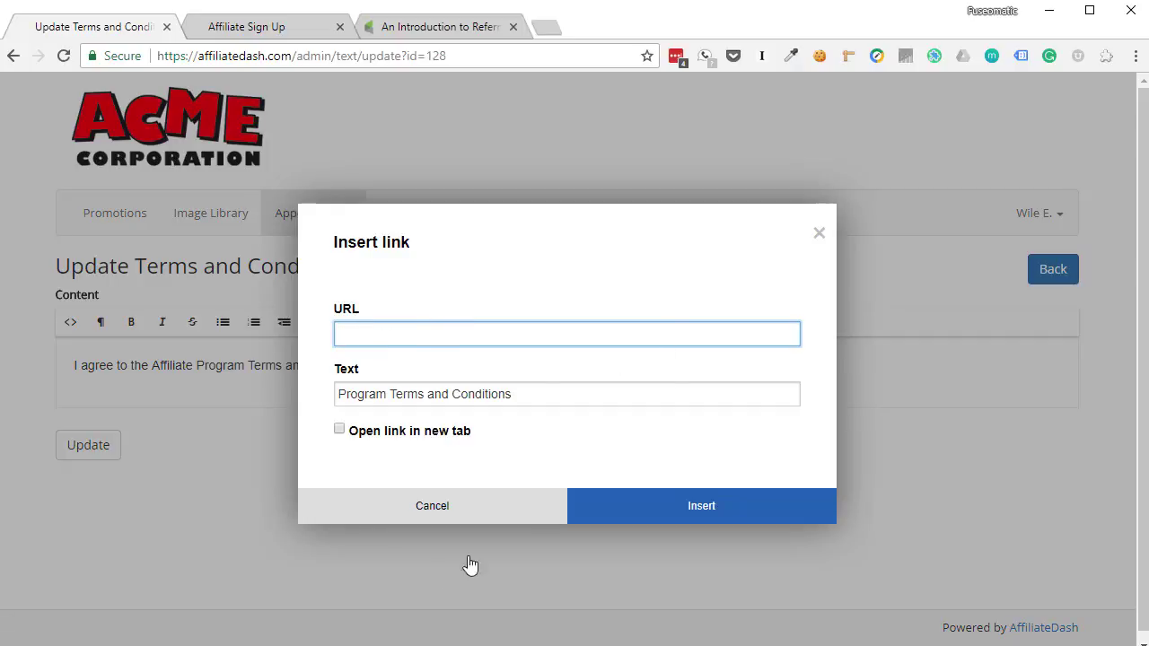
left_click(433, 515)
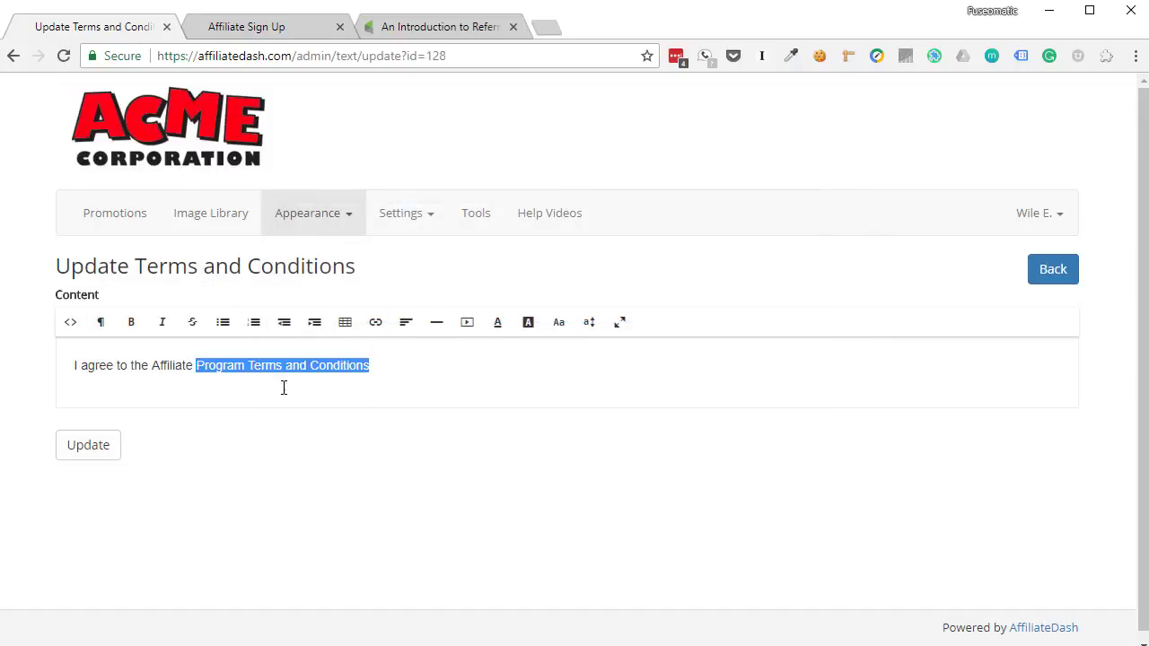
Step: Examine the terms and conditions agreement checkbox at the end of the affiliate sign-up page
left_click(322, 228)
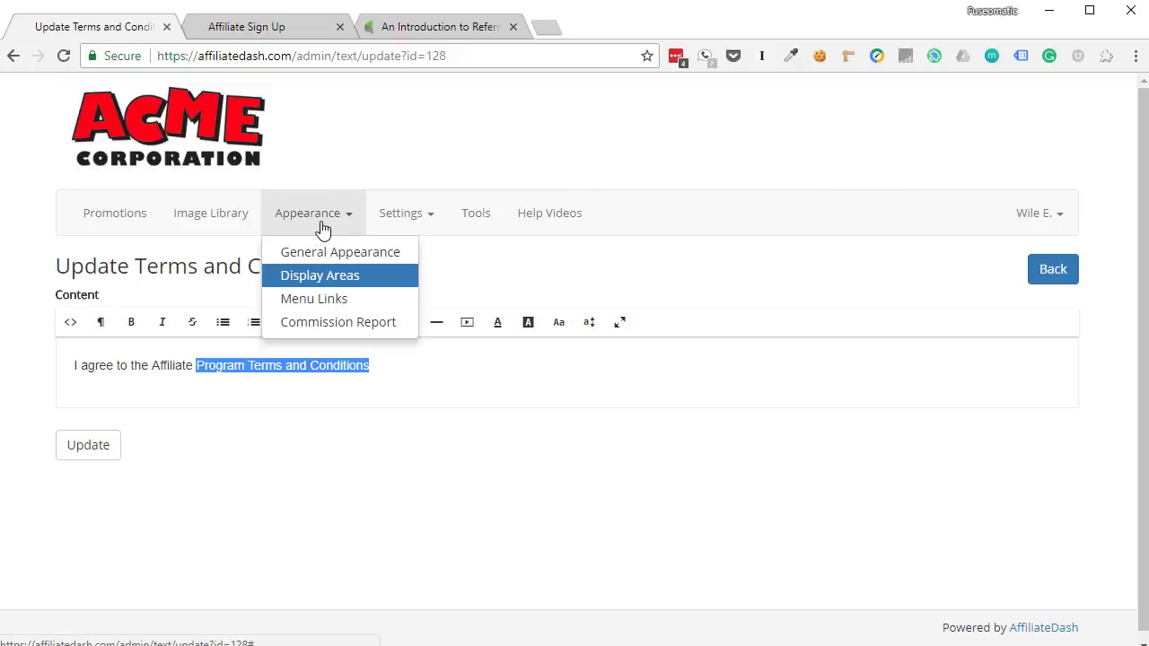
left_click(290, 35)
scroll(521, 366, "down", 3)
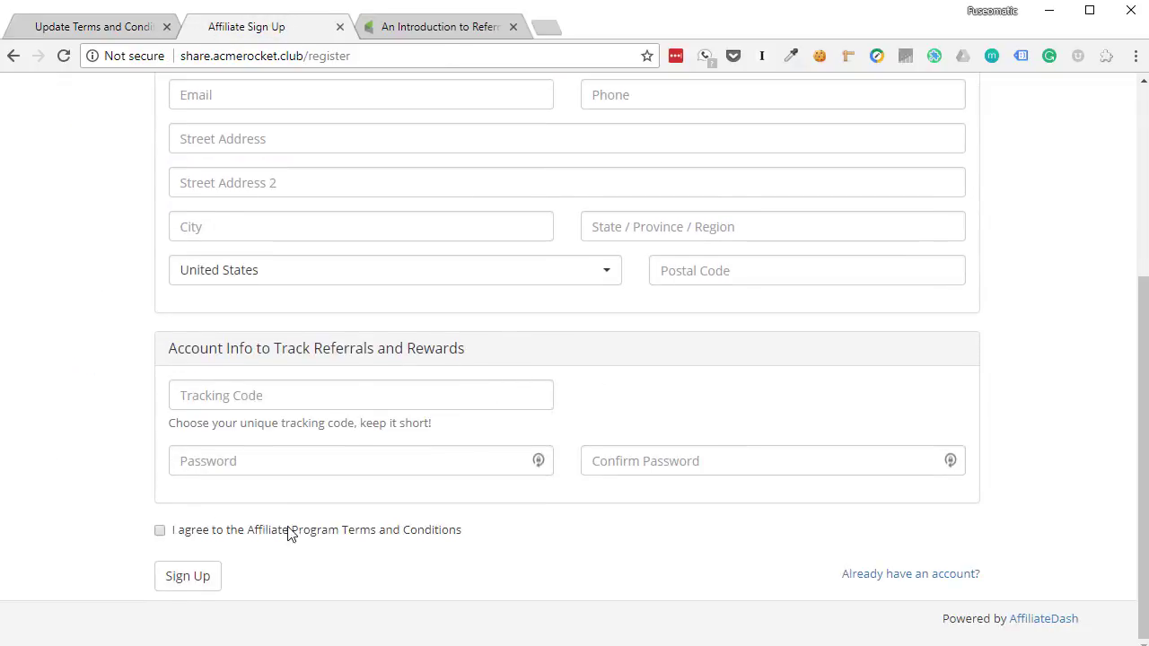
Step: Open the Sidebar Panel display area in the admin site for editing and set its title to "More Bird Catching Resources"
left_click(117, 25)
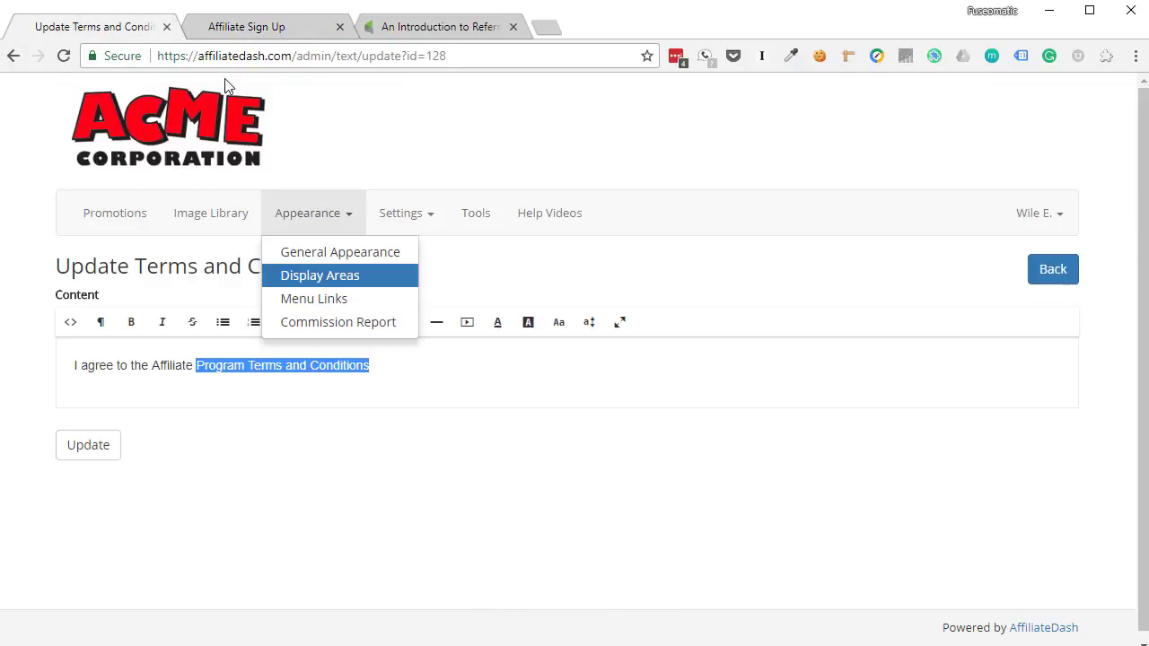
left_click(340, 277)
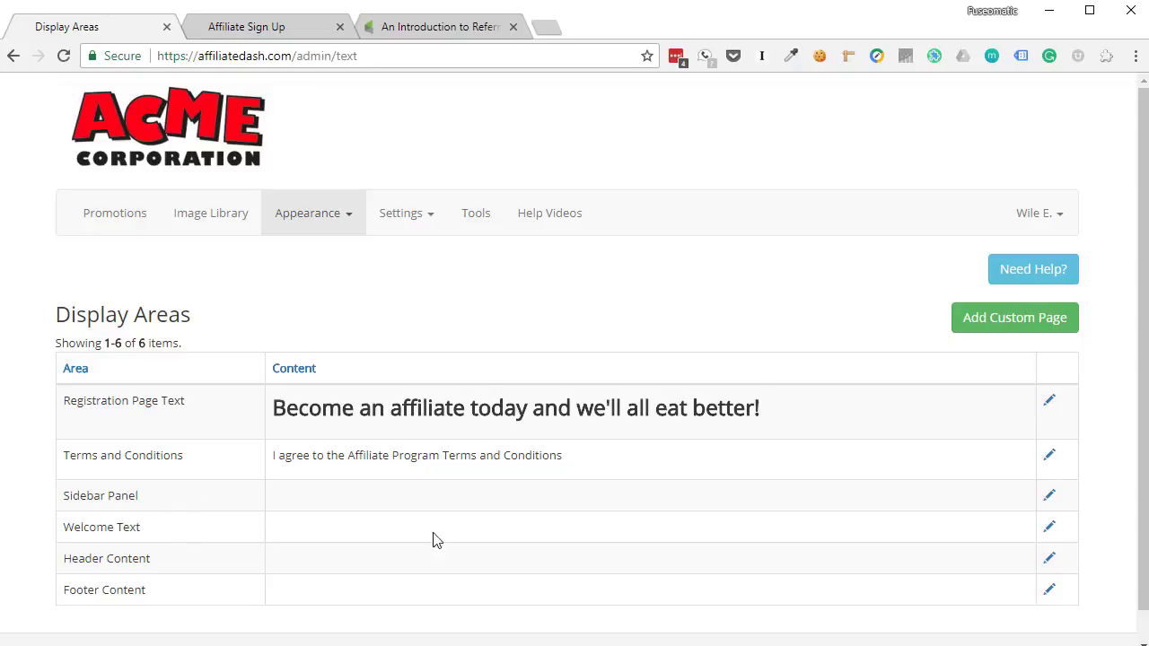
left_click(1051, 498)
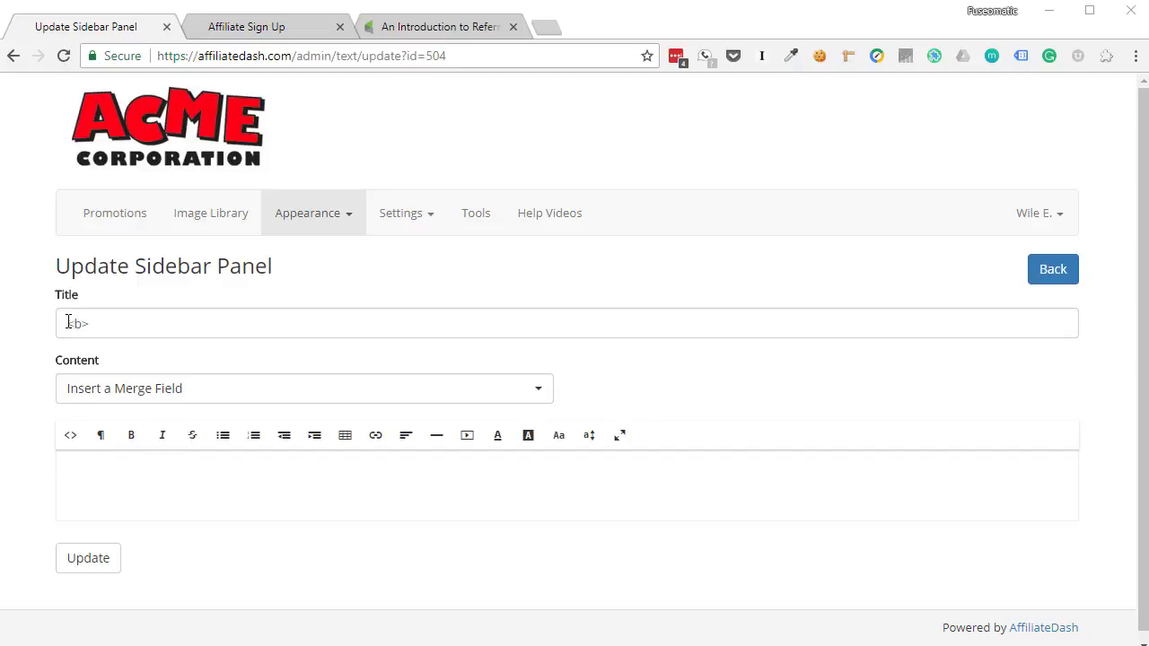
left_click_drag(120, 324, 33, 321)
type("More Bird Catching Resources")
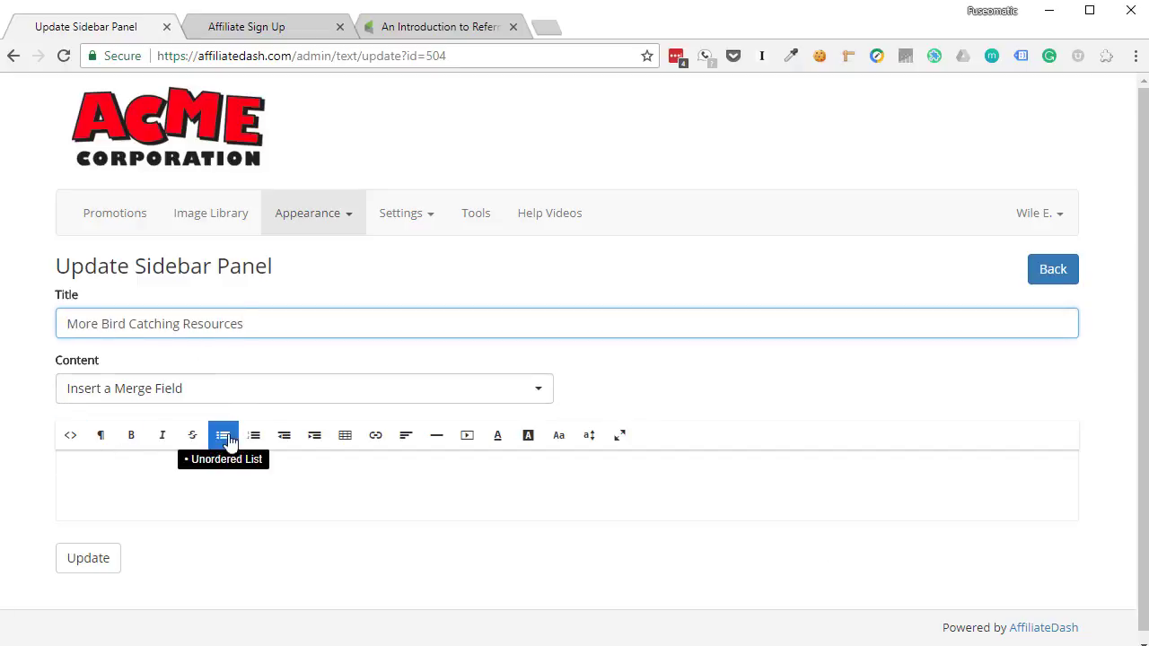
Step: Enter "Powerful Slingshots" and "Bird Food" as separate paragraphs in the sidebar panel content
left_click(176, 493)
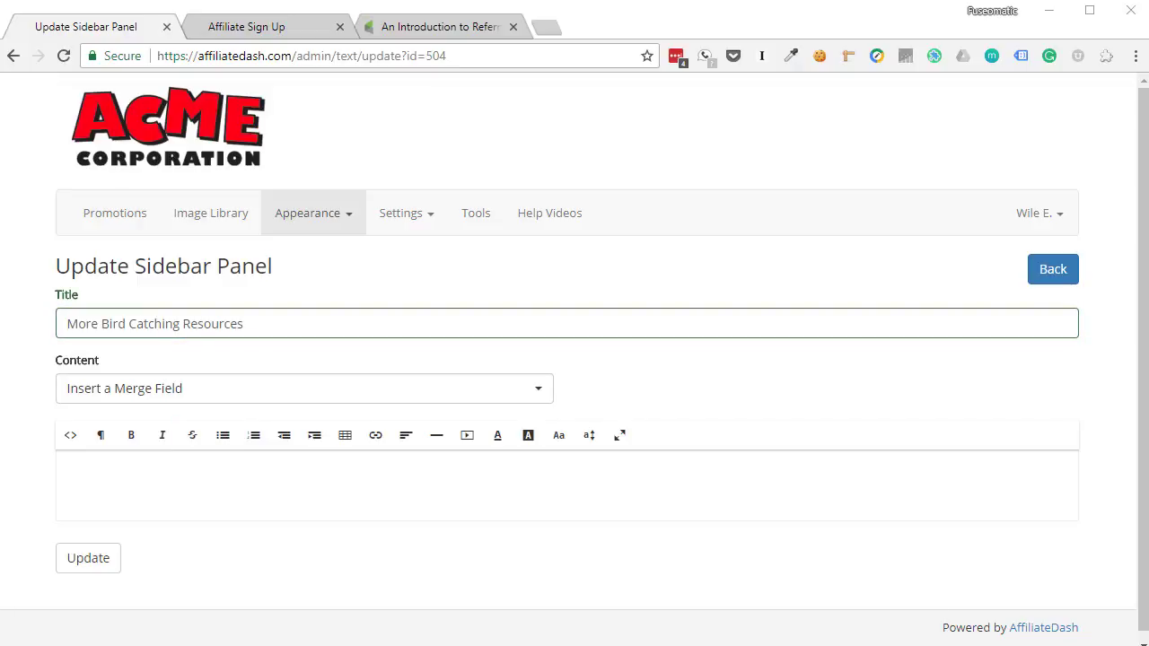
type("Powerful Slingshots Bird Food")
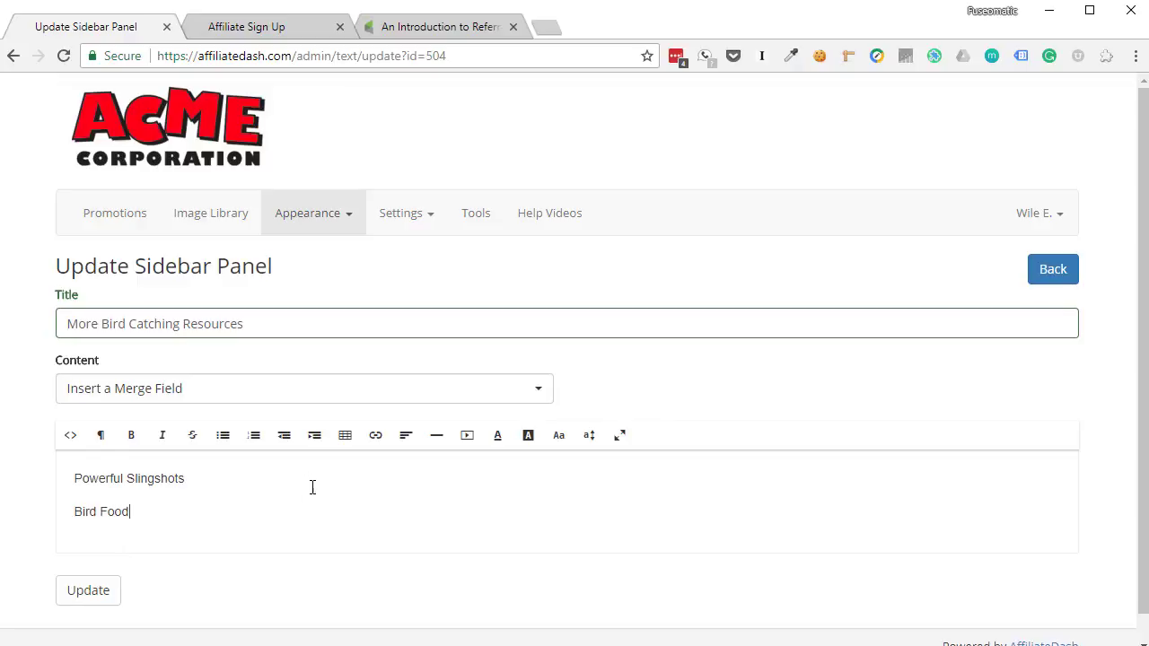
key("Return")
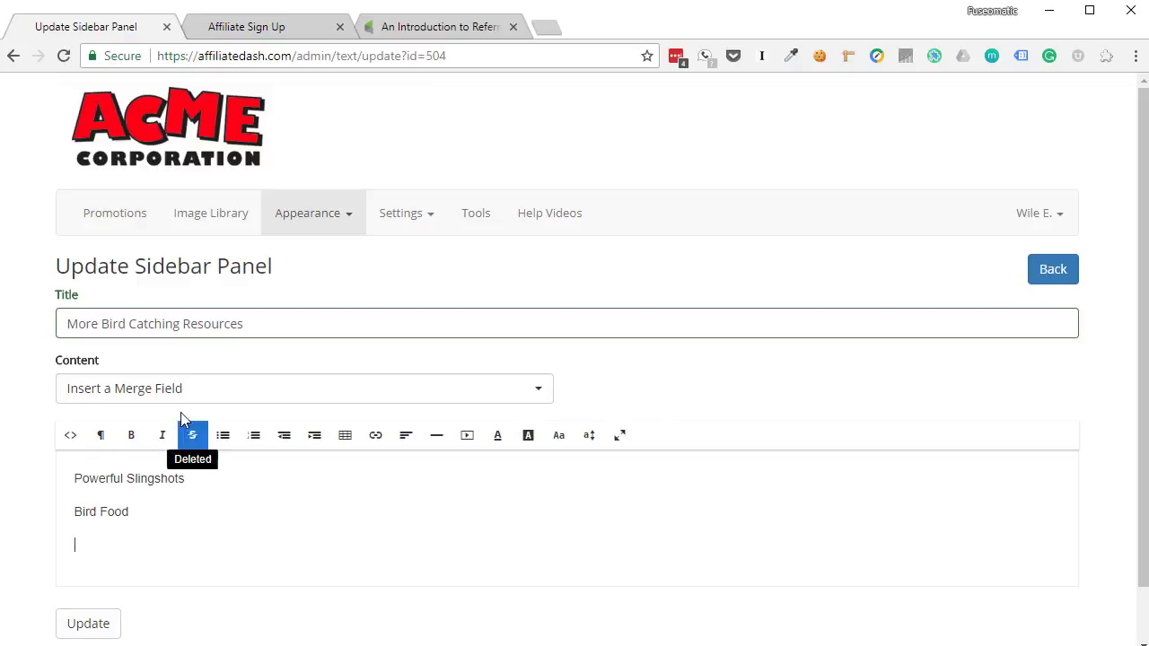
Step: Insert the contact City merge field on its own line above "Powerful Slingshots" in the sidebar panel content
left_click(238, 395)
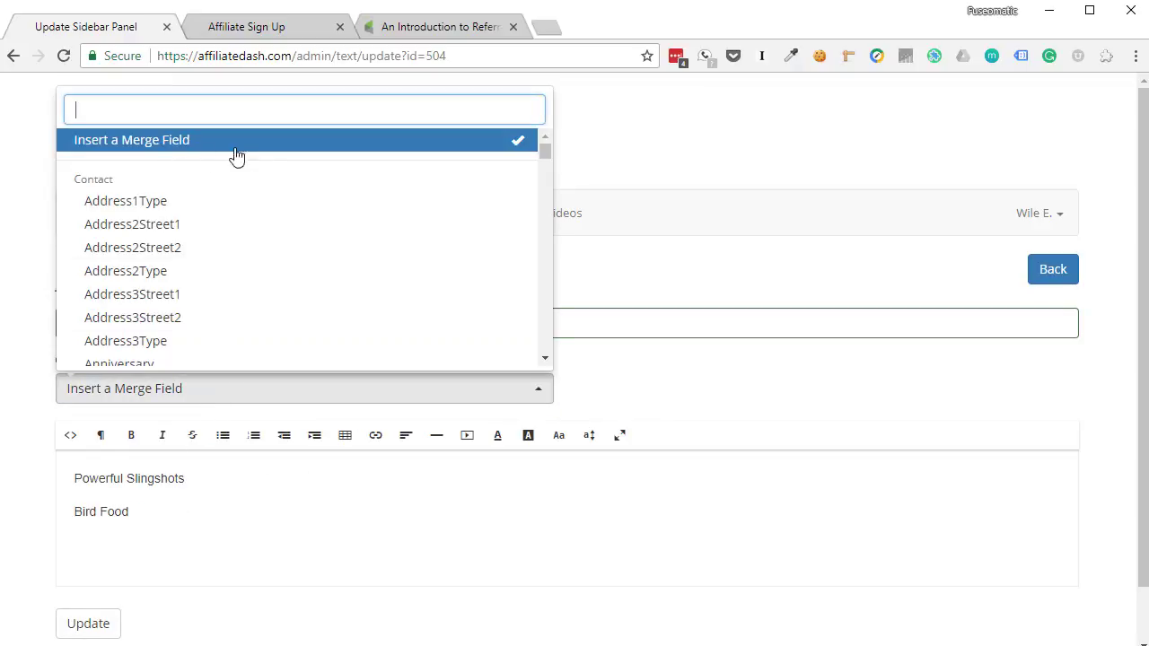
scroll(260, 202, "down", 2)
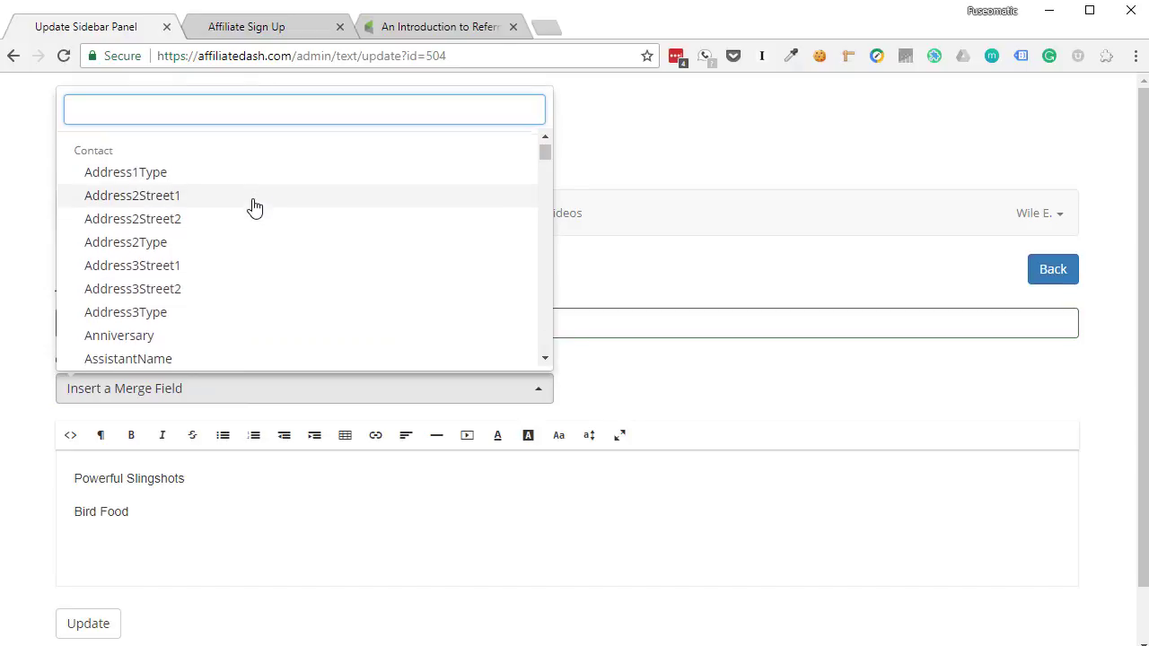
scroll(212, 185, "down", 2)
scroll(149, 236, "down", 2)
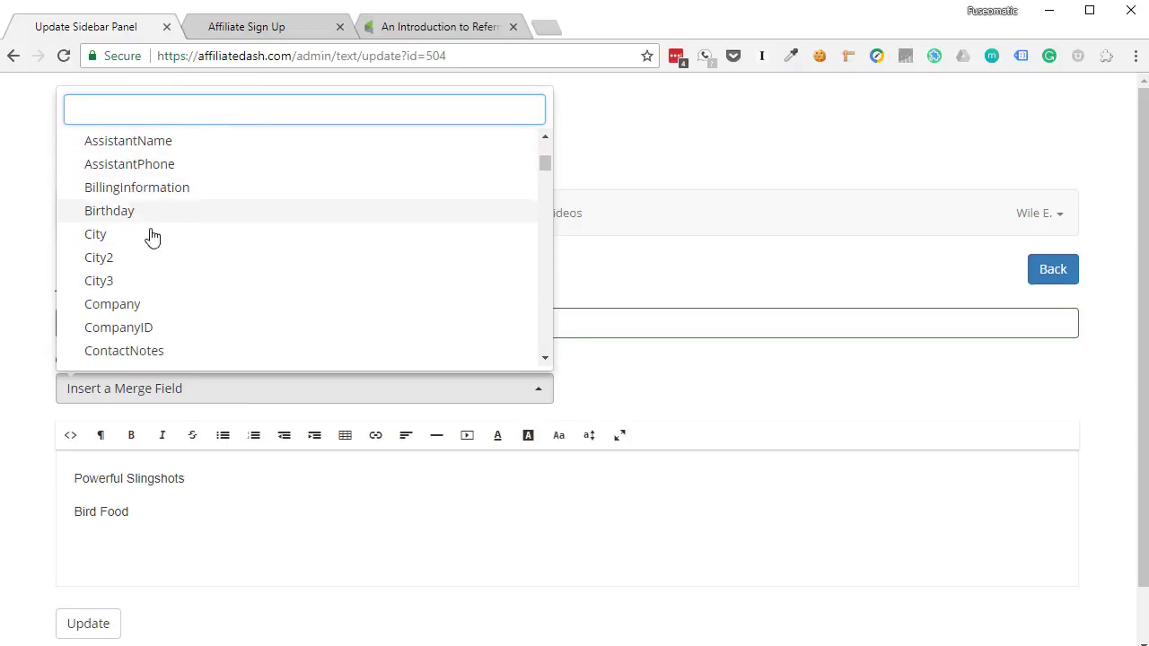
left_click(135, 240)
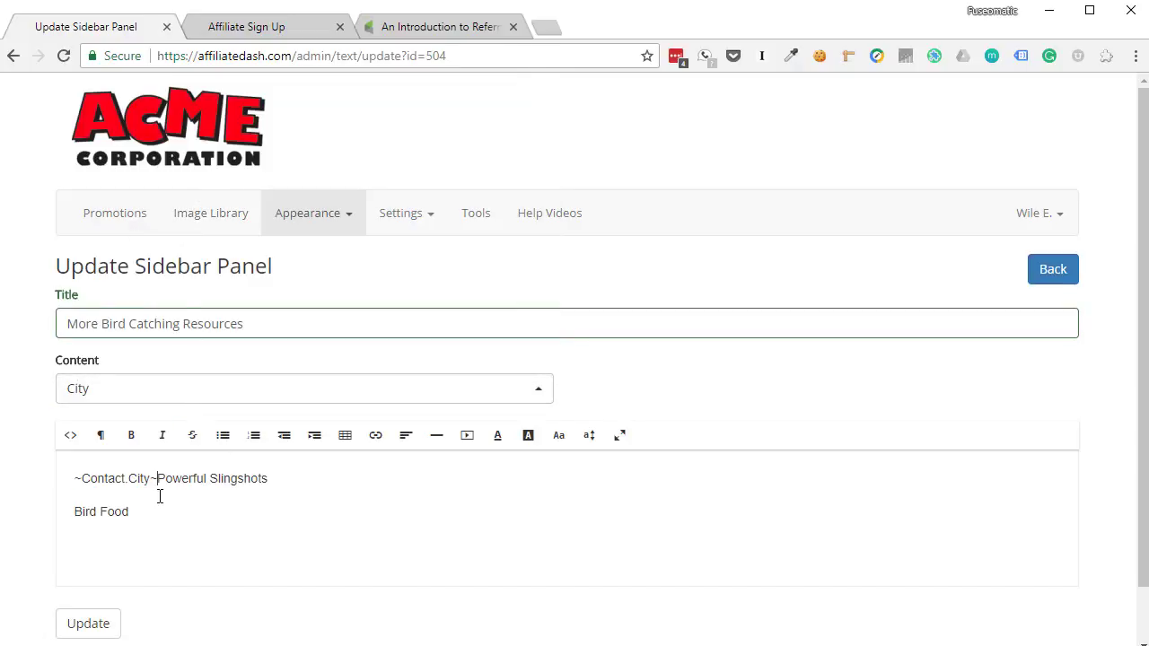
scroll(180, 507, "down", 1)
key("Return")
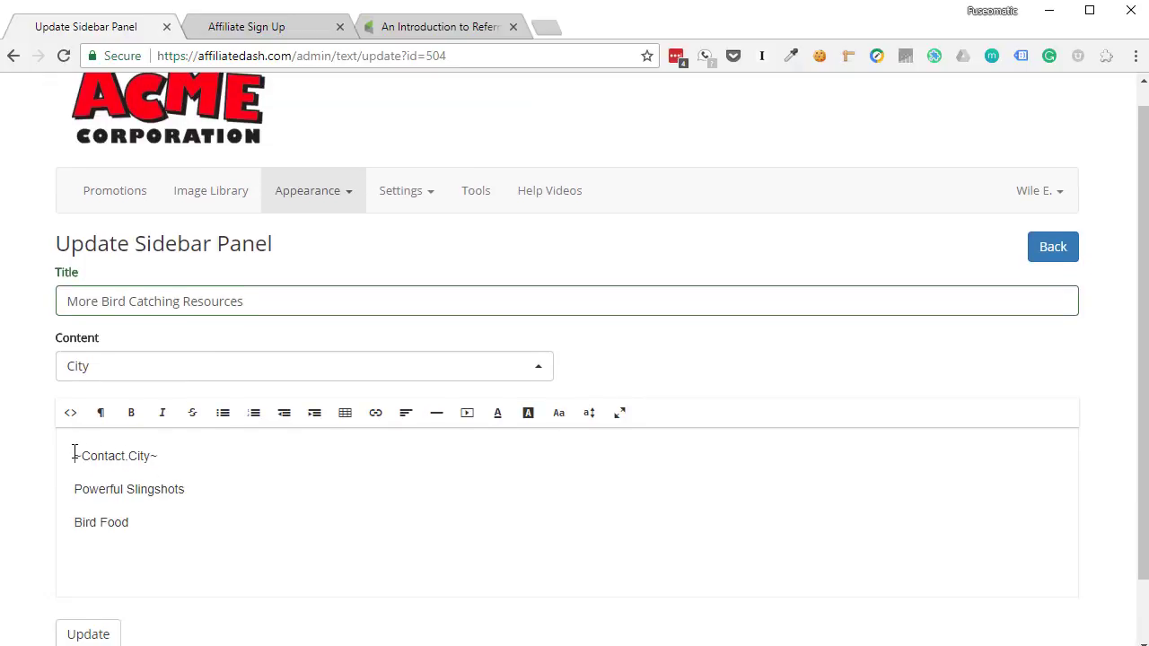
Step: Add the label "Your city:" and a space in front of the ~Contact.City~ merge field
type("Your c")
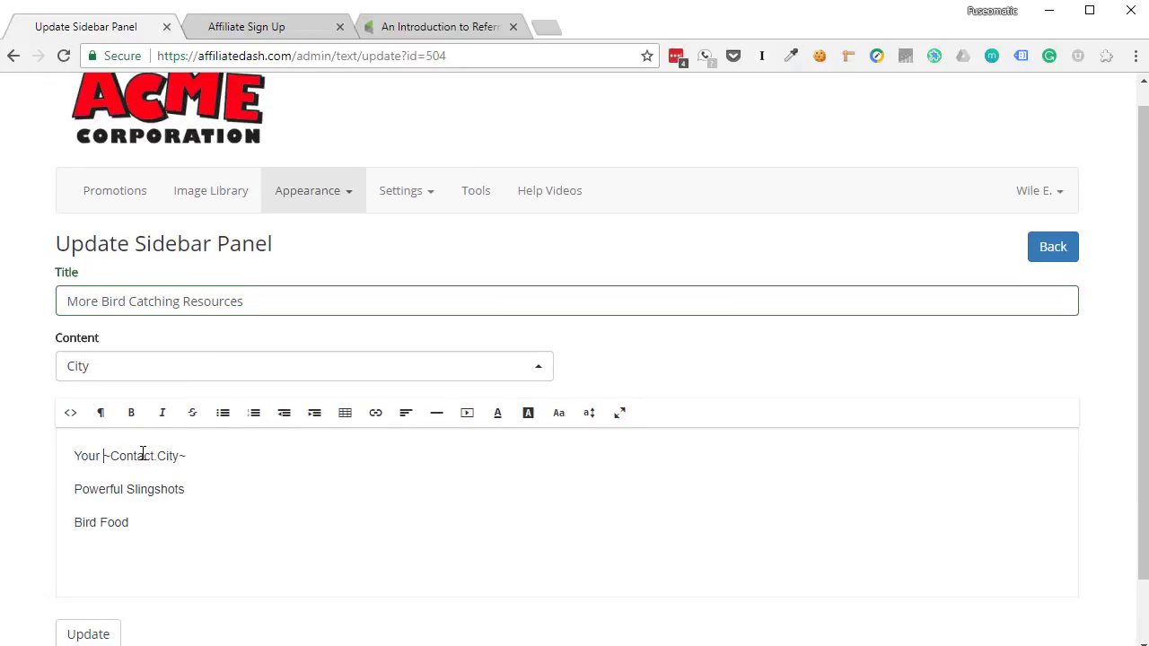
type("it")
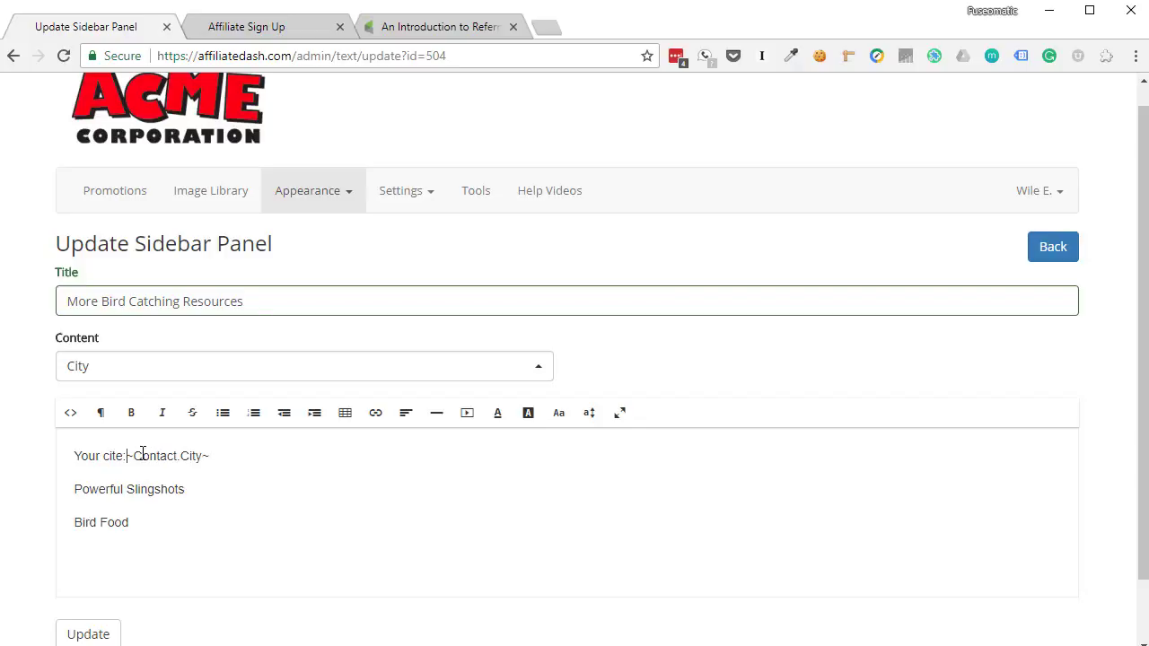
type("Y")
key("BackSpace")
type("y:")
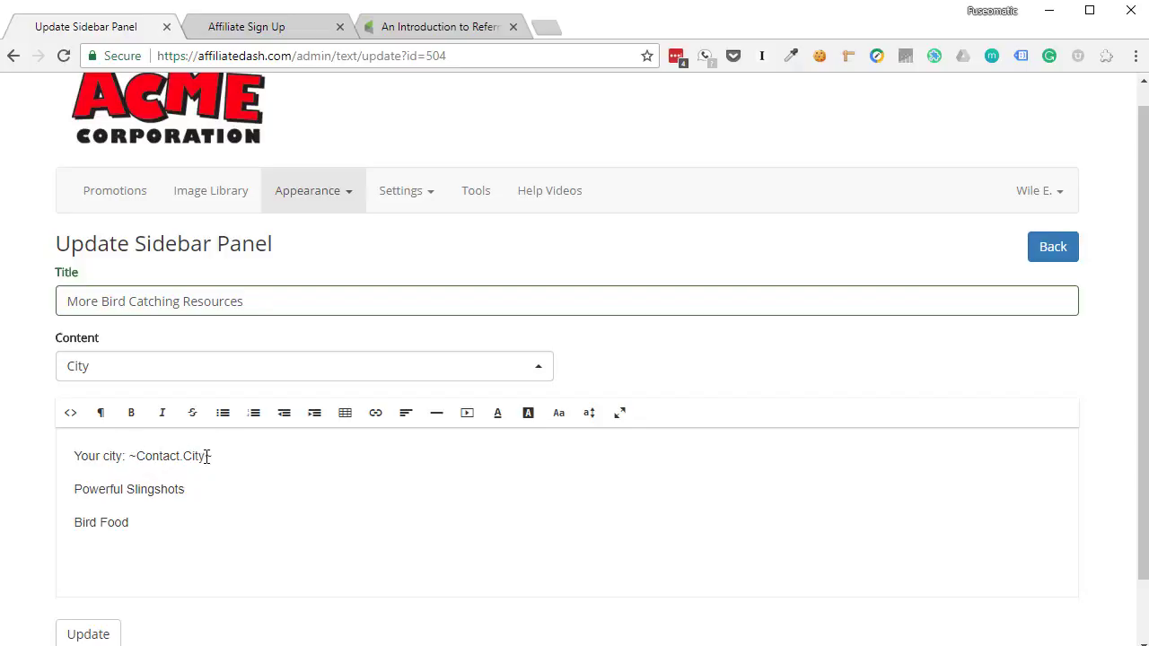
Step: Look through the available merge fields, including the Affiliate group, without inserting one, and save the sidebar panel
left_click(213, 370)
left_click_drag(548, 163, 552, 315)
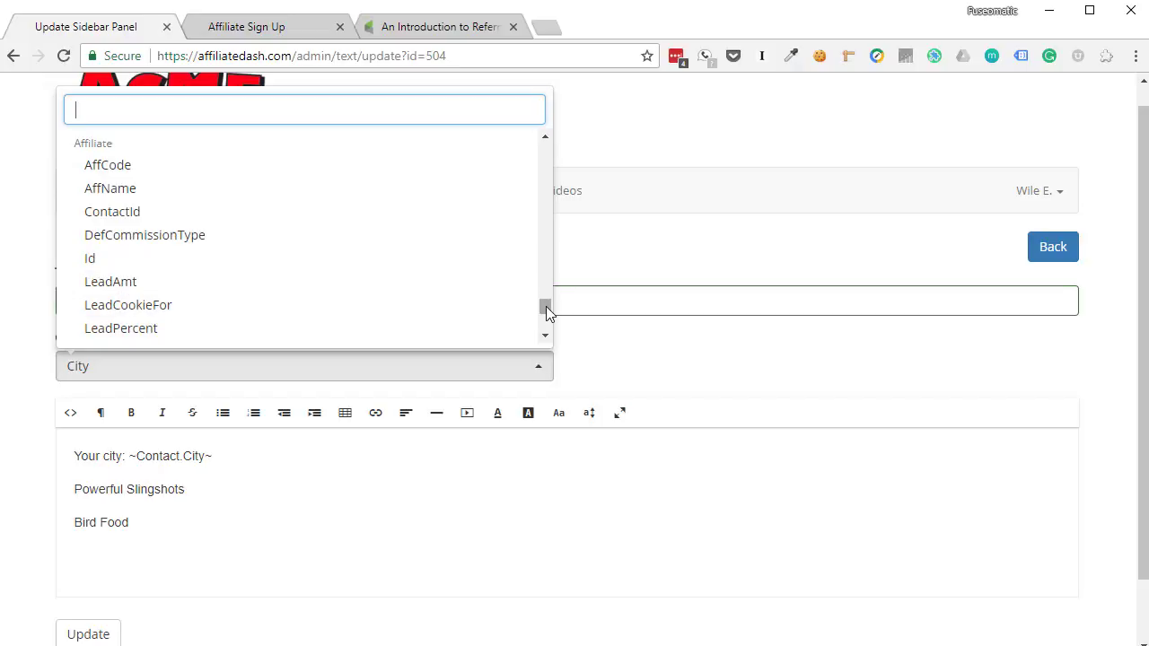
left_click_drag(546, 306, 686, 384)
left_click(527, 544)
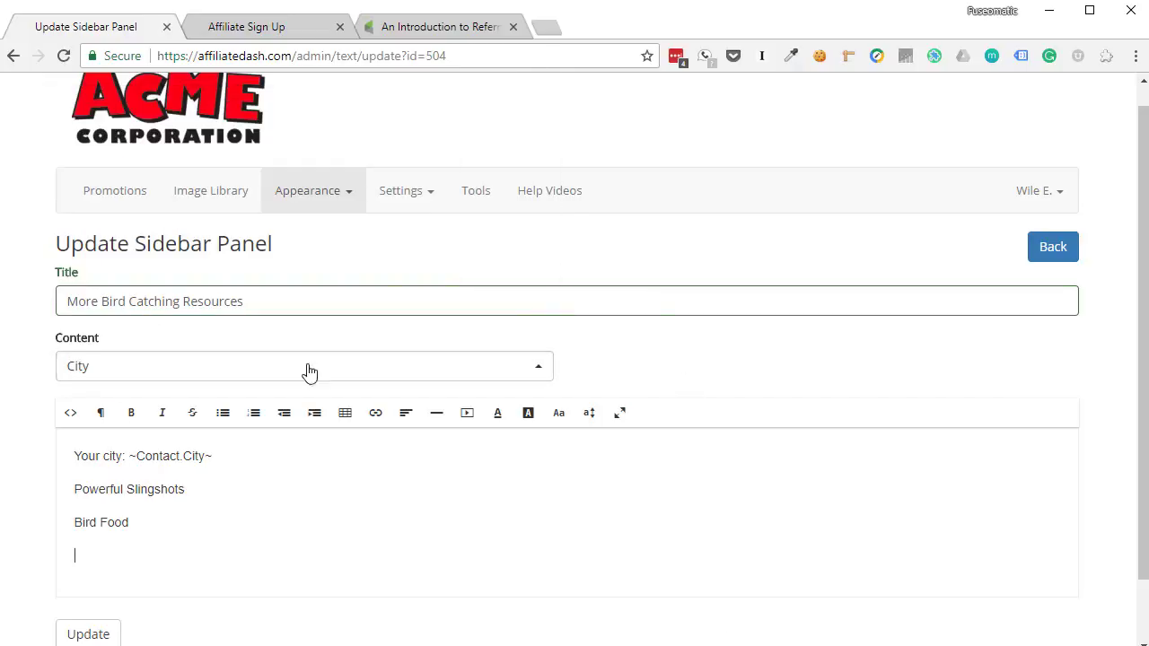
left_click(97, 636)
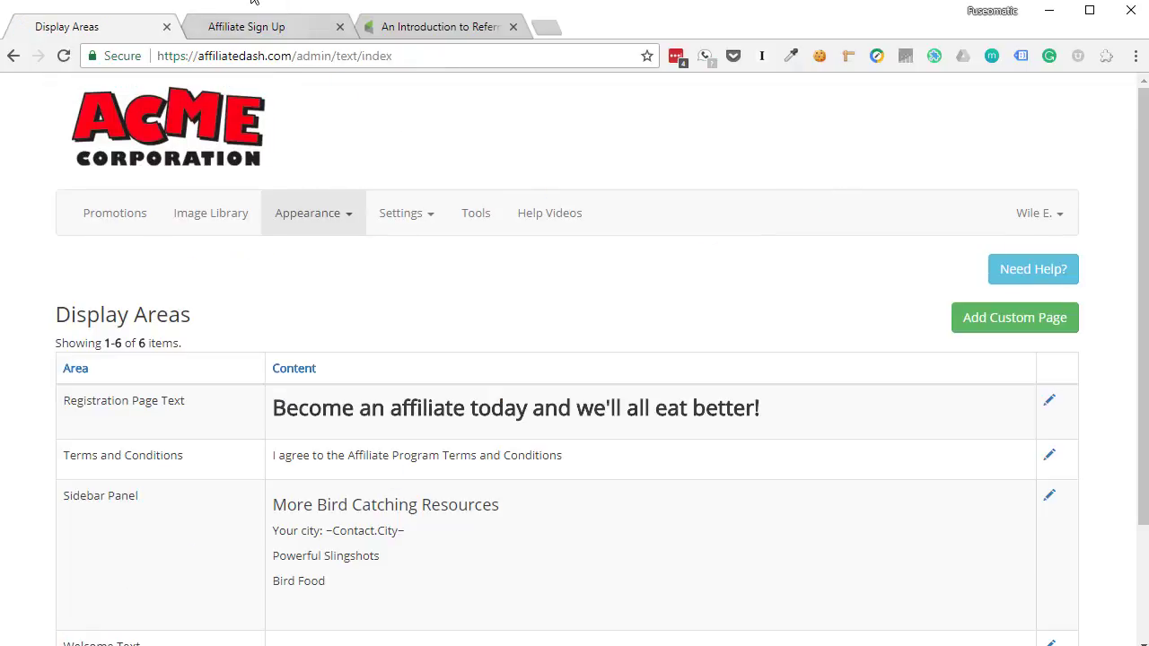
Step: Replace the affiliate sign-up page with the portal's login page at share.acmerocket.club/login
left_click(292, 27)
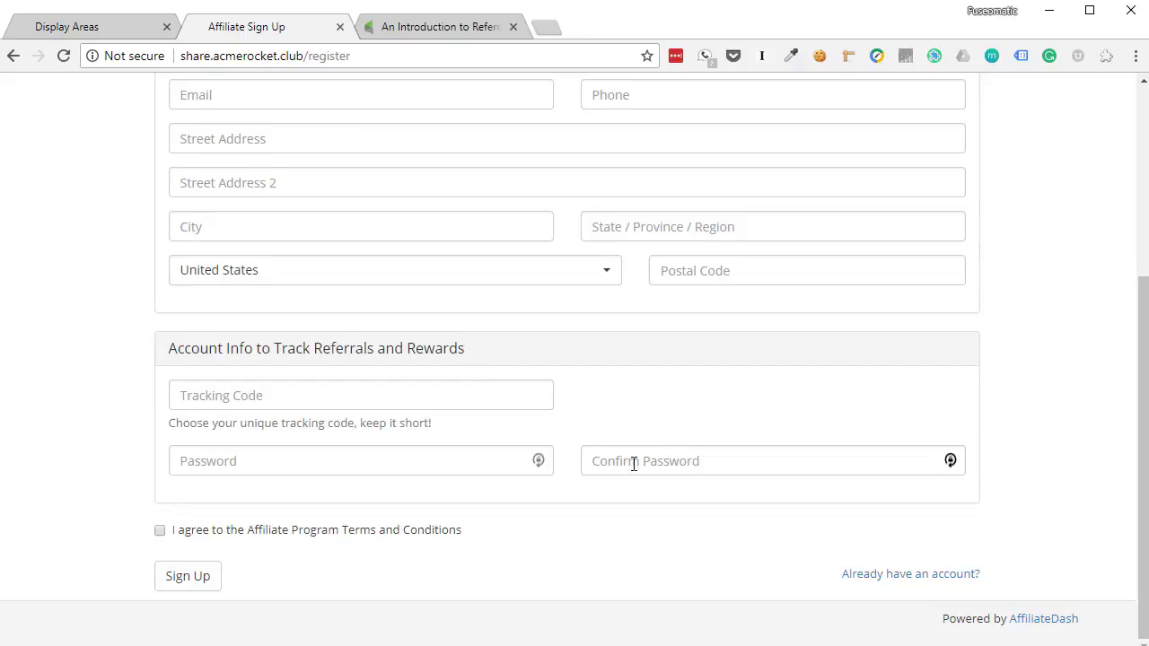
scroll(733, 530, "up", 3)
scroll(733, 530, "up", 1)
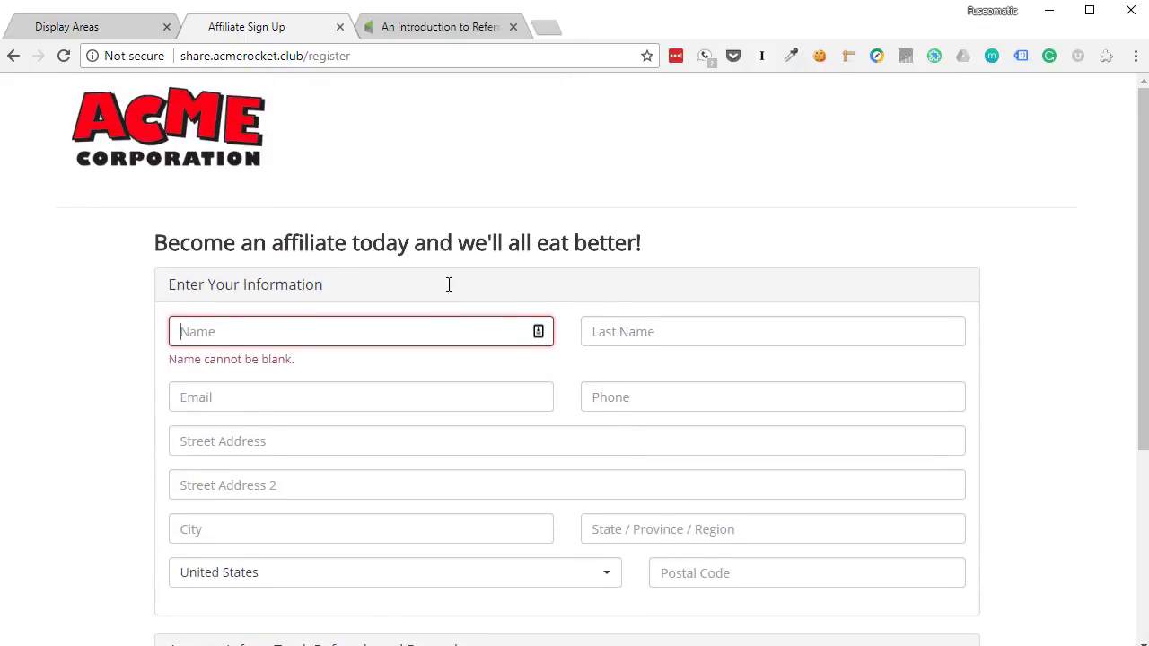
double_click(309, 55)
key("BackSpace")
type("login")
key("Return")
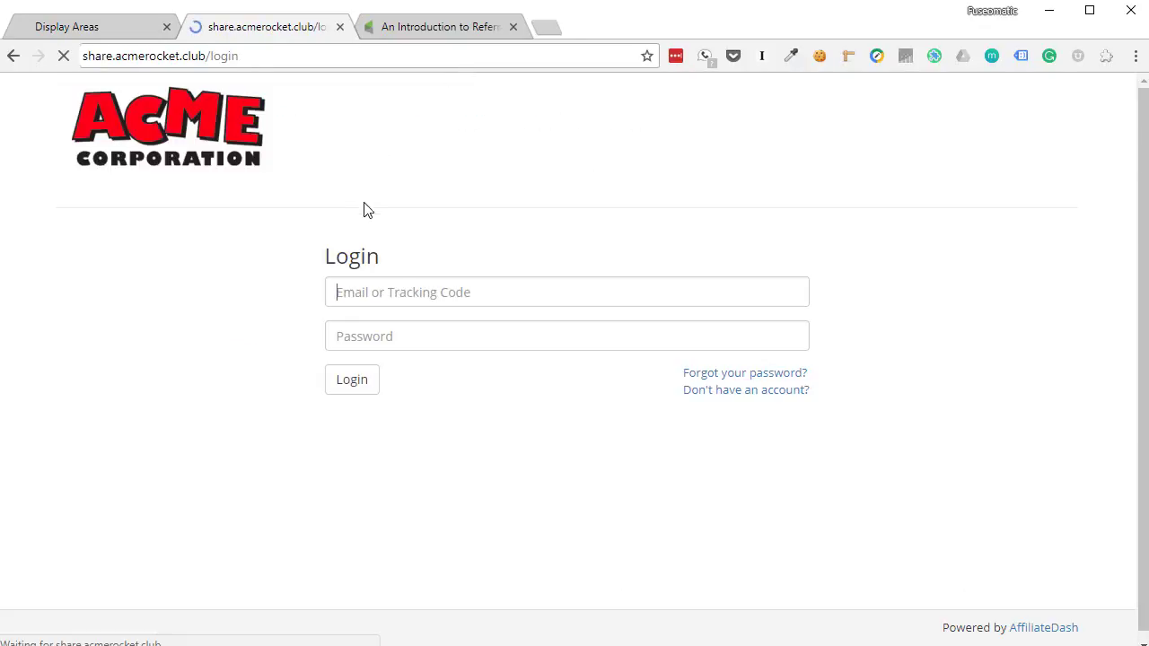
Step: In the admin Tools, find the referral partner by first name and log in as that partner
left_click(124, 32)
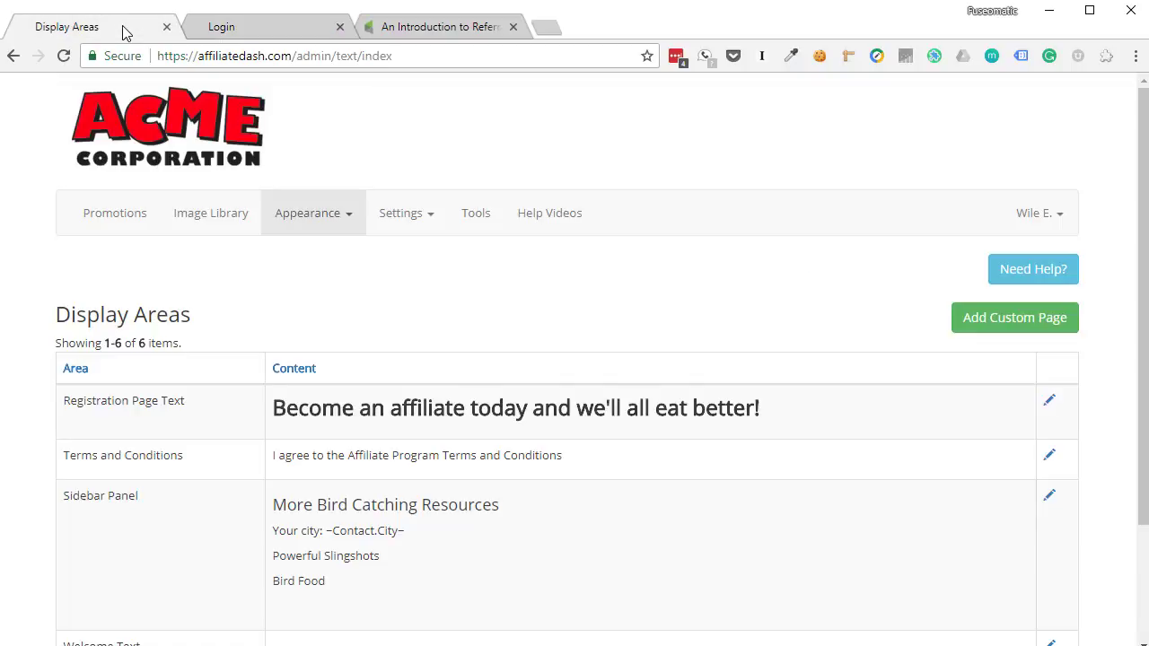
left_click(478, 215)
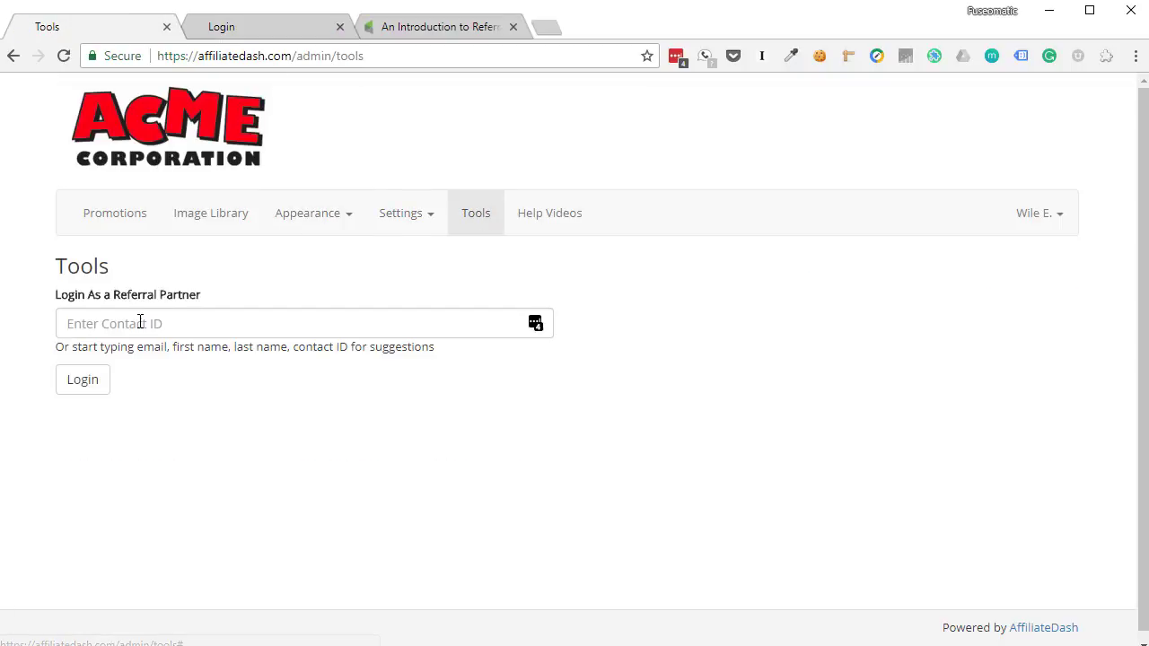
left_click(141, 323)
type("wile")
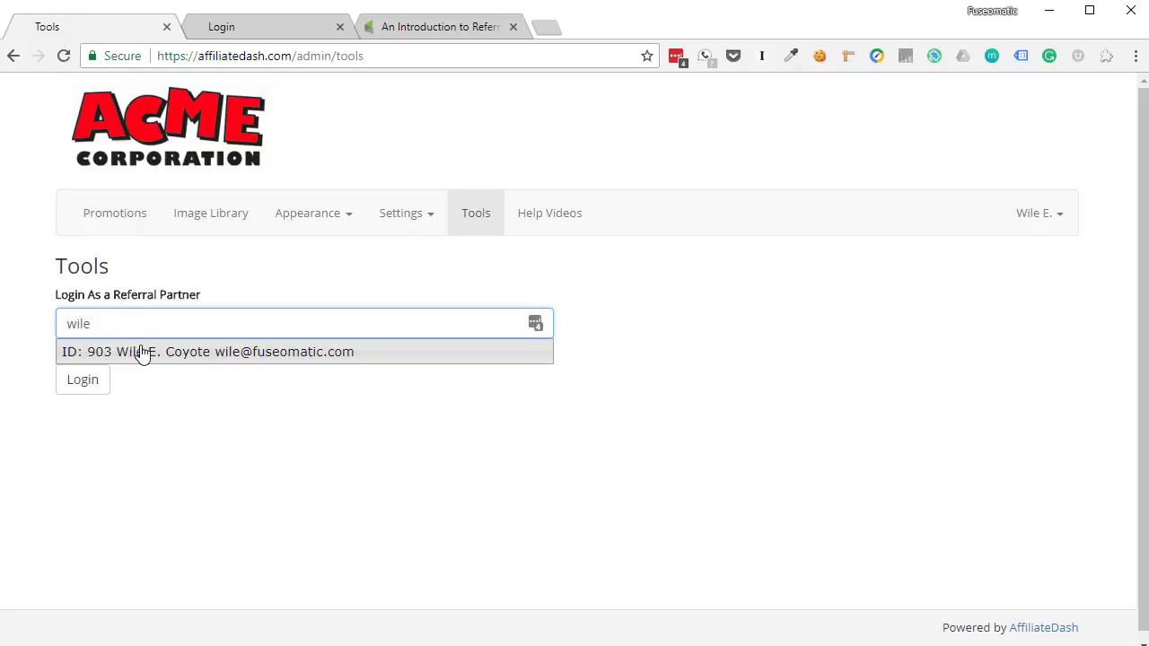
left_click(142, 353)
left_click(80, 388)
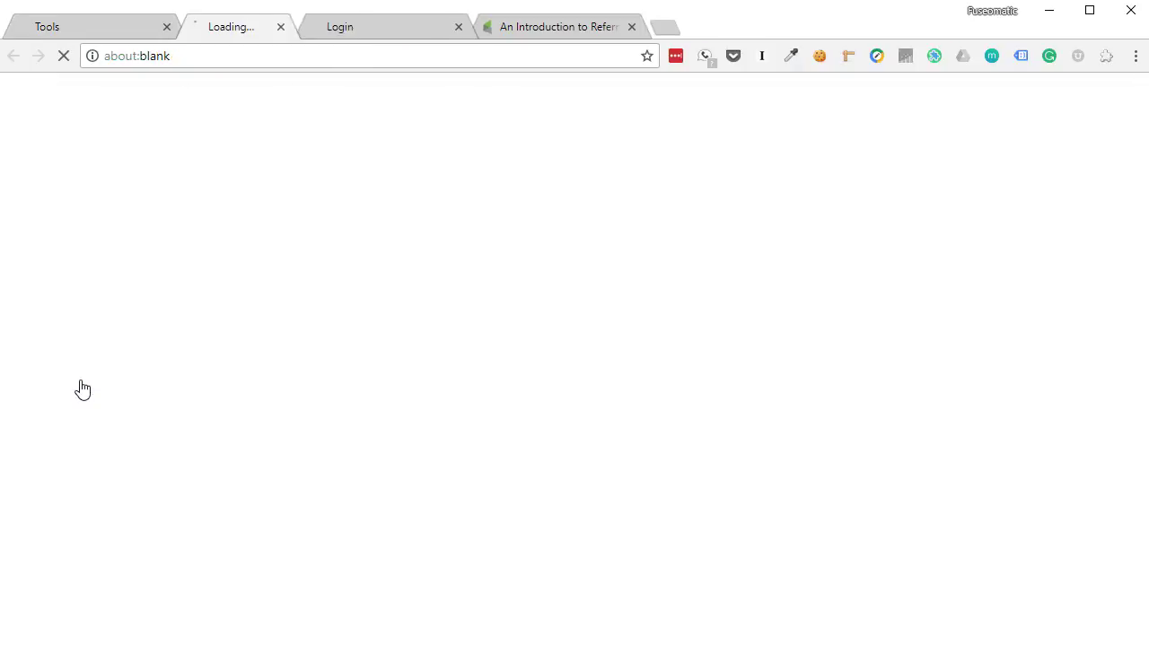
Step: Change the blocked login address from https to http and load the affiliate portal
left_click(204, 56)
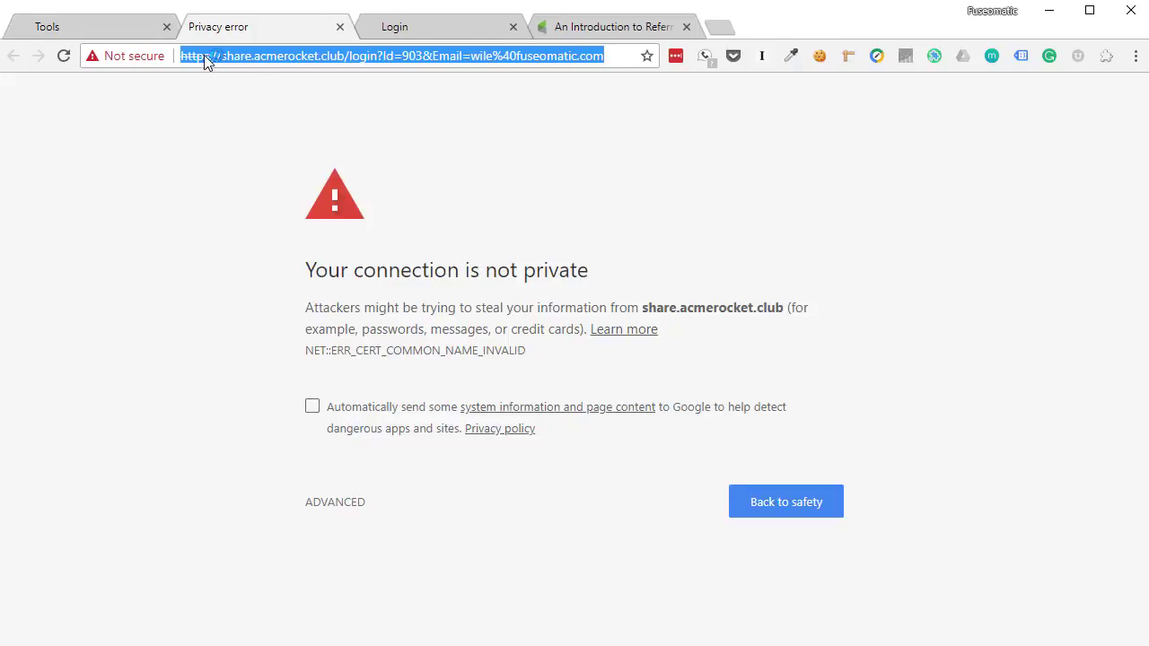
left_click(304, 97)
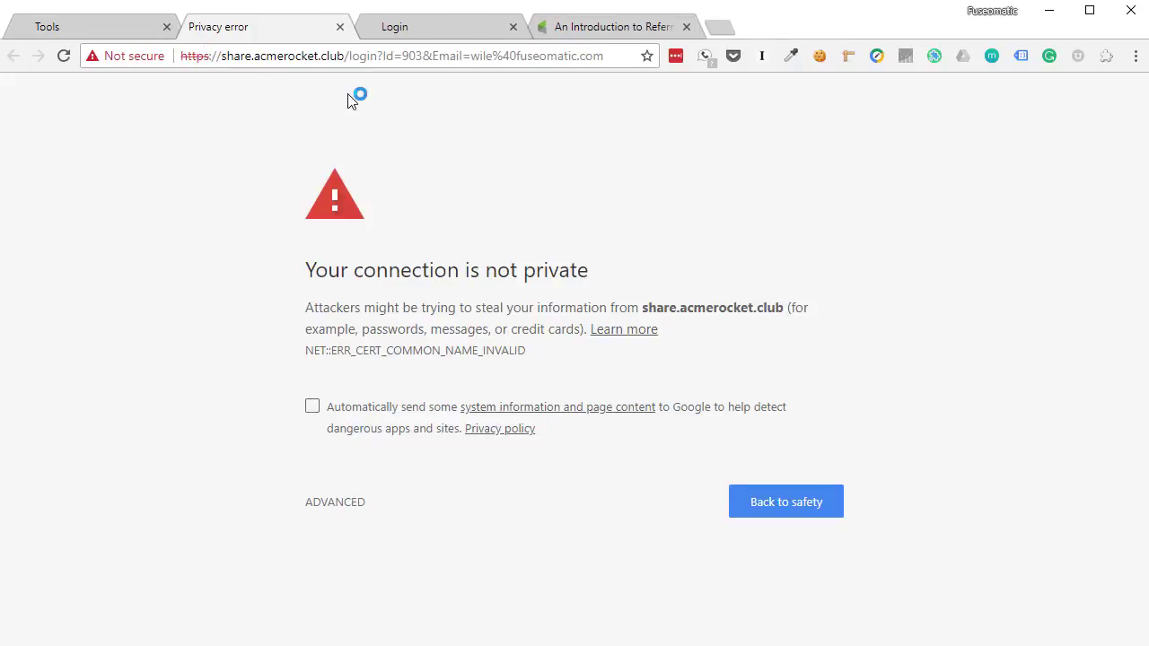
key("BackSpace")
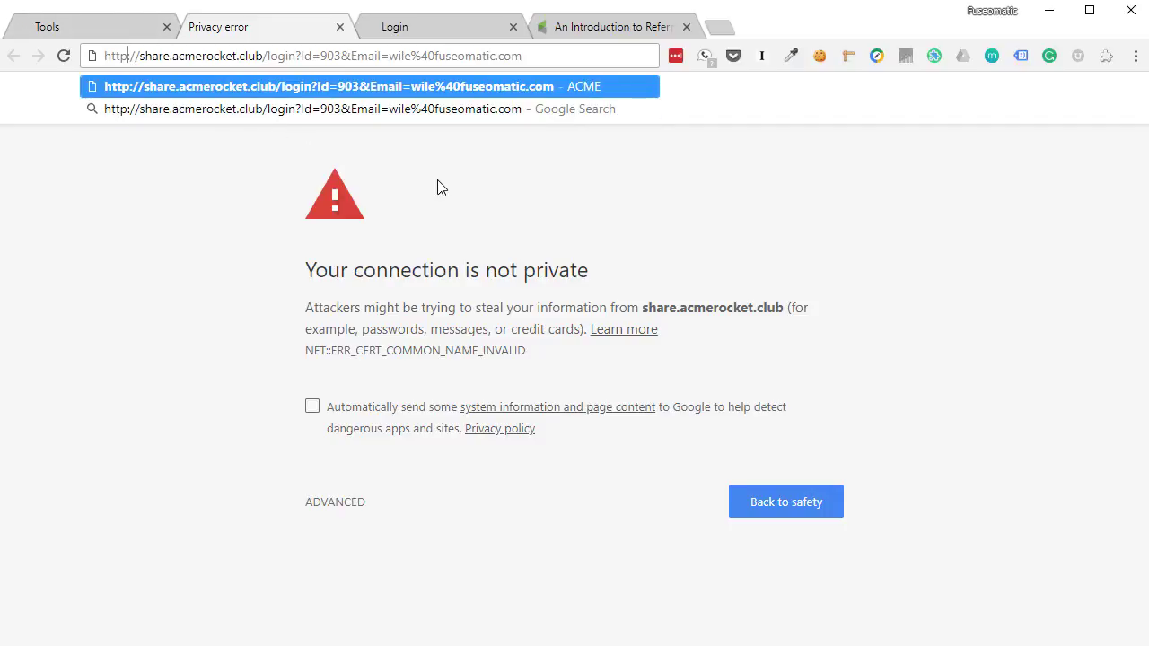
key("Escape")
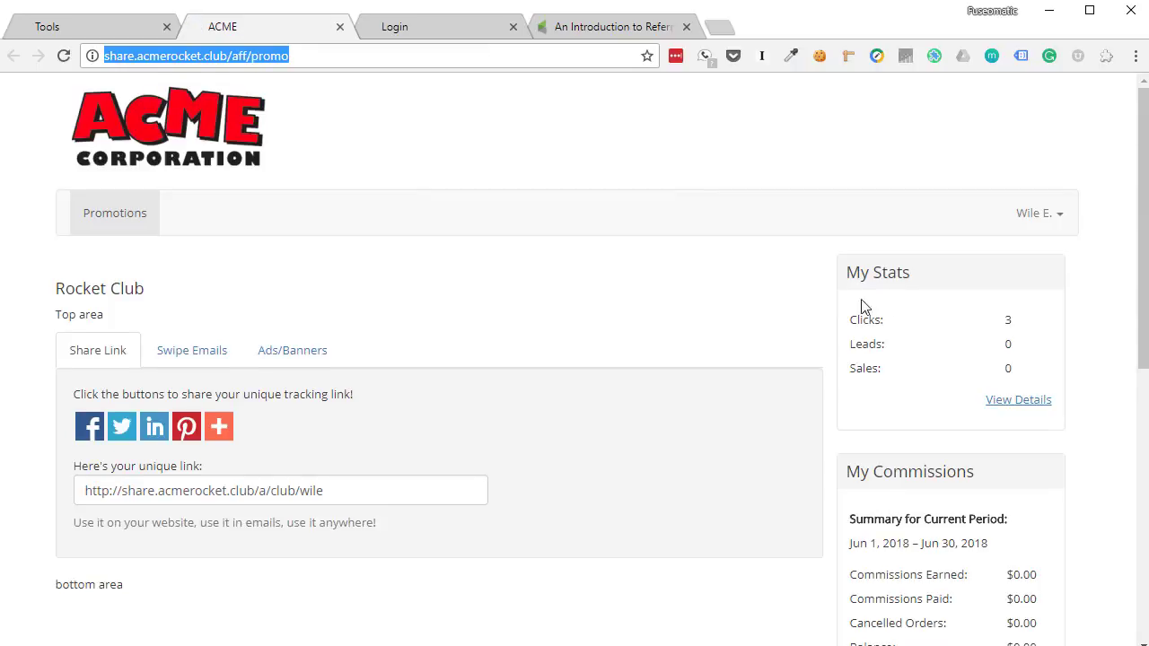
Step: Examine the "More Bird Catching Resources" sidebar panel and its city value on the affiliate's promotions page
scroll(954, 299, "down", 5)
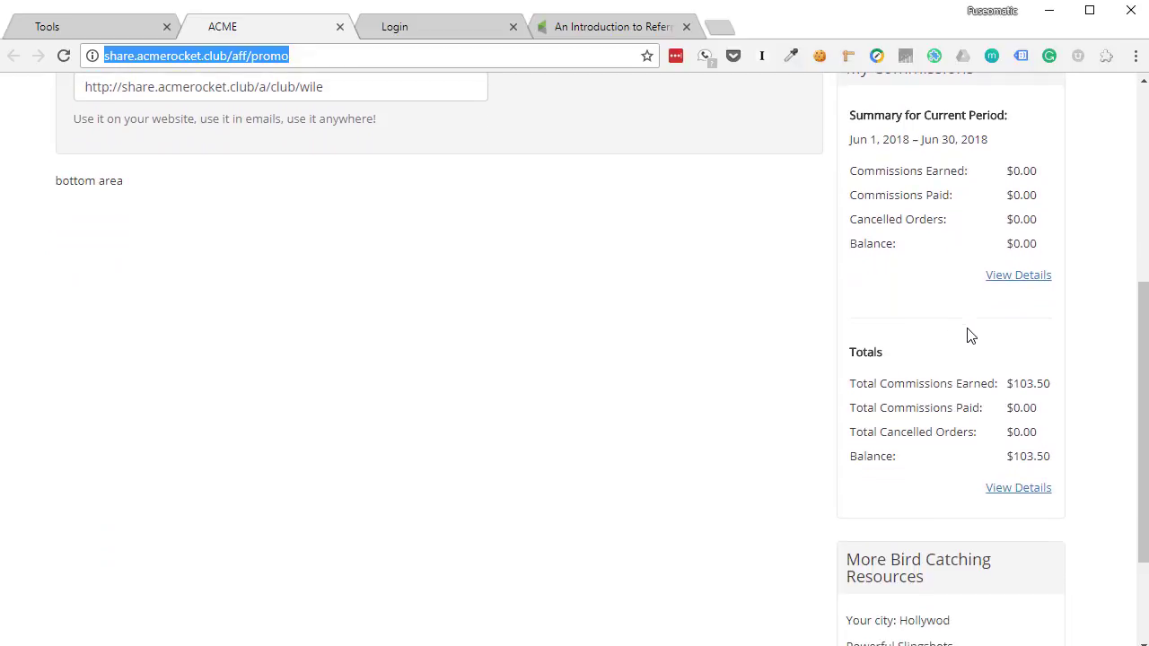
scroll(971, 336, "down", 2)
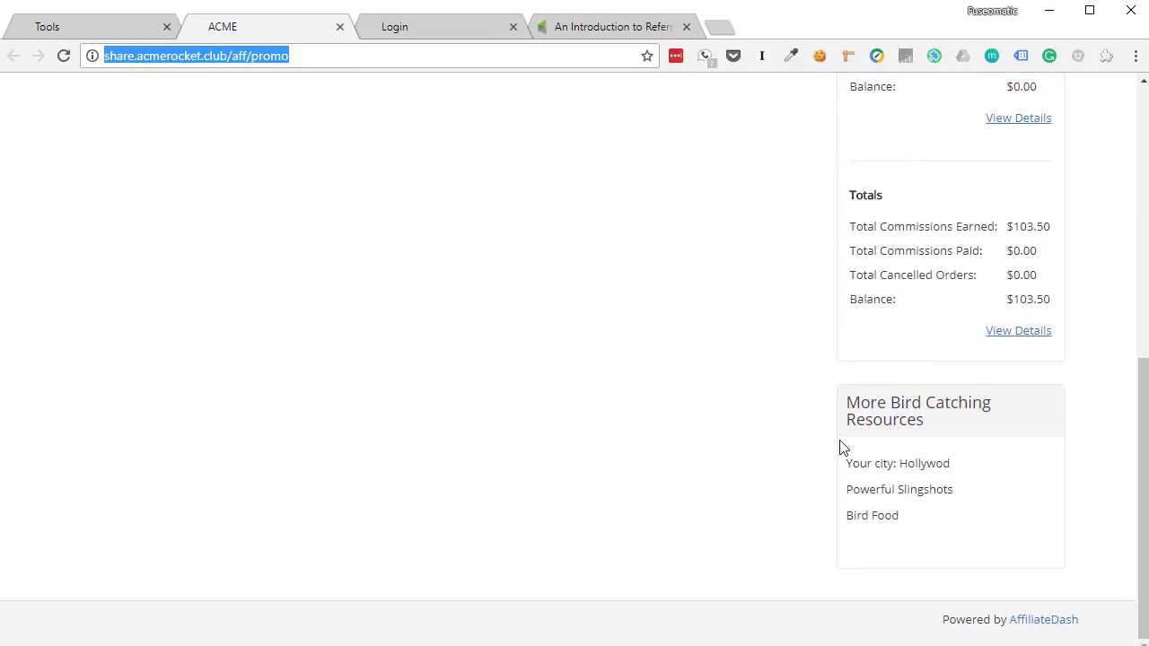
left_click_drag(900, 463, 961, 470)
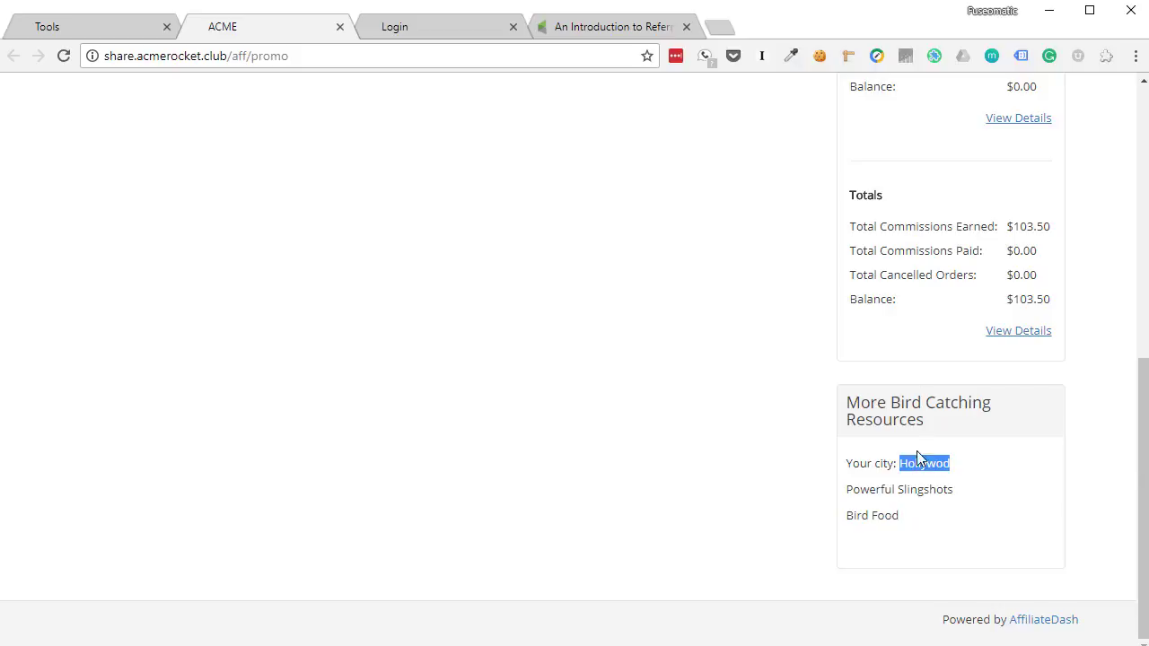
Step: Return to the admin site's Display Areas list and view the Welcome Text, Header Content and Footer Content entries
left_click(102, 27)
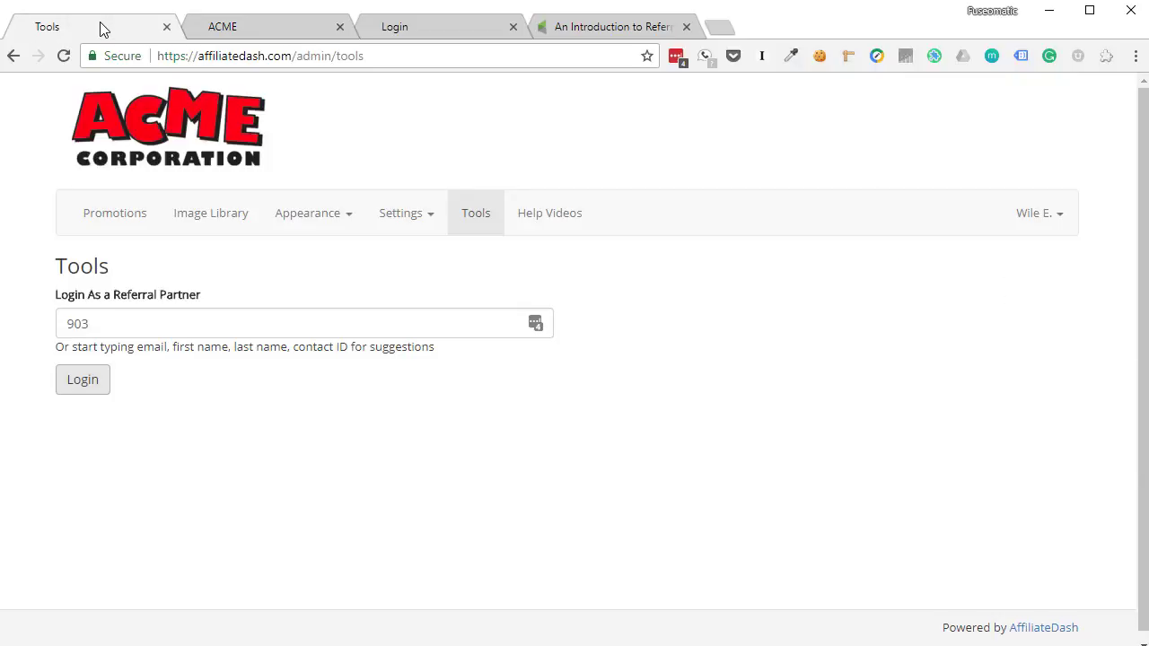
left_click(317, 217)
left_click(350, 278)
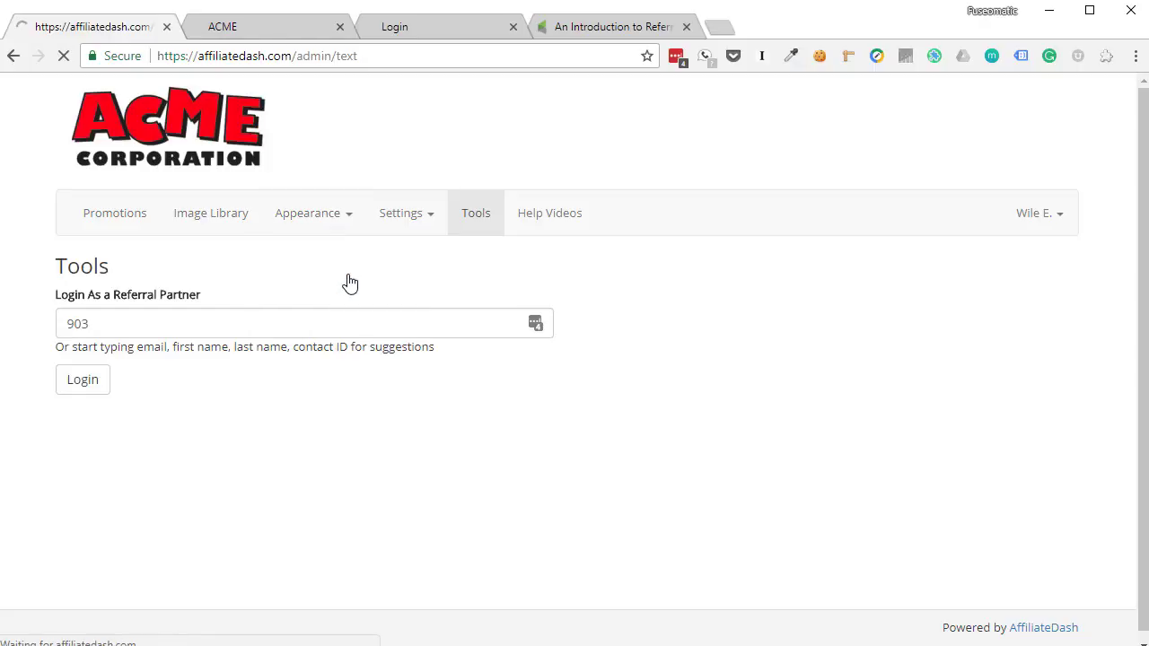
scroll(235, 419, "down", 3)
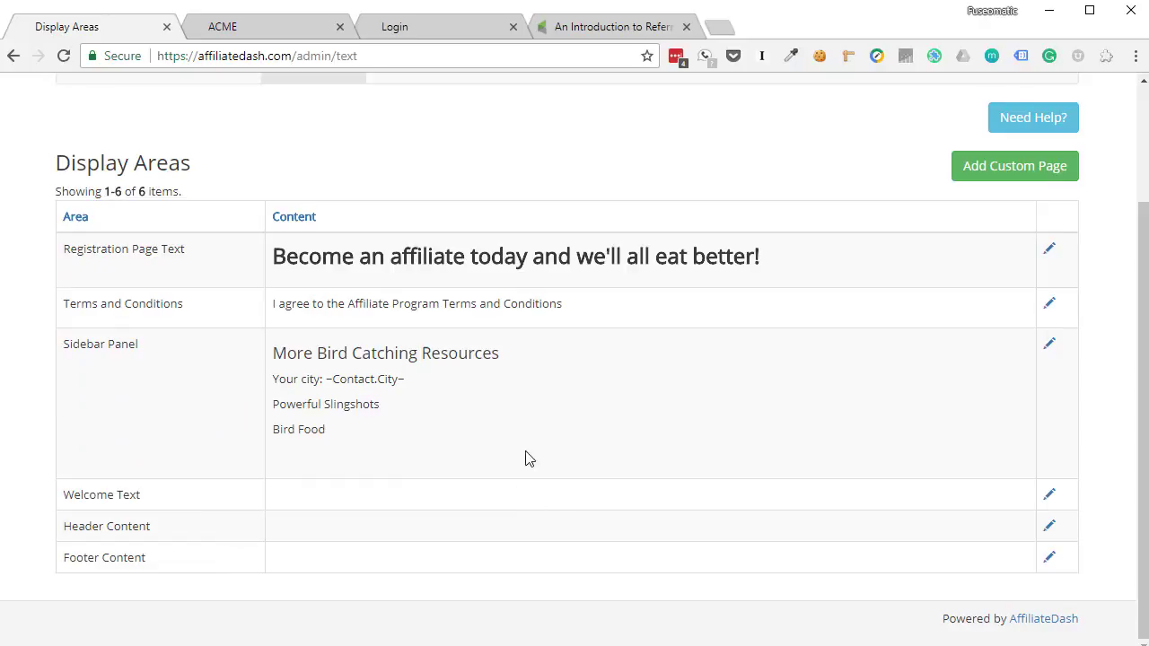
Step: Examine the area above the Rocket Club promotion on the affiliate's promotions page and return to the admin Display Areas list
left_click(277, 34)
scroll(431, 440, "up", 10)
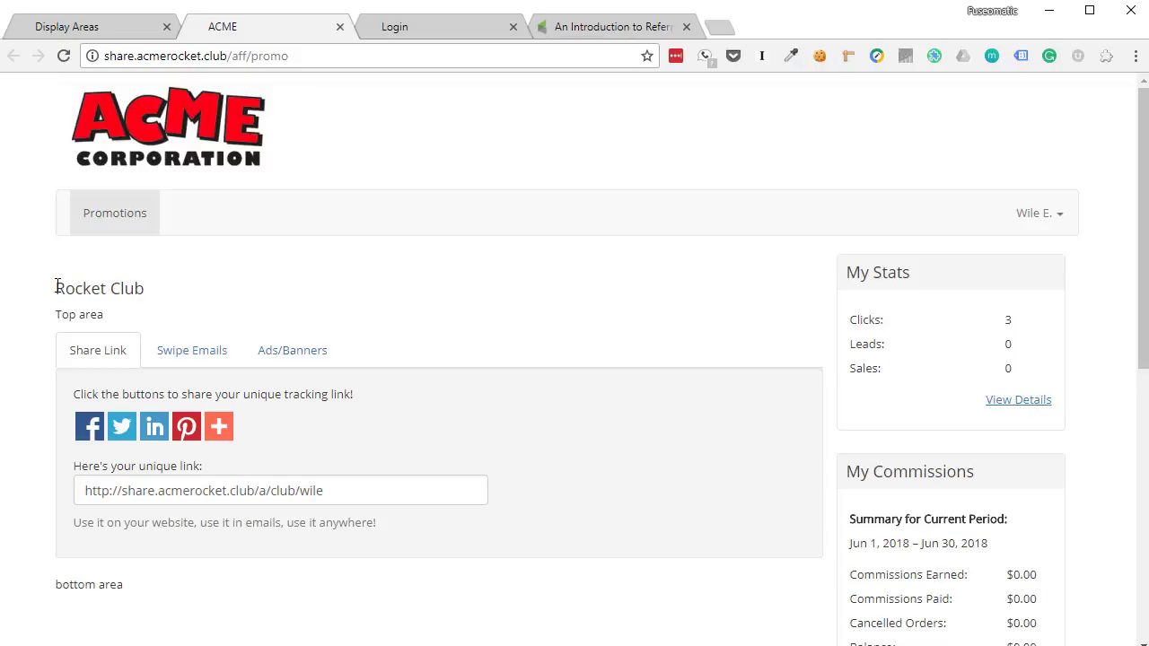
left_click_drag(57, 285, 141, 296)
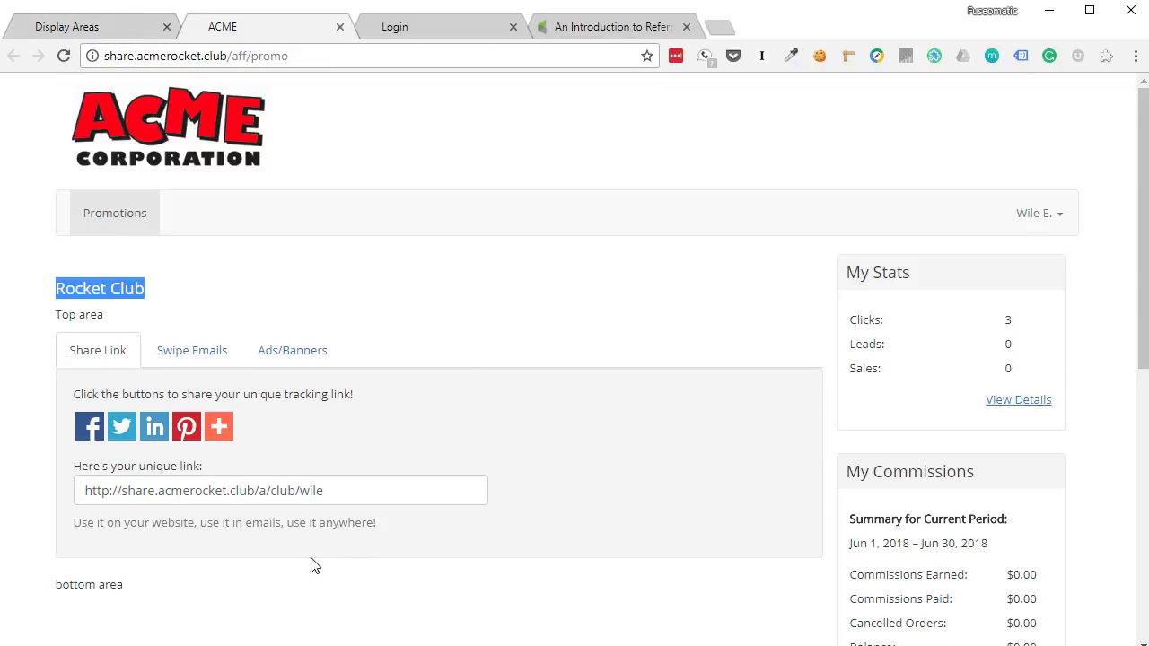
left_click(114, 30)
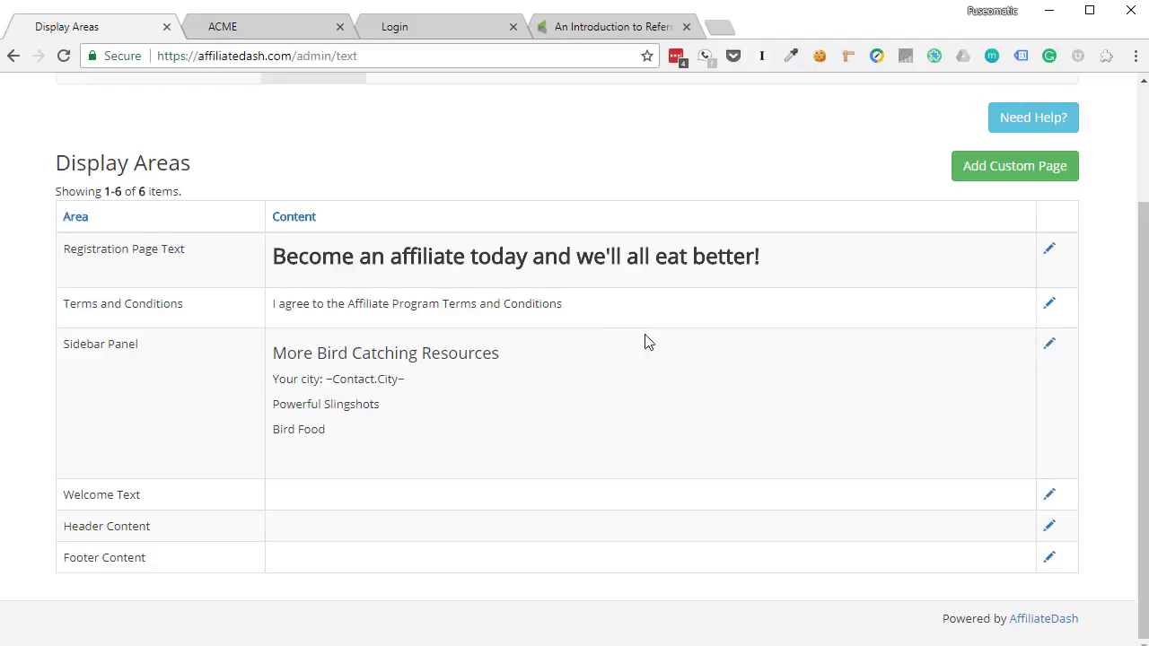
Step: Fill the Welcome Text's HTML source with a Contact.FirstName greeting, the "Recruit help to capture dinner" message and an 80% max-width video embed, and save it
left_click(1049, 499)
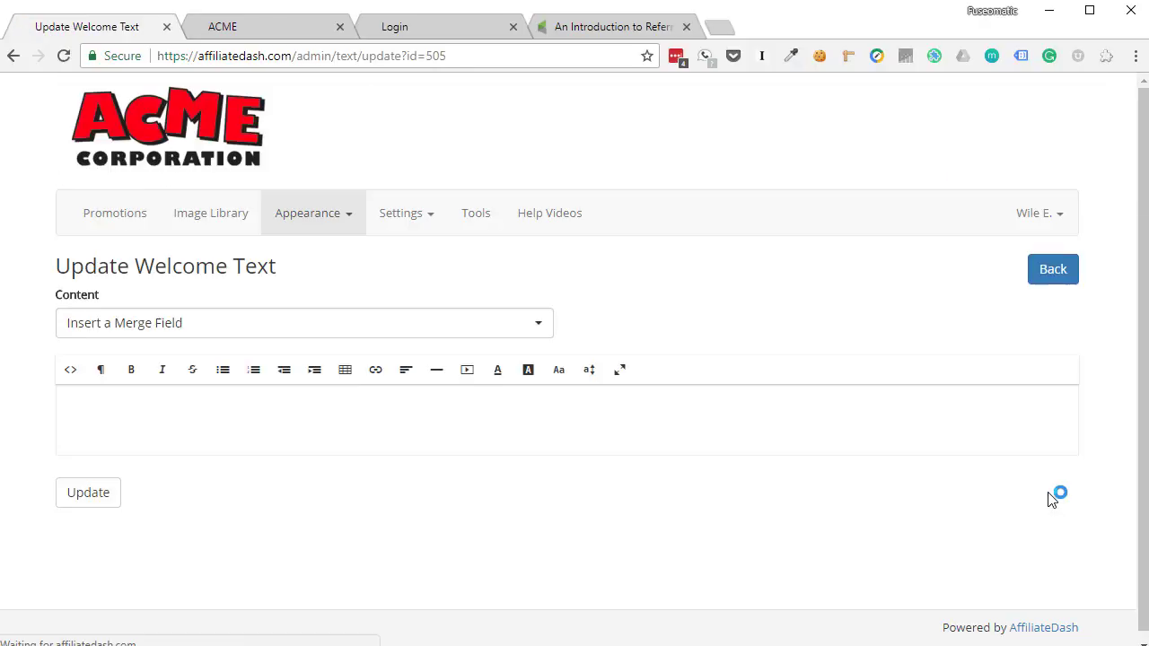
left_click(70, 369)
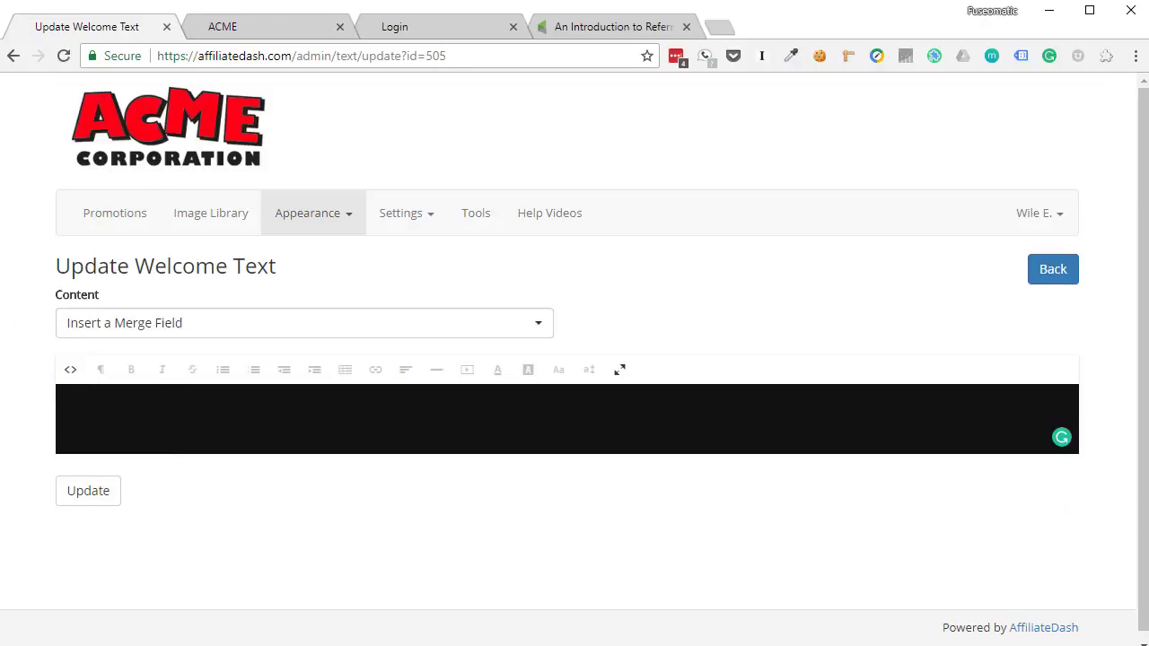
key("alt+Tab")
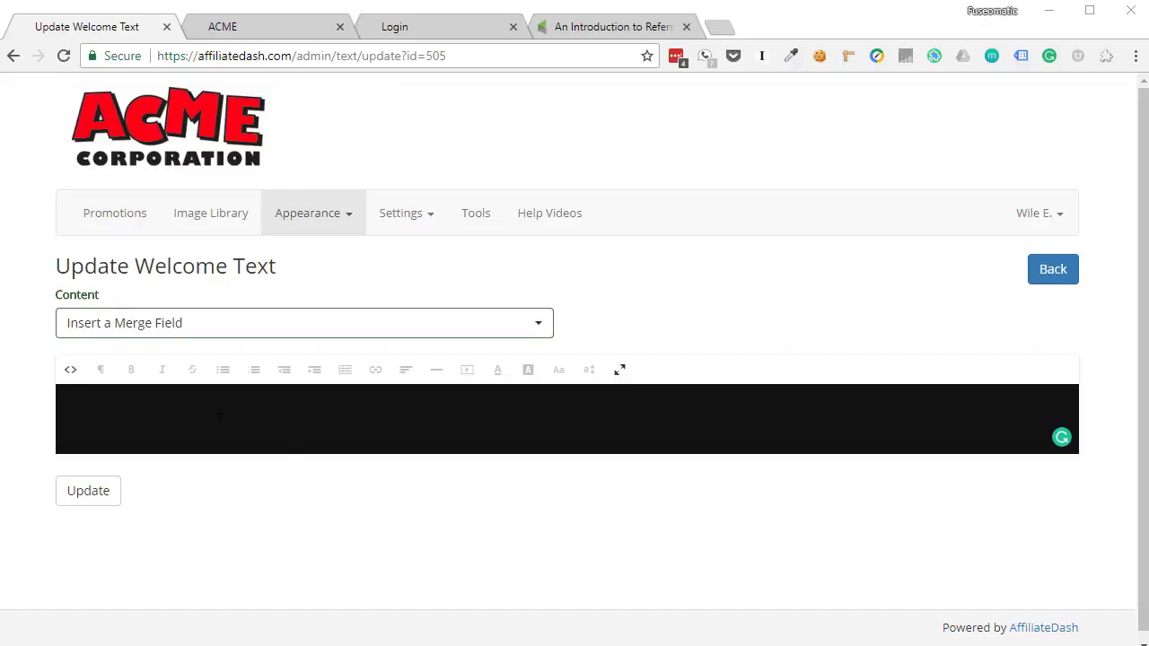
type("<style>.embed-container { position: relative; padding-bottom: 56.25%; height: 0; overflow: hidden; max-width: 80%; } .embed-container iframe, .embed-container object, .embed-container embed { position: absolute; top: 0; left: 0; width: 100%; height: 100%; }</style> <div class=\"embed-container\"><iframe src=\"https://www.youtube.com/embed/n7WzbIppYW0?modestbranding=1&amp;rel=0&amp;showinfo=0&amp;color=white\" frameborder=\"0\" allowfullscreen=\"allowfullscreen\"></iframe></div>")
left_click(88, 491)
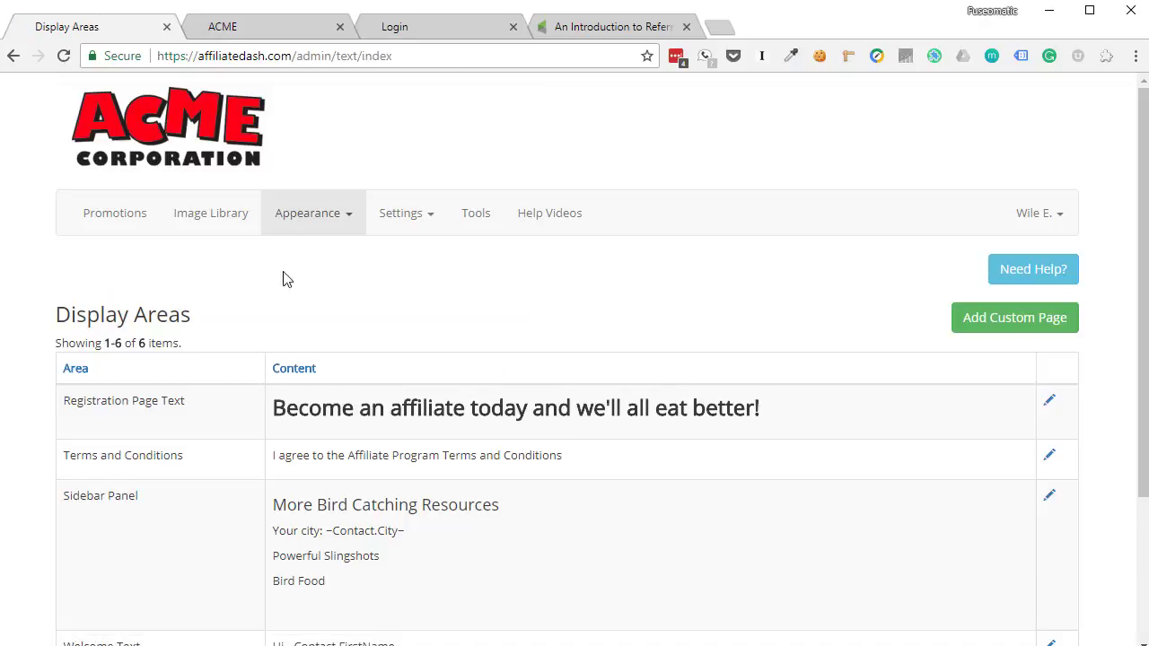
Step: Reload the affiliate's promotions page and examine the personalized greeting, message and embedded video above Rocket Club
left_click(260, 30)
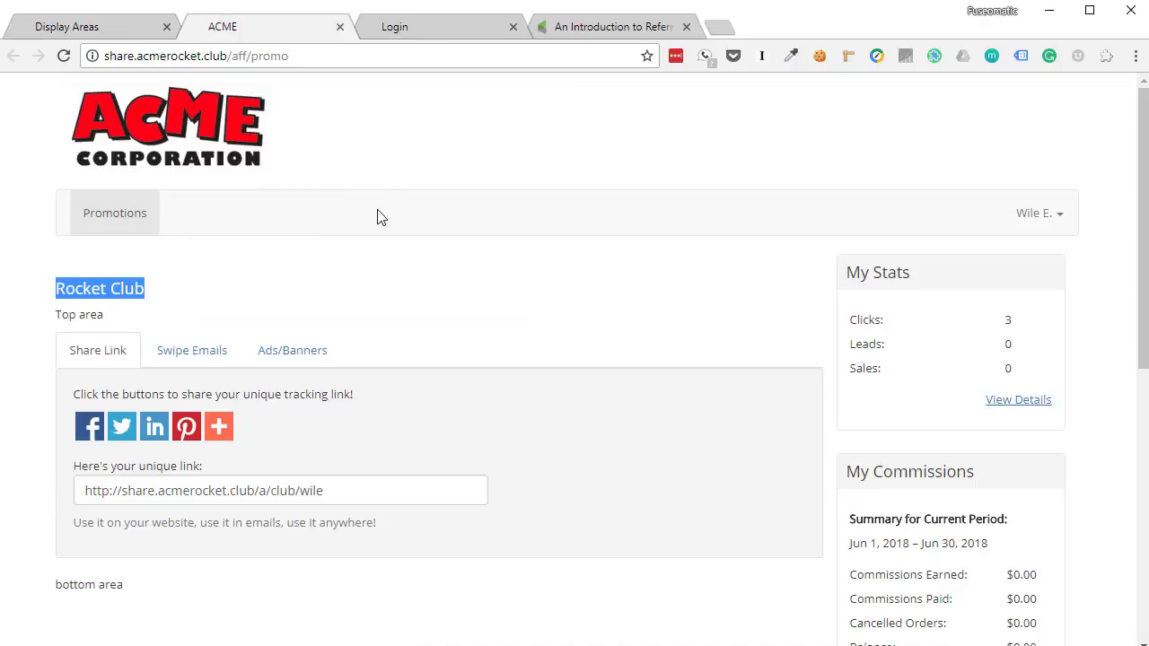
left_click(63, 55)
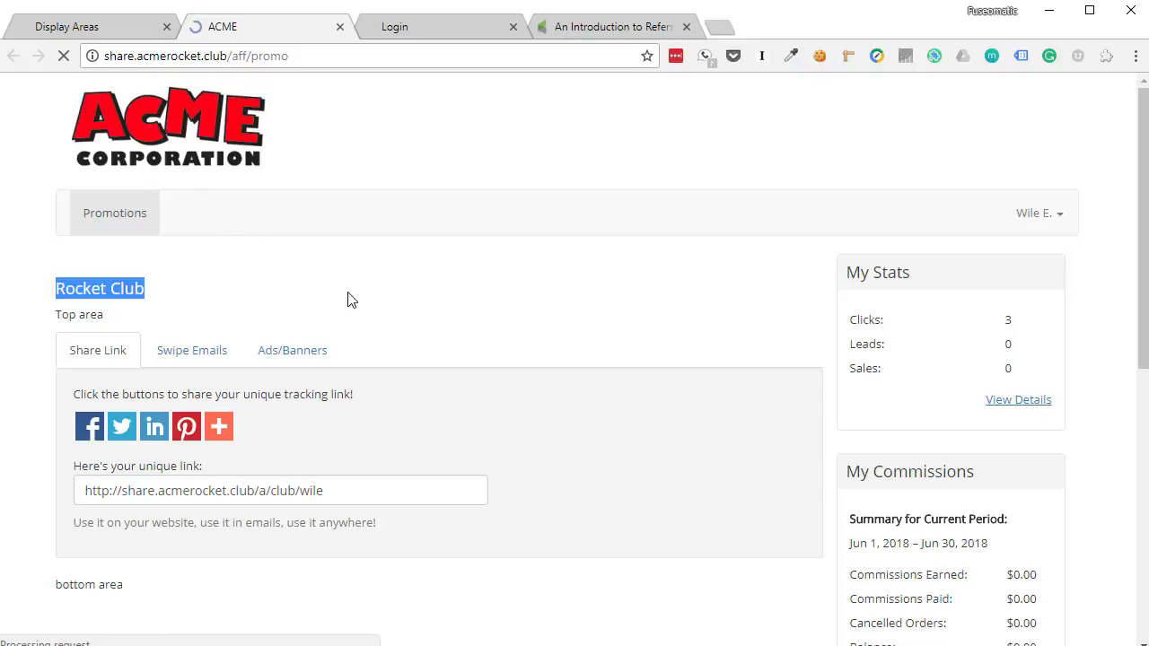
scroll(741, 341, "down", 2)
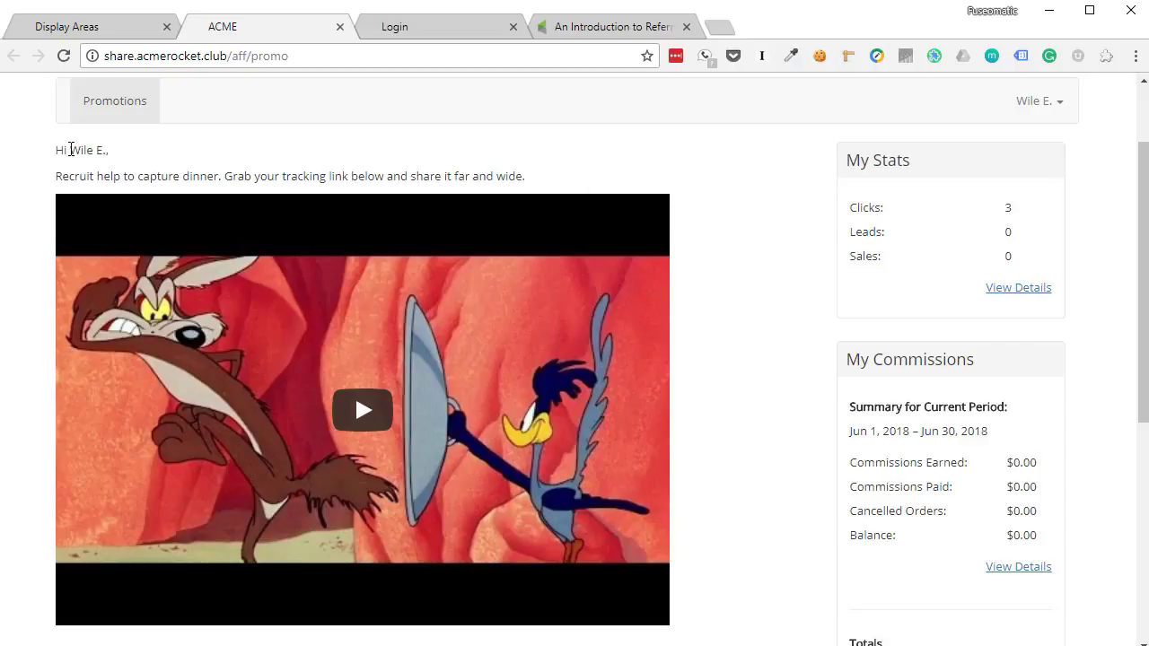
left_click_drag(89, 149, 104, 149)
scroll(715, 235, "down", 2)
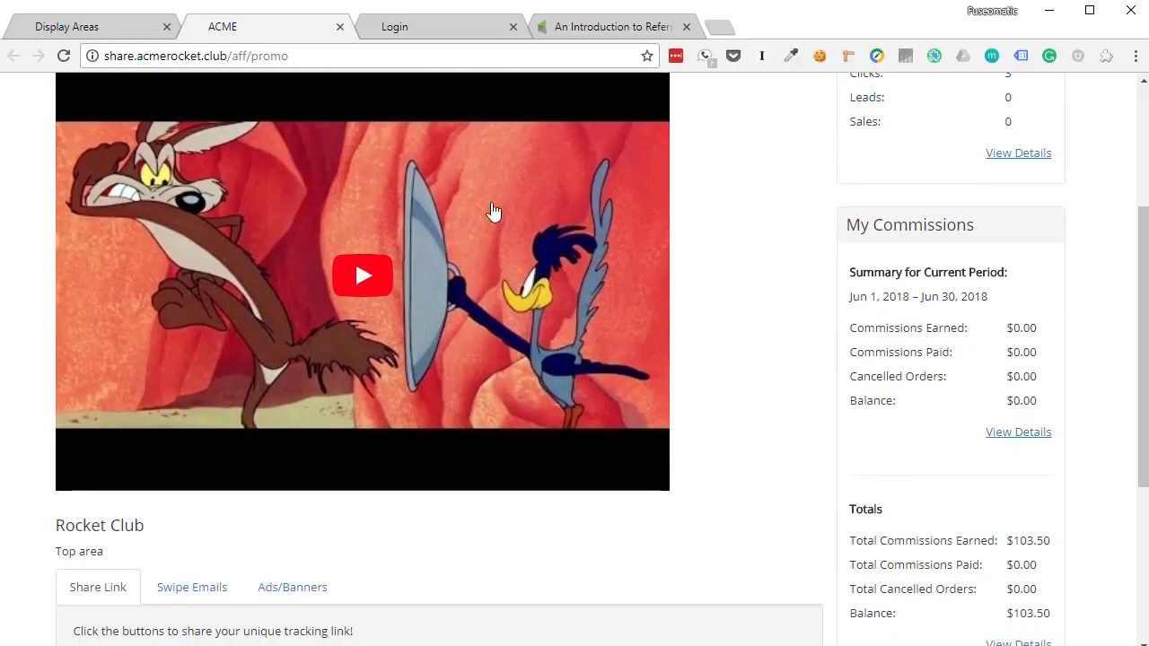
scroll(724, 309, "up", 1)
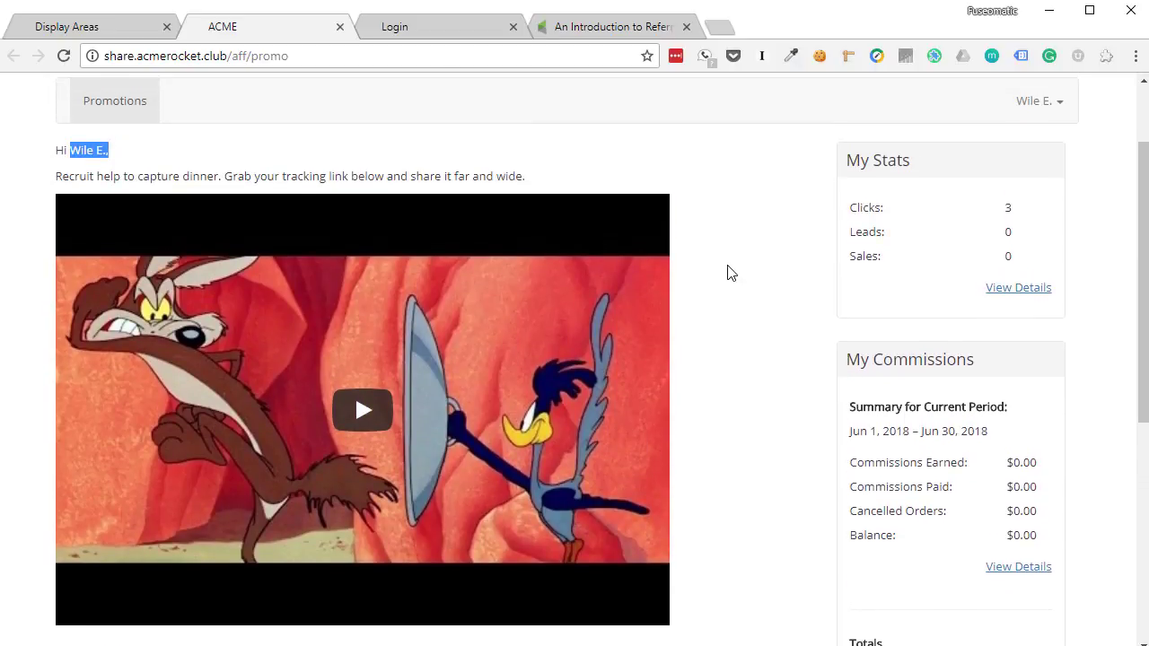
scroll(728, 272, "down", 3)
scroll(449, 450, "up", 5)
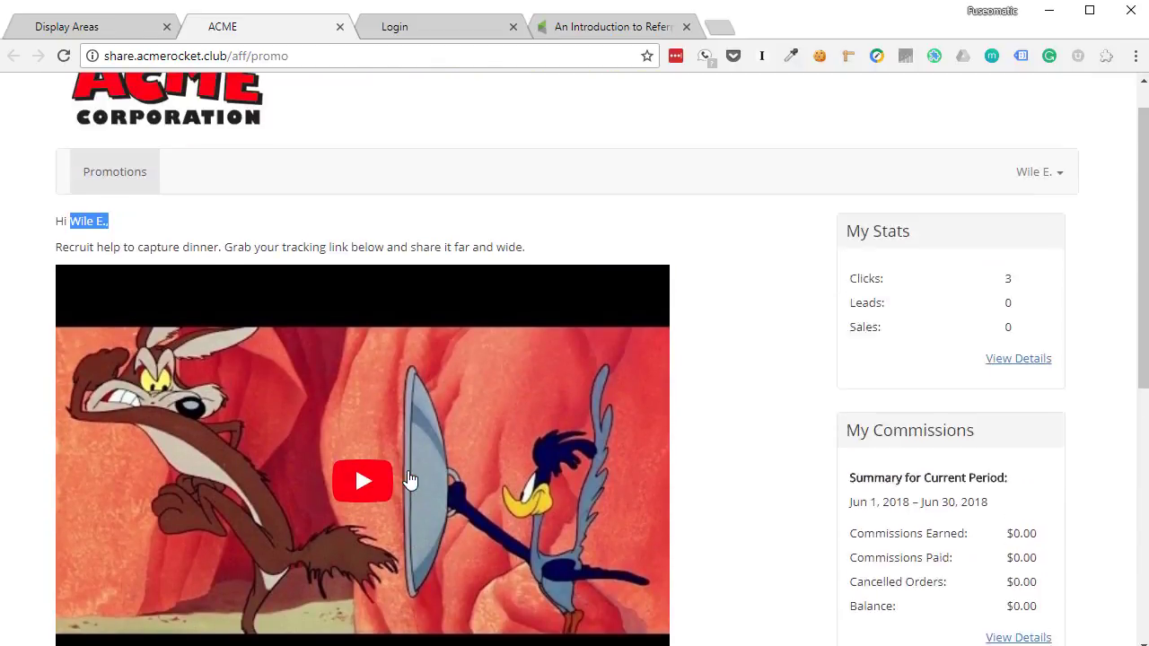
Step: Return to the admin site and open the Menu Links list of the appearance settings
left_click(133, 29)
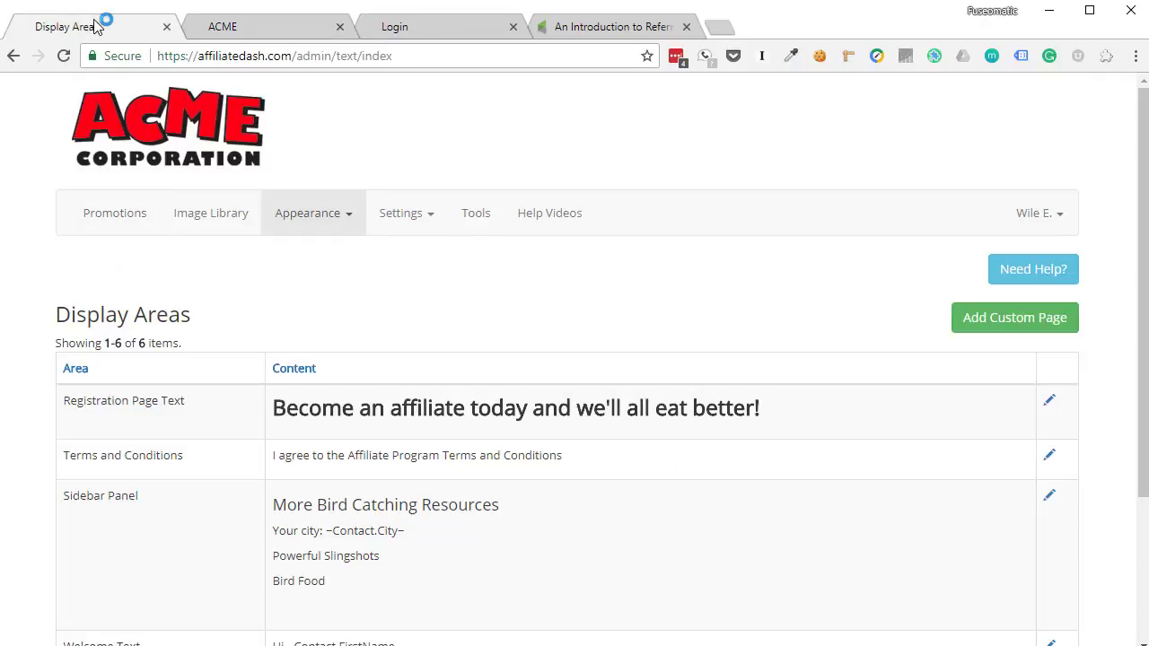
left_click(346, 215)
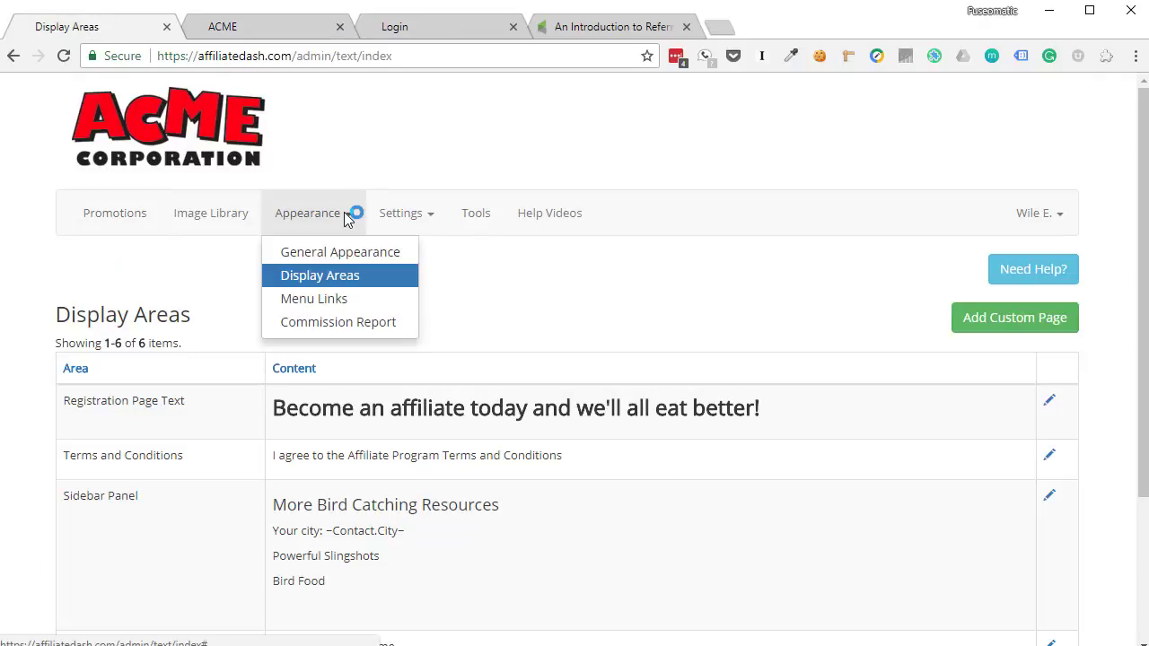
left_click(348, 300)
Step: Open the details of the affiliate's total commissions in the affiliate portal and copy the Commissions Earned page's address
left_click(274, 27)
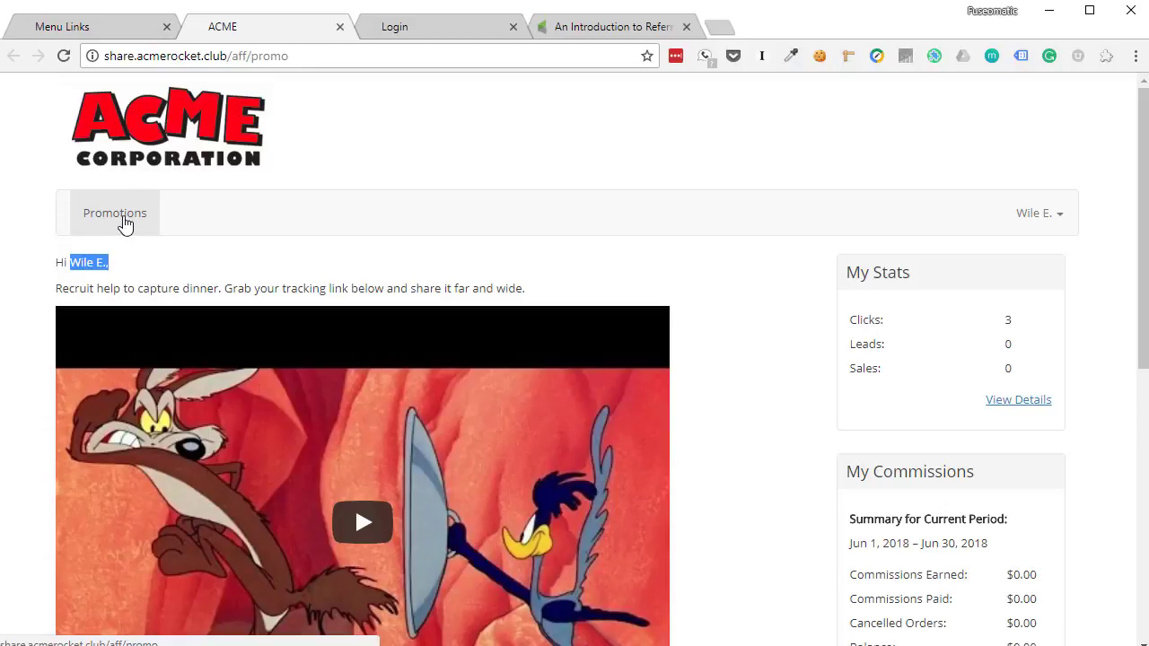
scroll(699, 293, "down", 1)
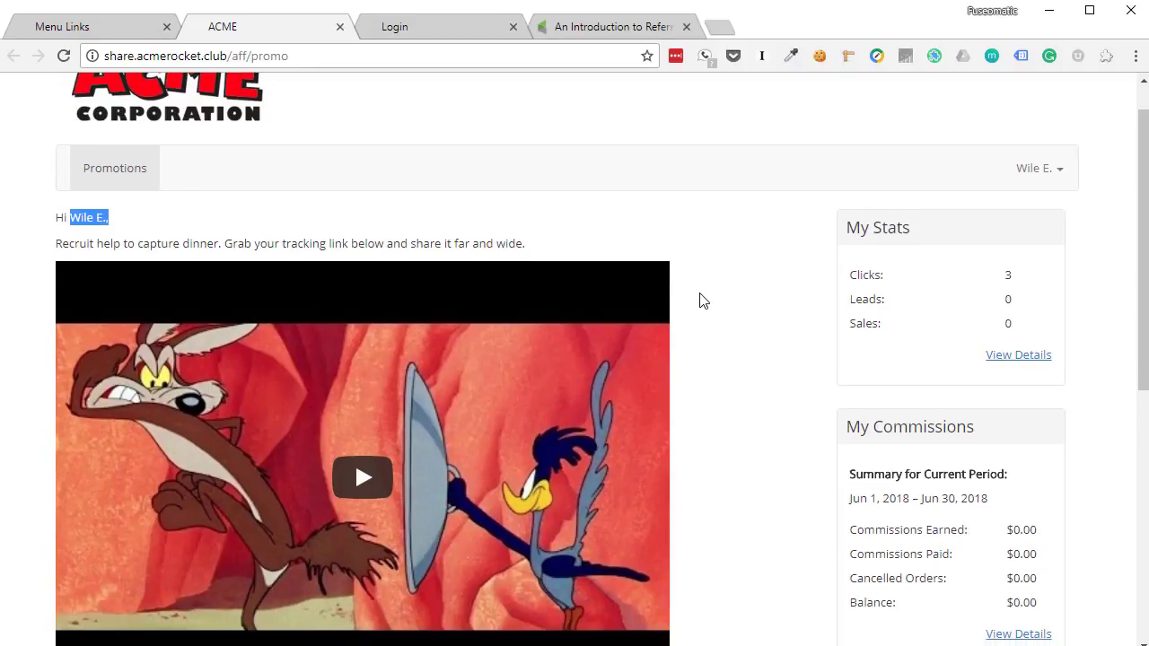
scroll(703, 285, "down", 5)
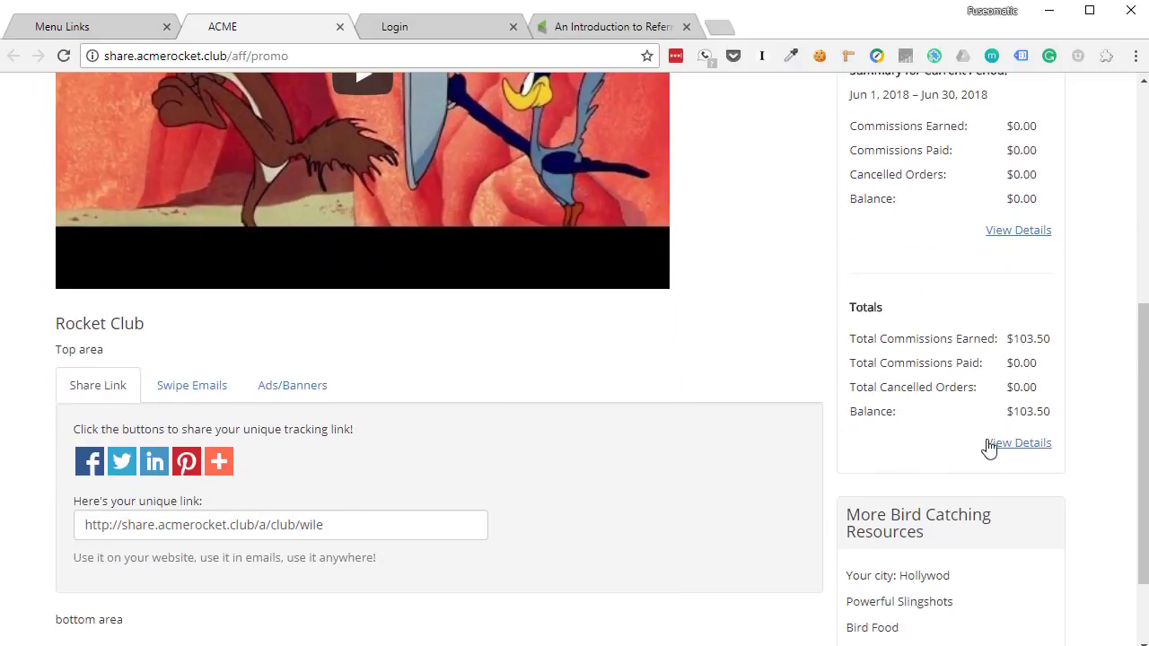
left_click(1023, 444)
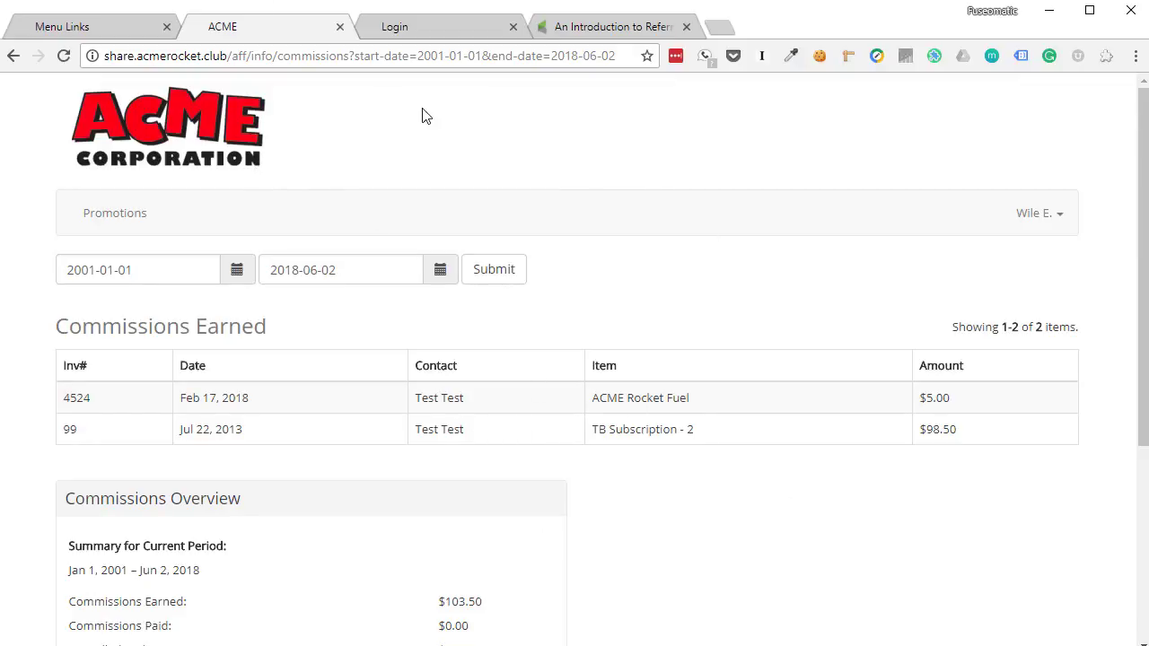
left_click(405, 59)
key("ctrl+c")
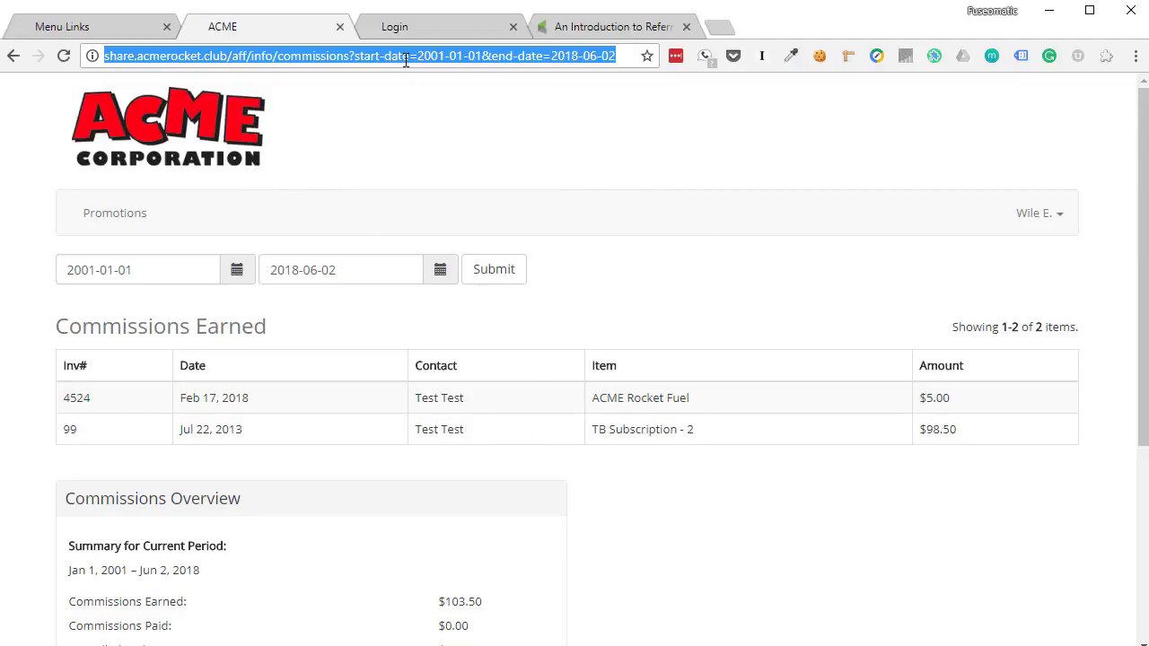
Step: Create a menu link titled "Commissions" in the admin site, using the copied commissions page address as its URL
left_click(97, 25)
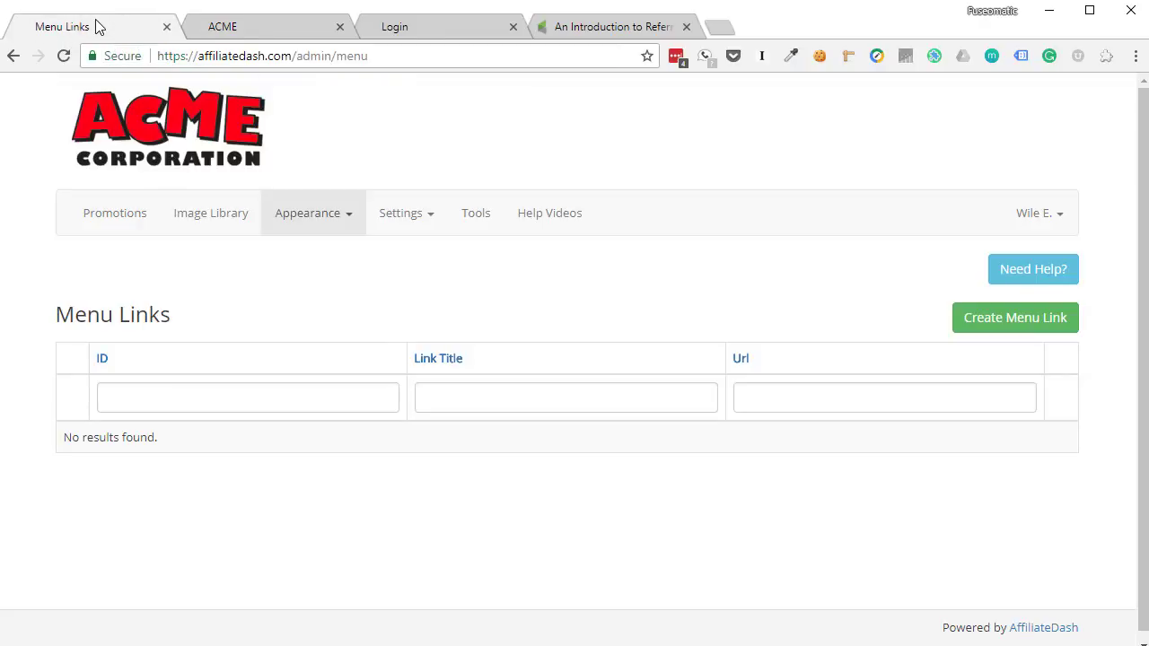
left_click(1032, 321)
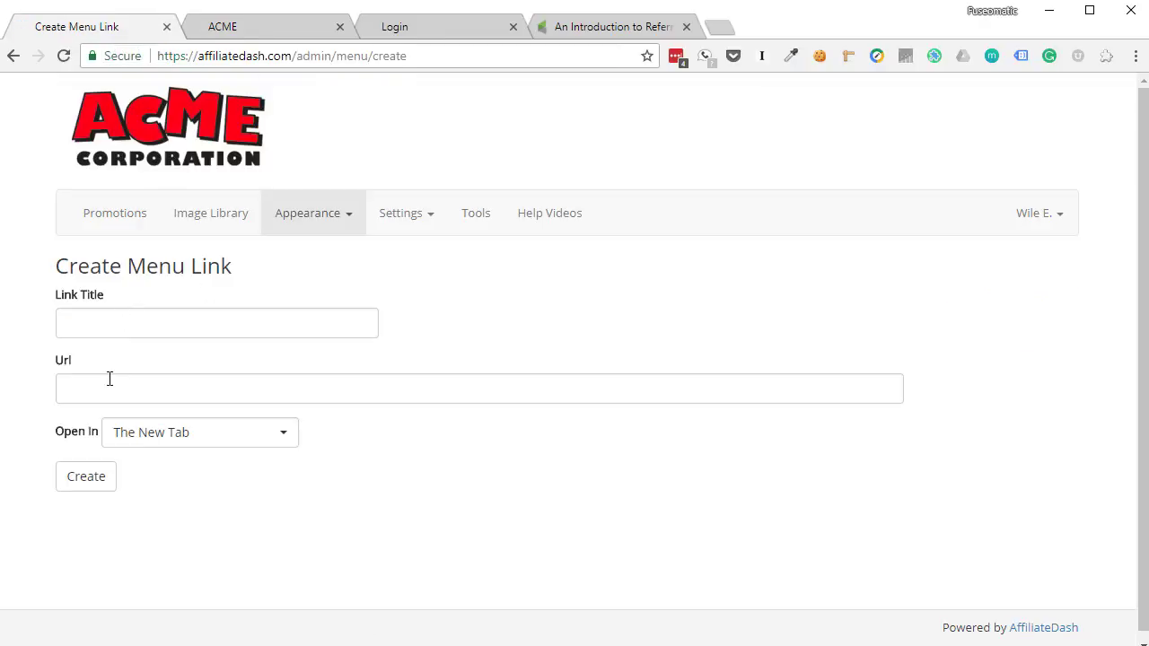
left_click(109, 381)
key("ctrl+v")
left_click(111, 318)
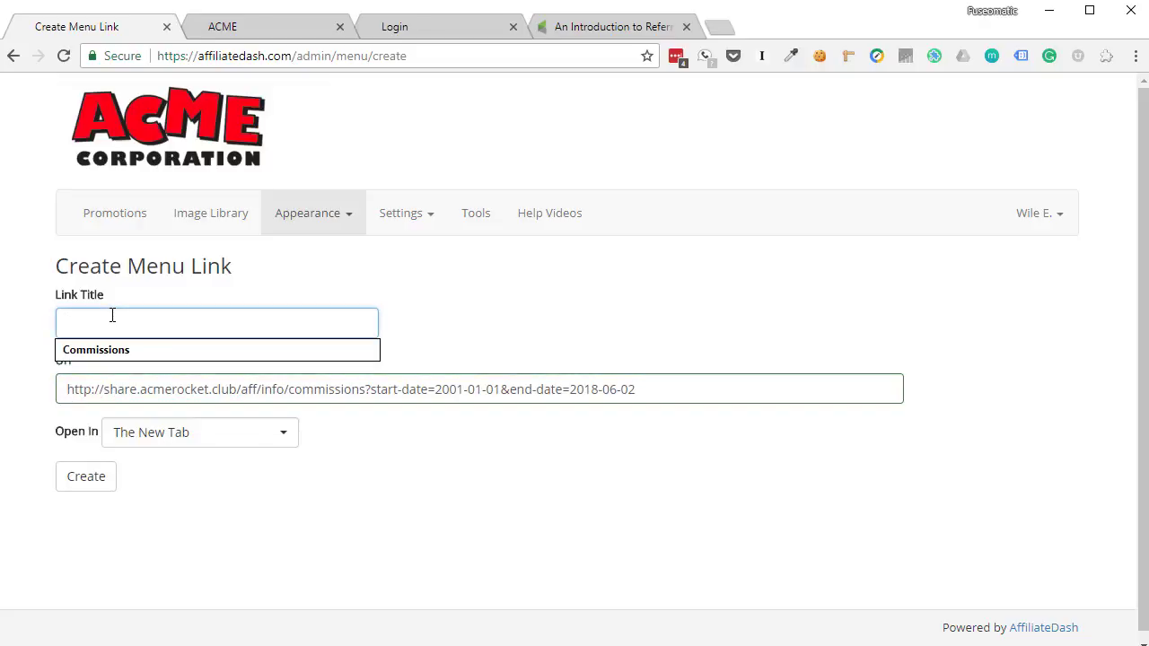
left_click(106, 352)
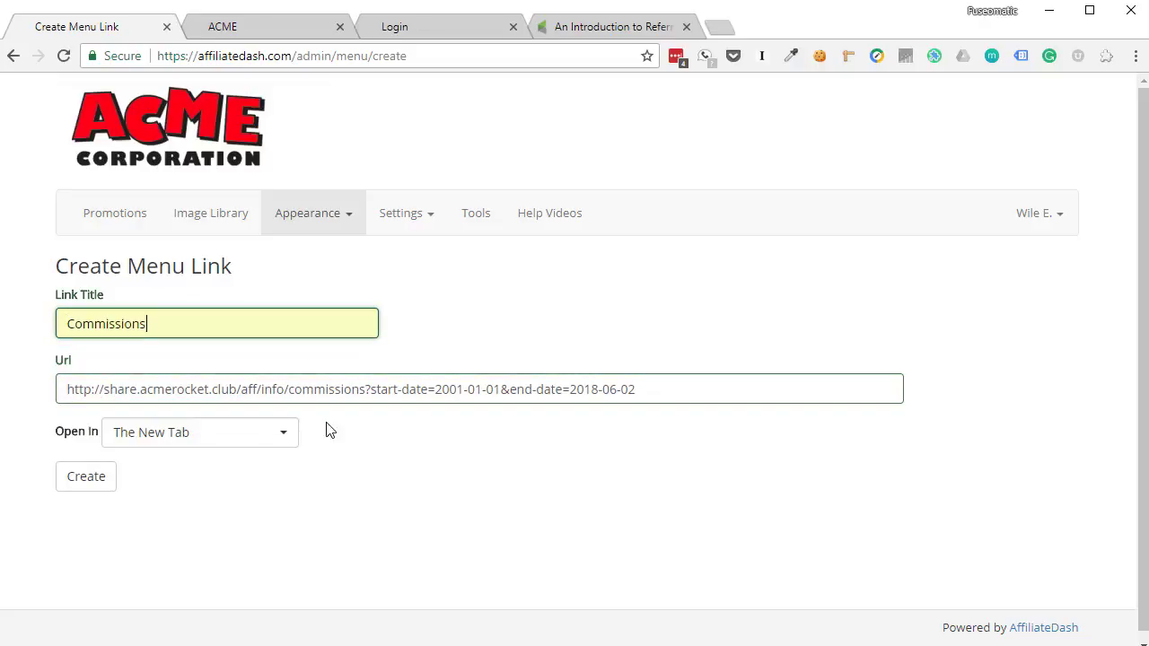
left_click(86, 489)
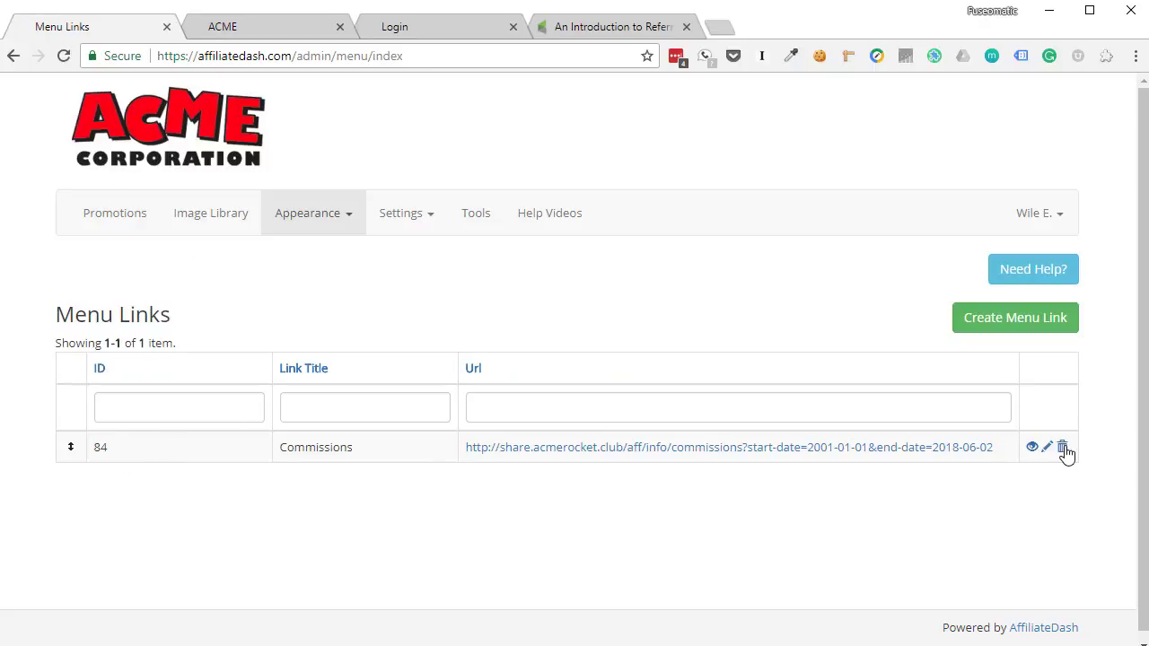
Step: Set the Commissions menu link to open in The Same Window and save the update
left_click(1048, 447)
left_click(260, 434)
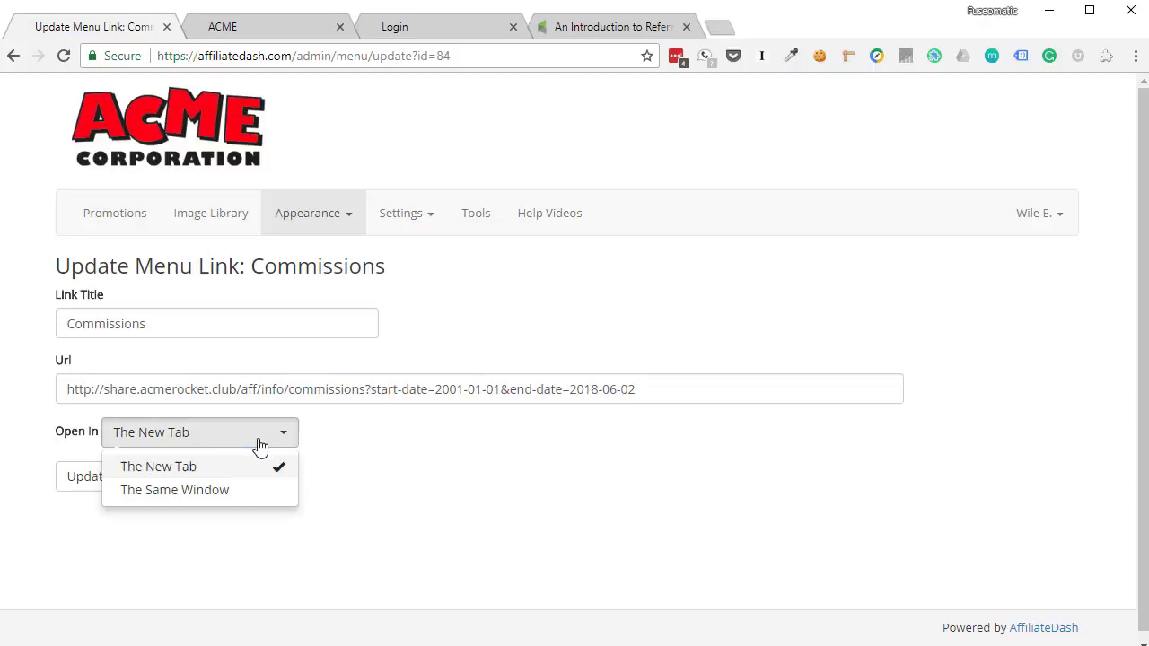
left_click(205, 488)
left_click(106, 486)
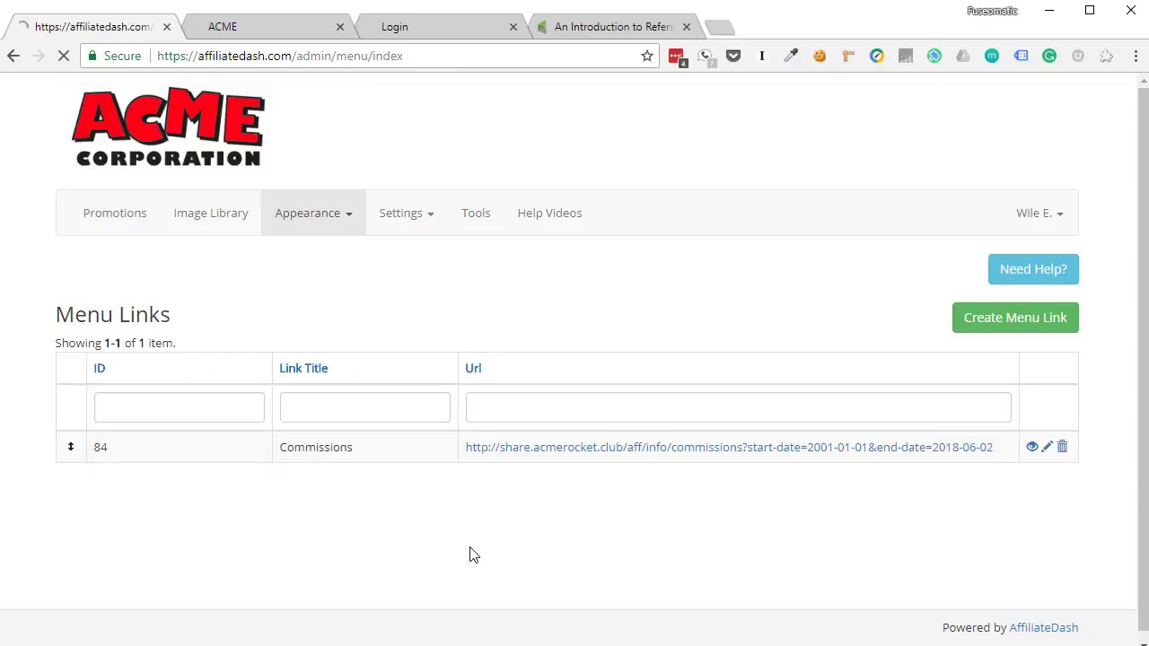
Step: Reload the affiliate portal and test the Promotions and Commissions menu links
left_click(274, 34)
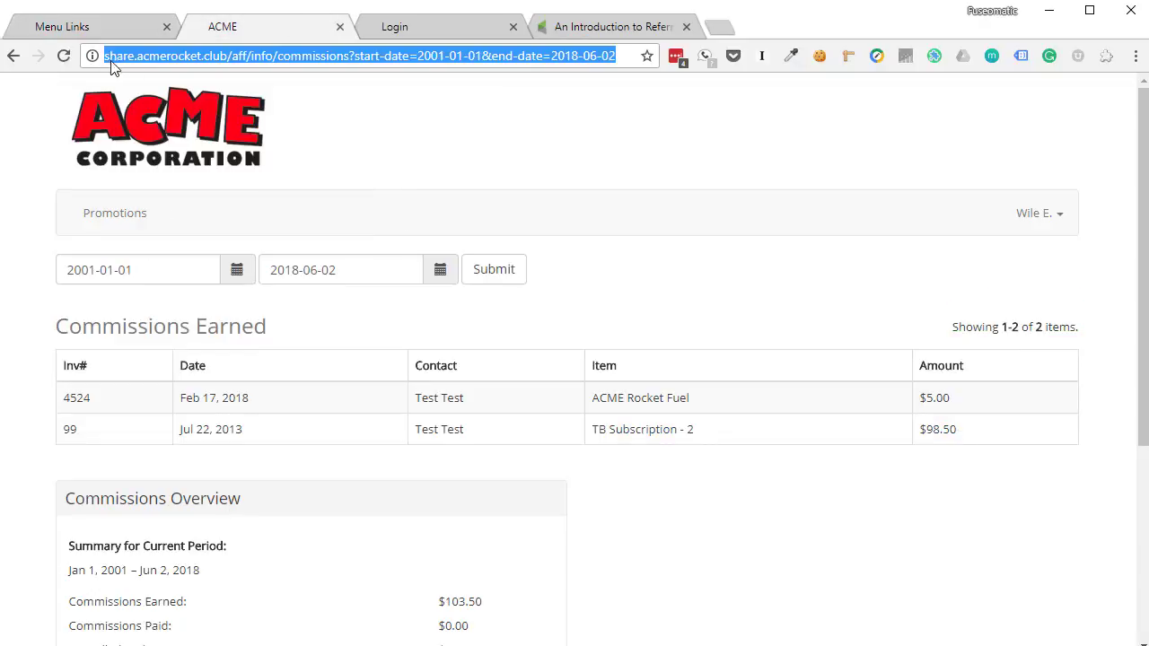
left_click(64, 57)
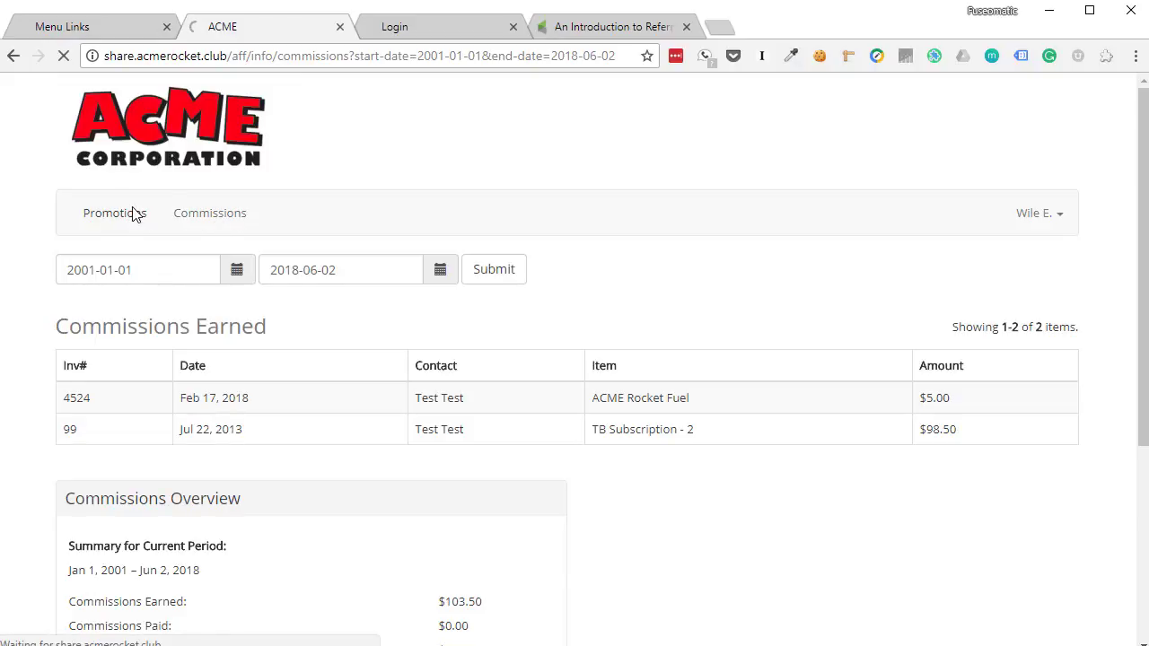
left_click(135, 214)
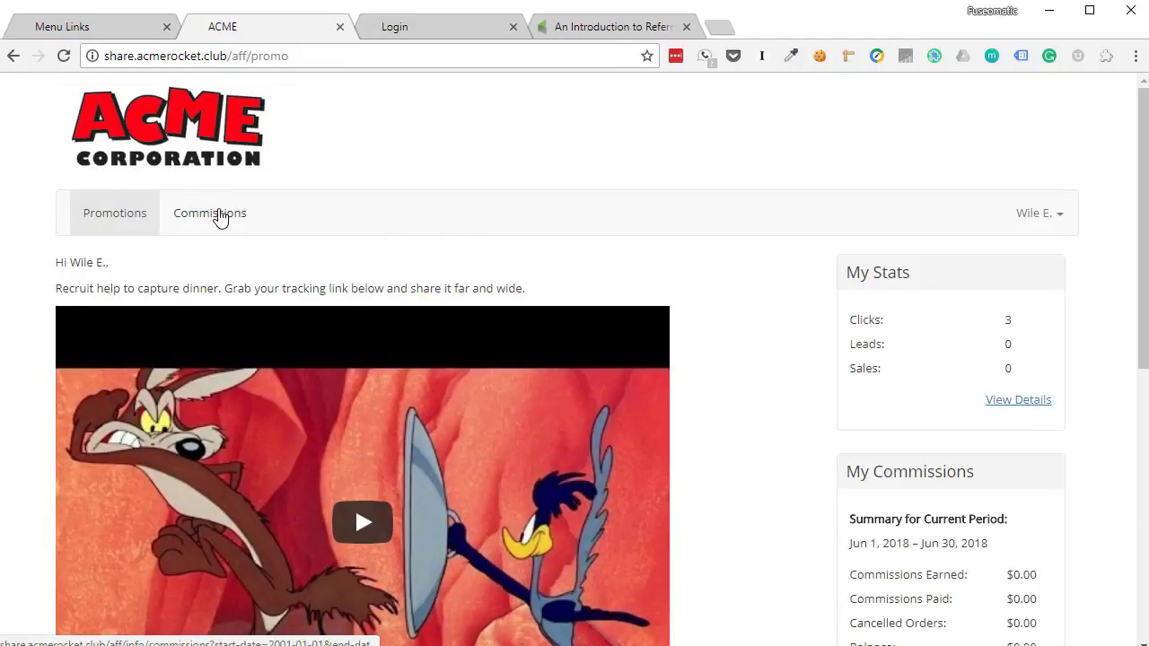
left_click(219, 215)
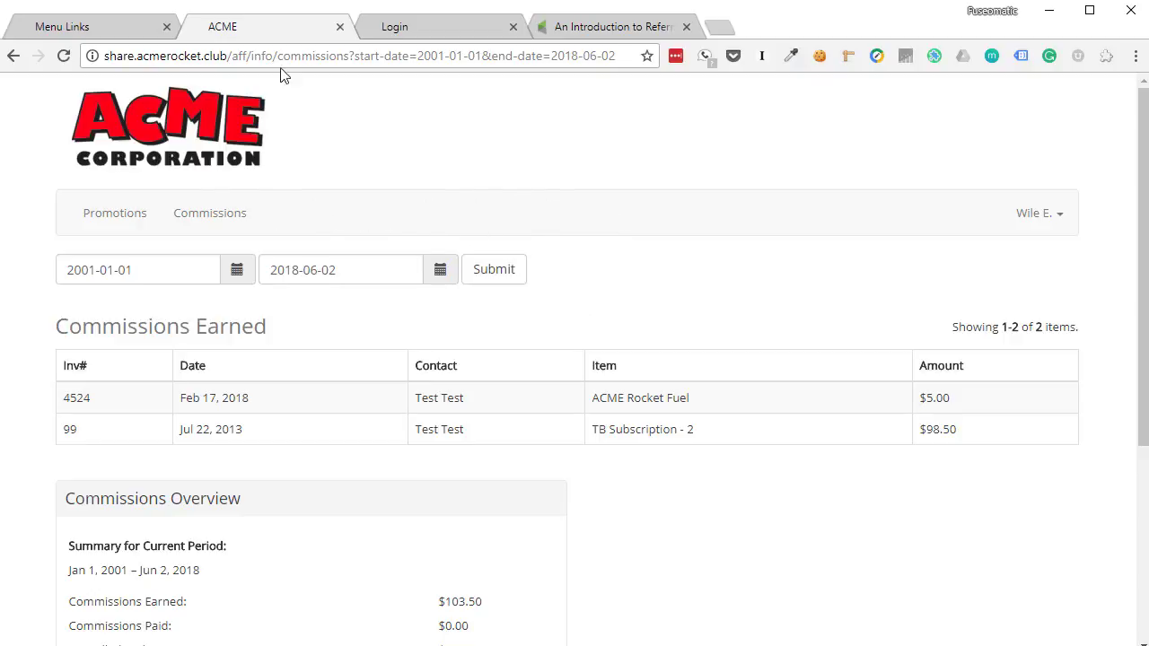
Step: Start a custom page in the admin site's Display Areas and title it "My Custom Page"
left_click(135, 25)
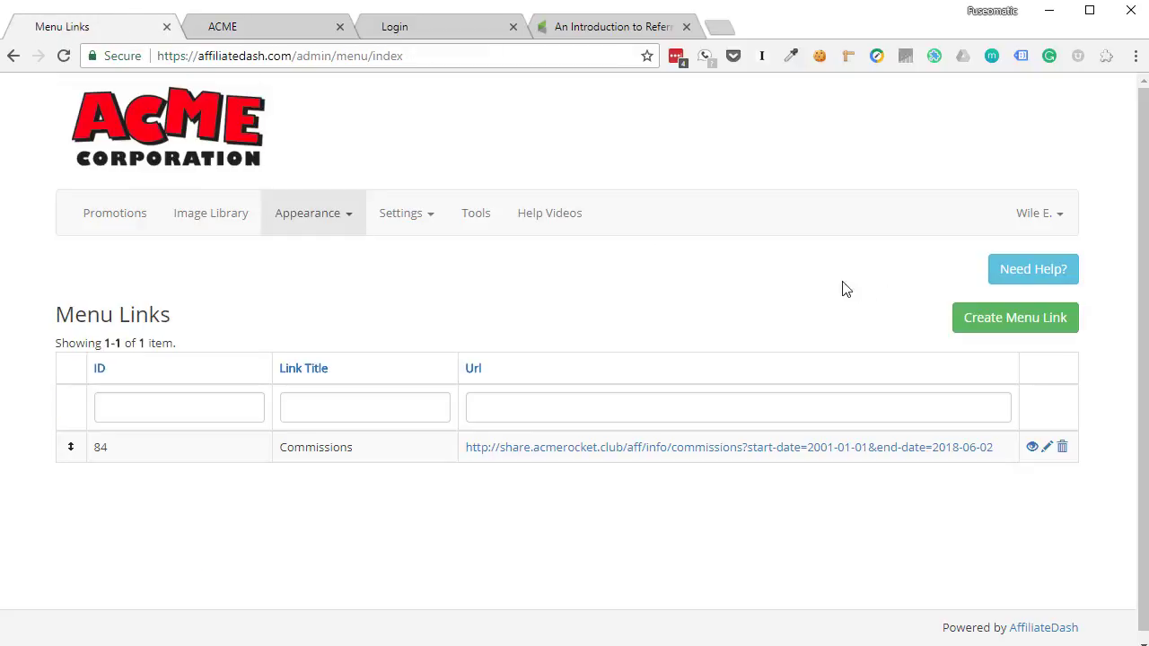
left_click(349, 214)
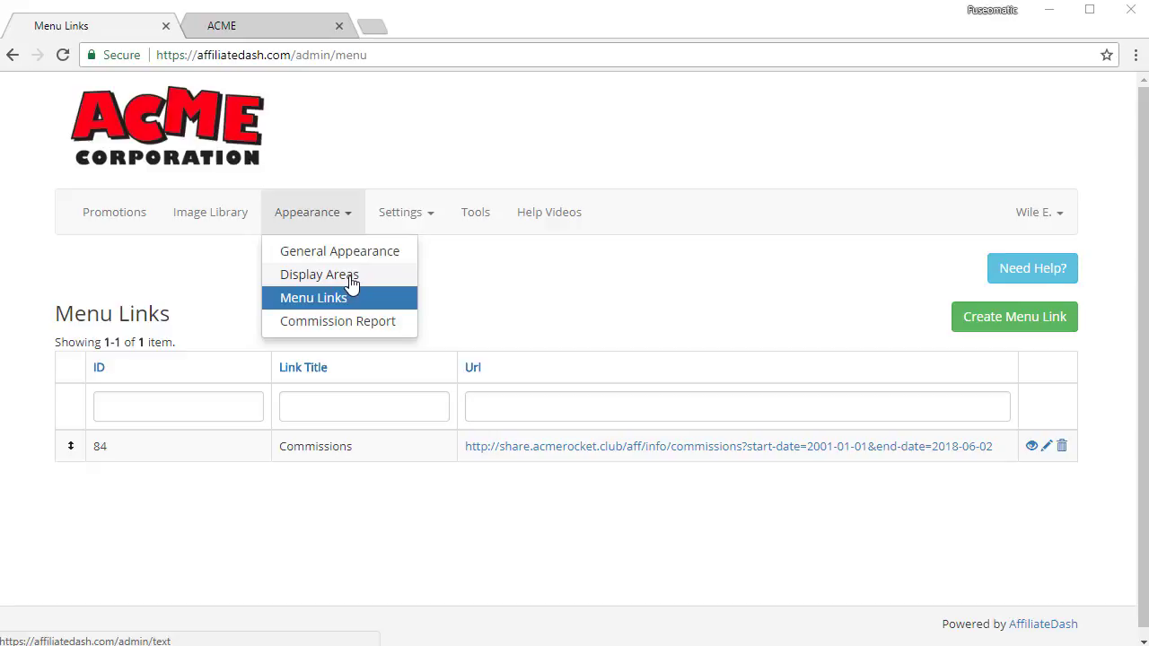
left_click(350, 283)
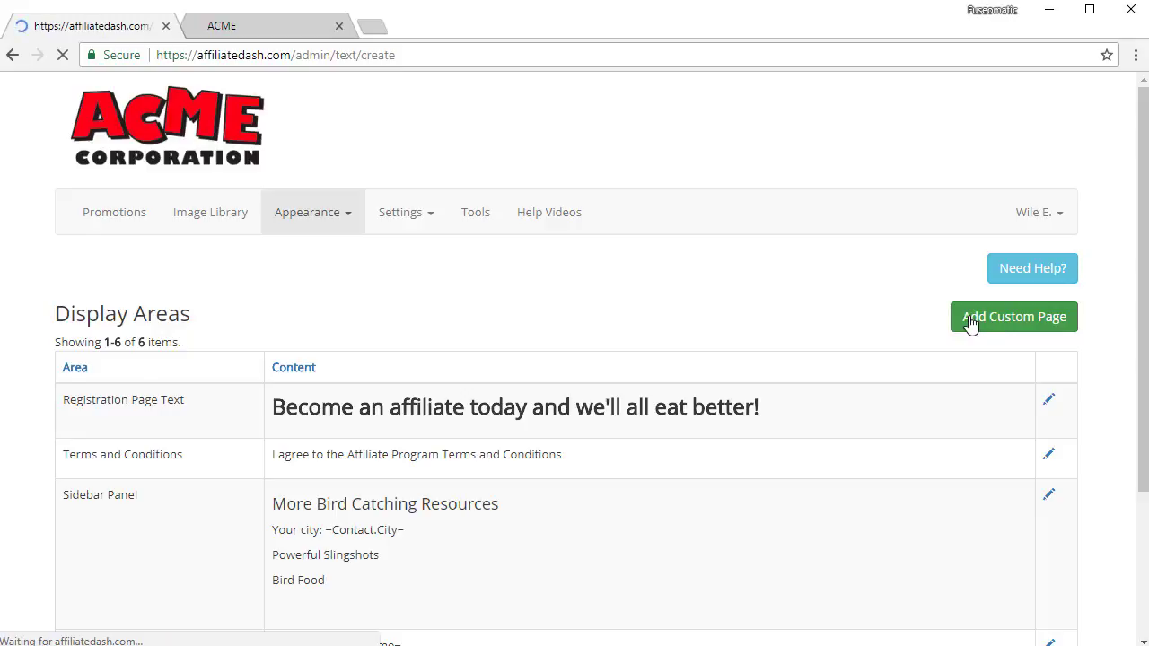
left_click(83, 313)
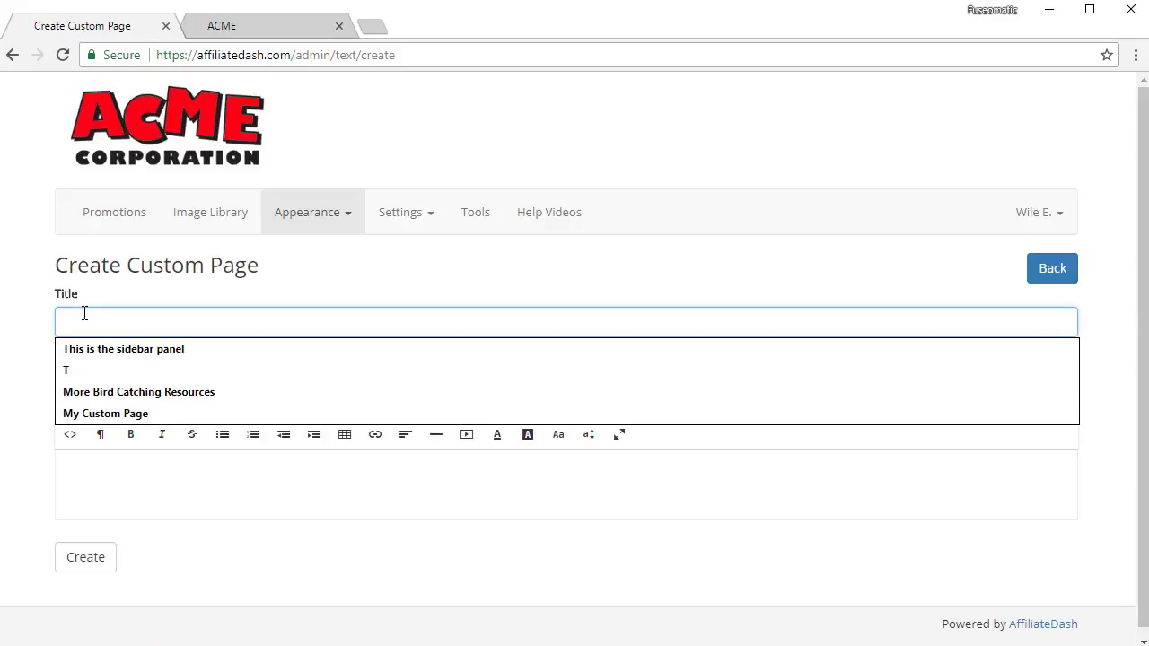
left_click(148, 413)
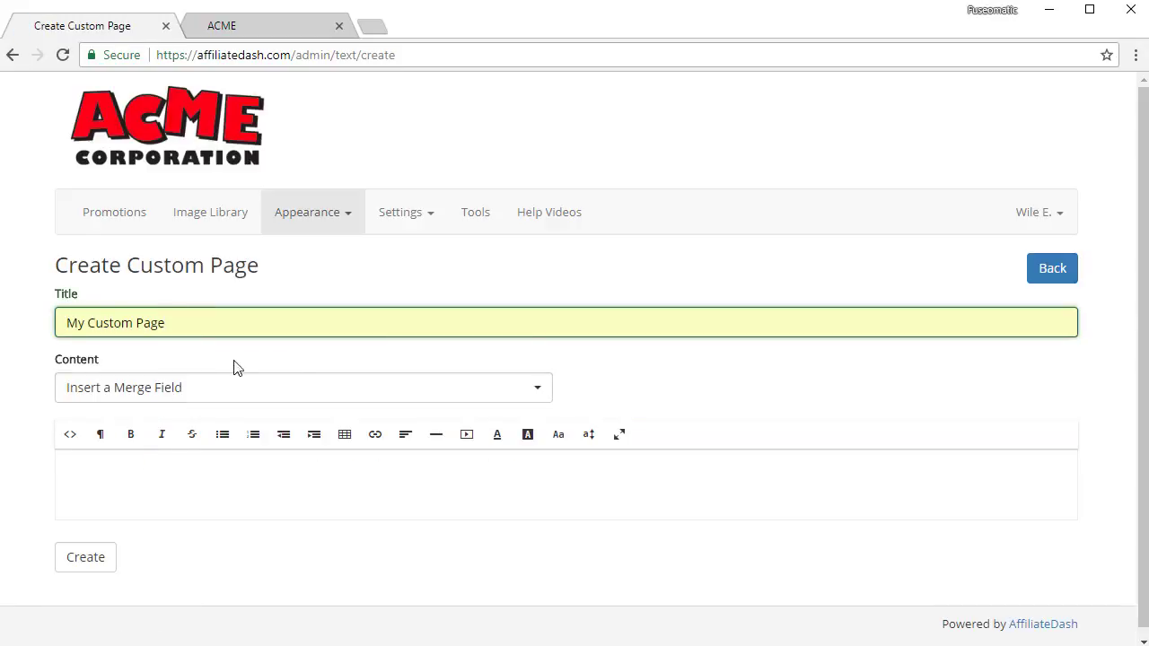
Step: Insert the contact's FirstName merge field into the custom page's content
left_click(79, 472)
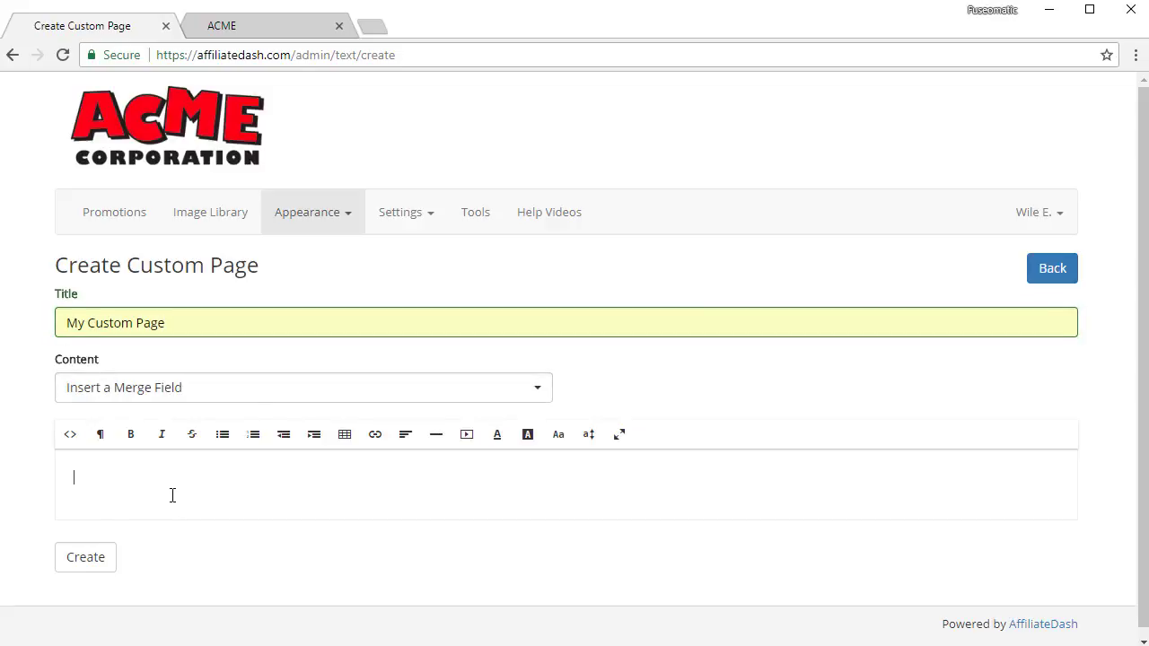
left_click(266, 386)
type("nm")
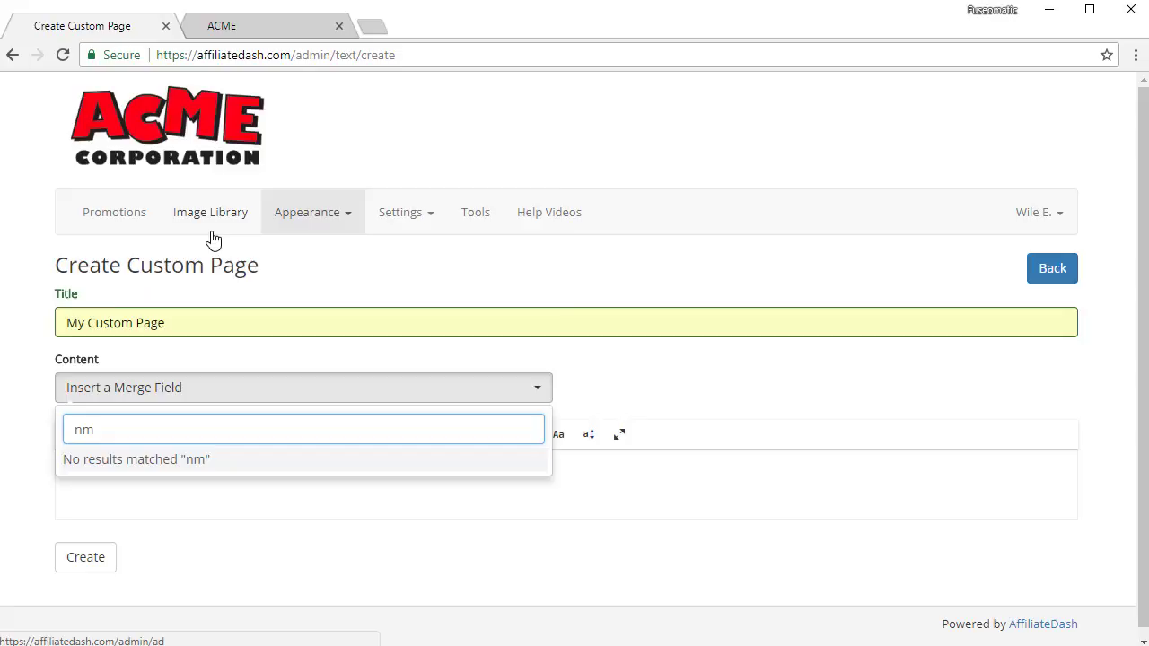
key("BackSpace")
type("a")
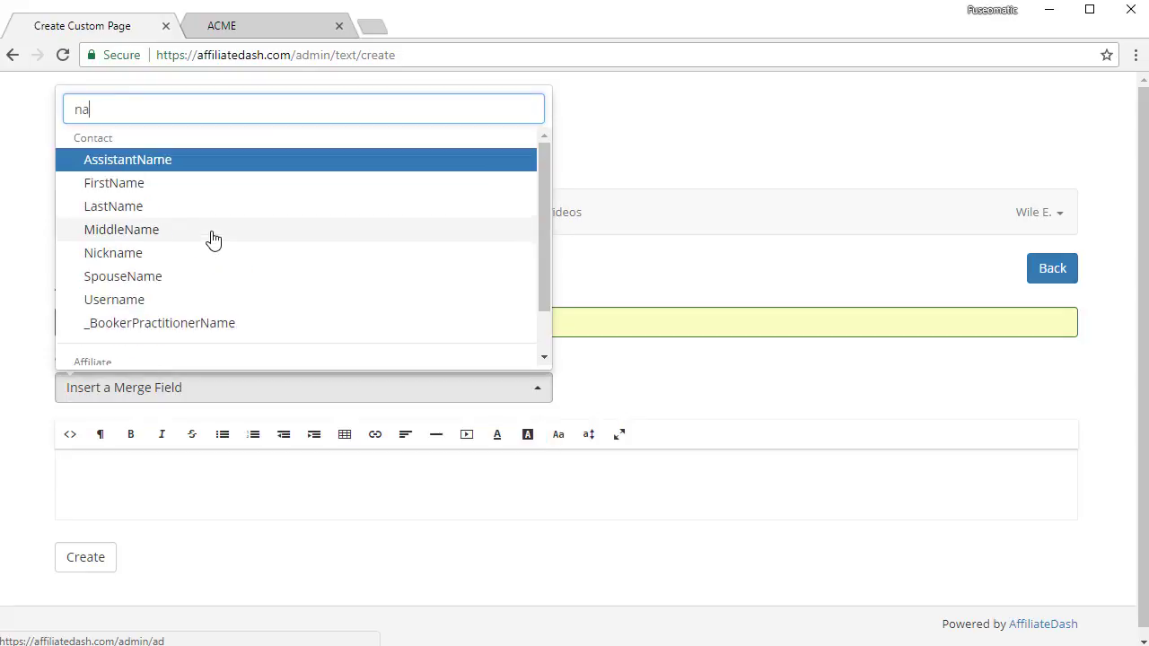
left_click(204, 190)
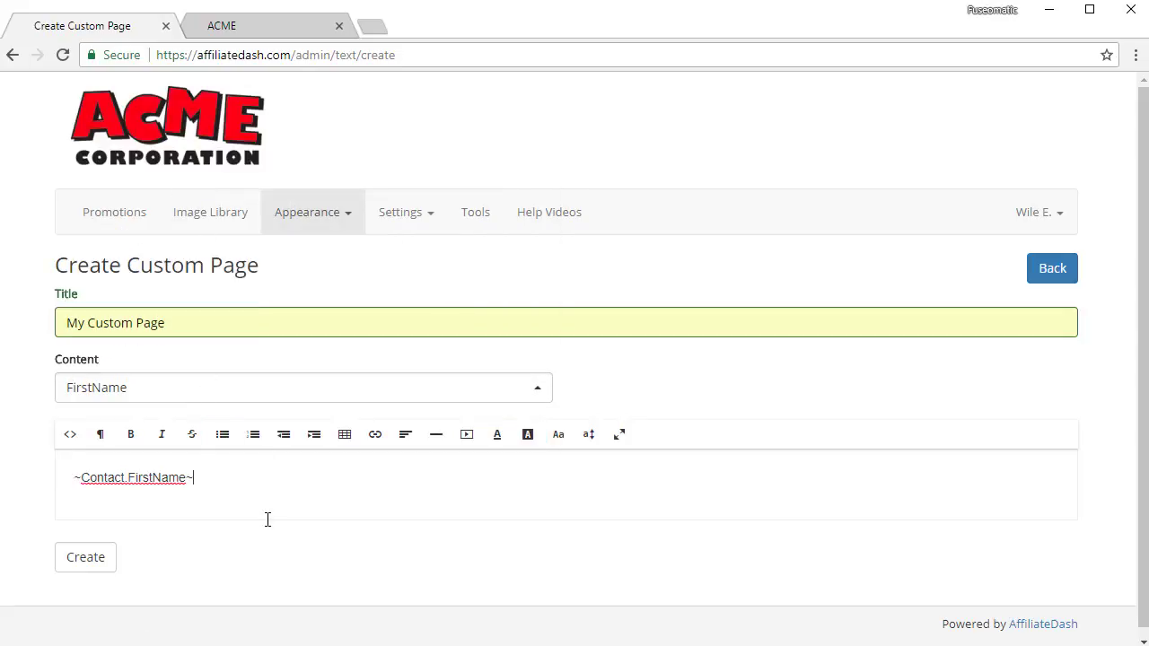
Step: Add a comma after the merge field, put "Welcome, here is content." on a new line, and create the custom page
type(",")
key("Return")
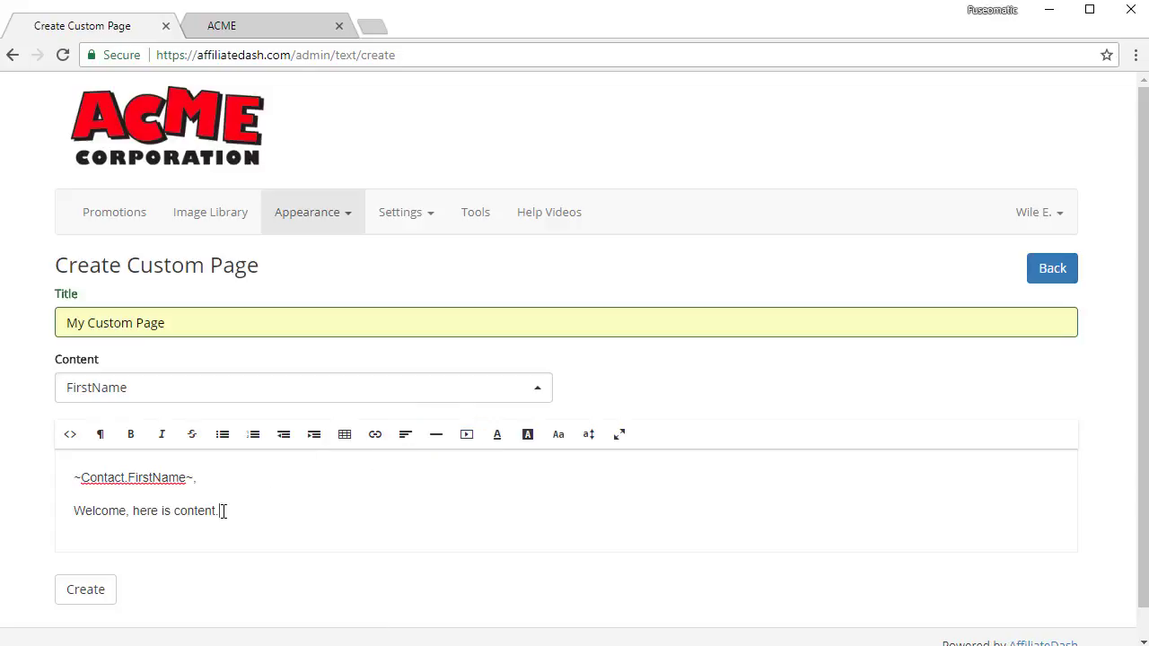
left_click_drag(222, 511, 27, 519)
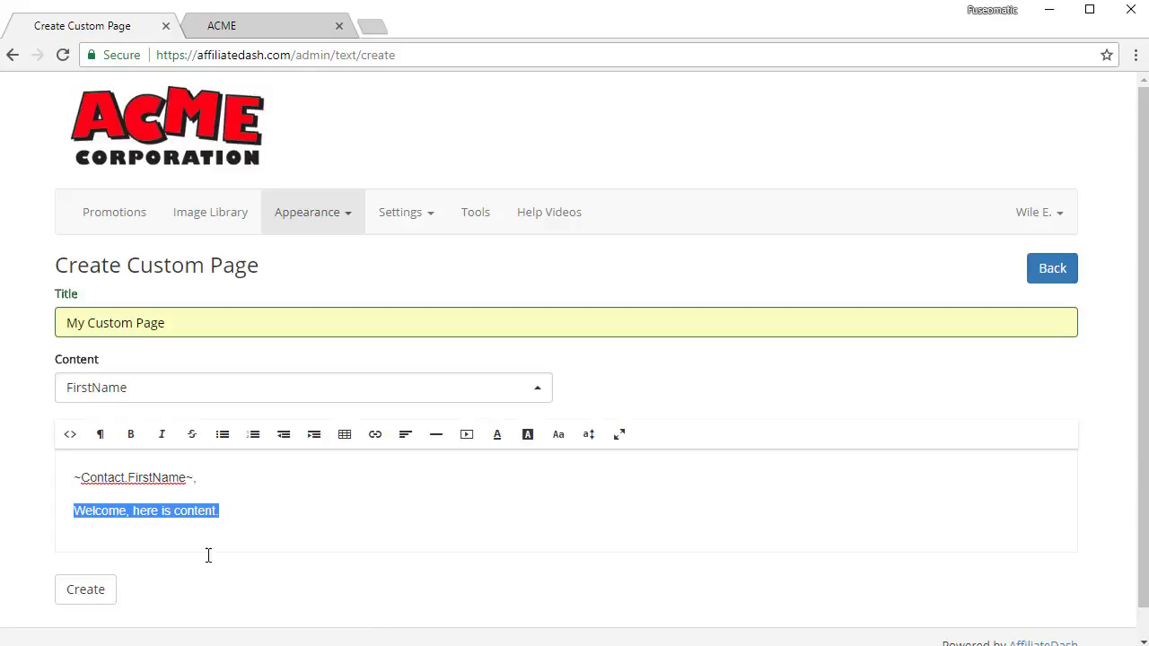
left_click(103, 599)
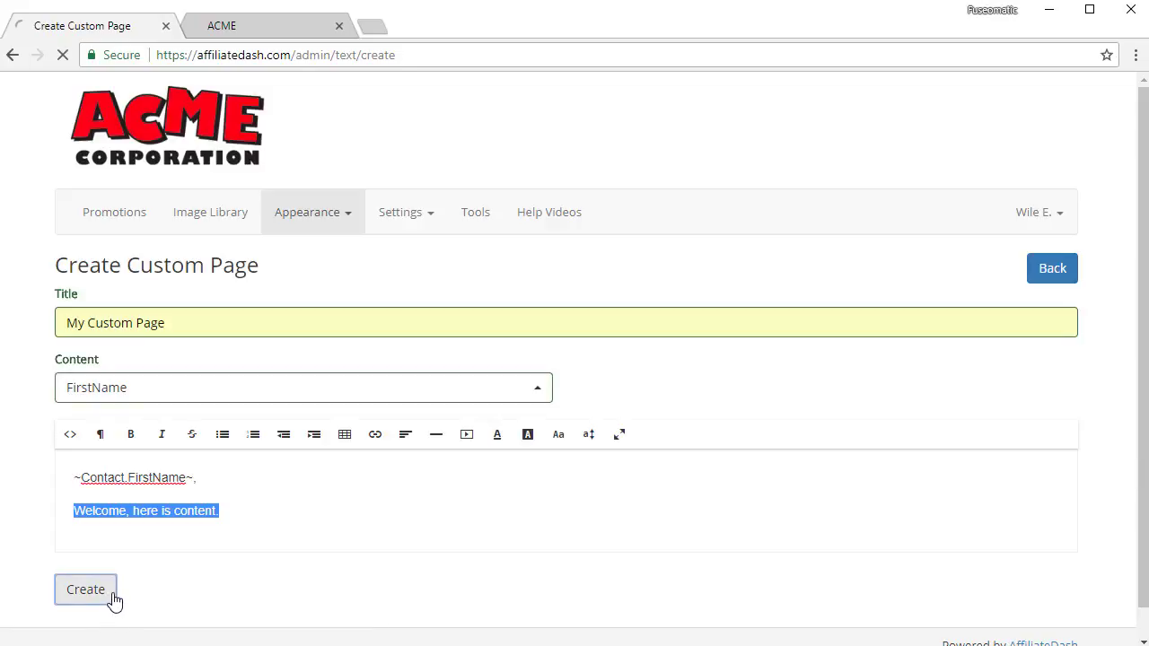
scroll(551, 498, "down", 4)
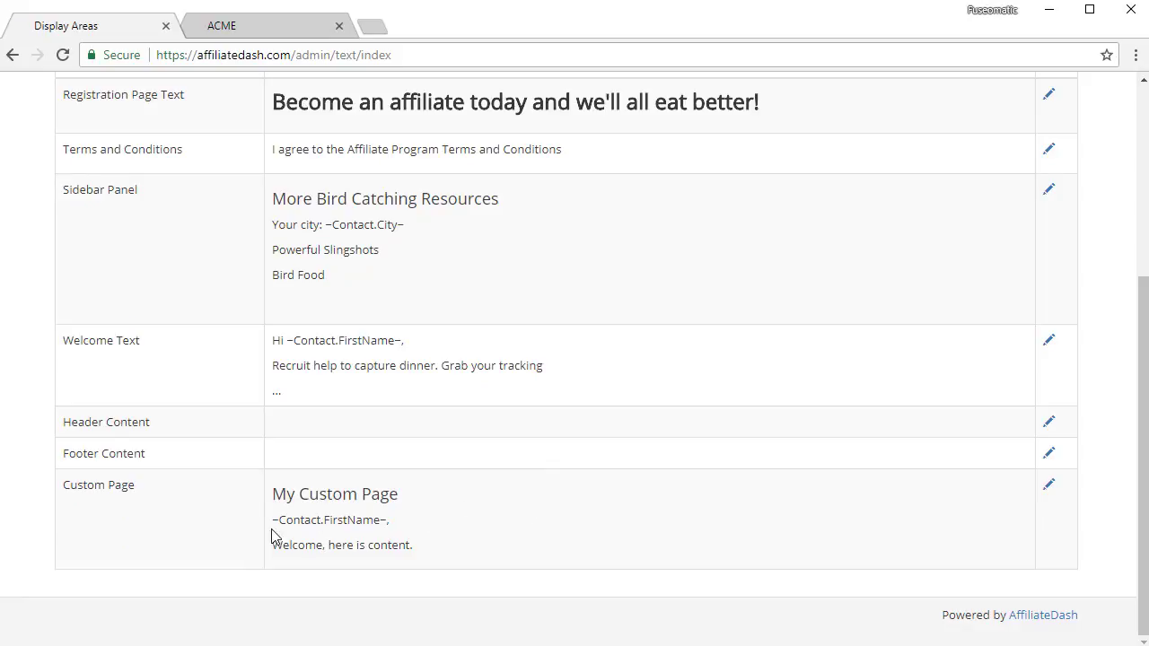
scroll(508, 543, "up", 4)
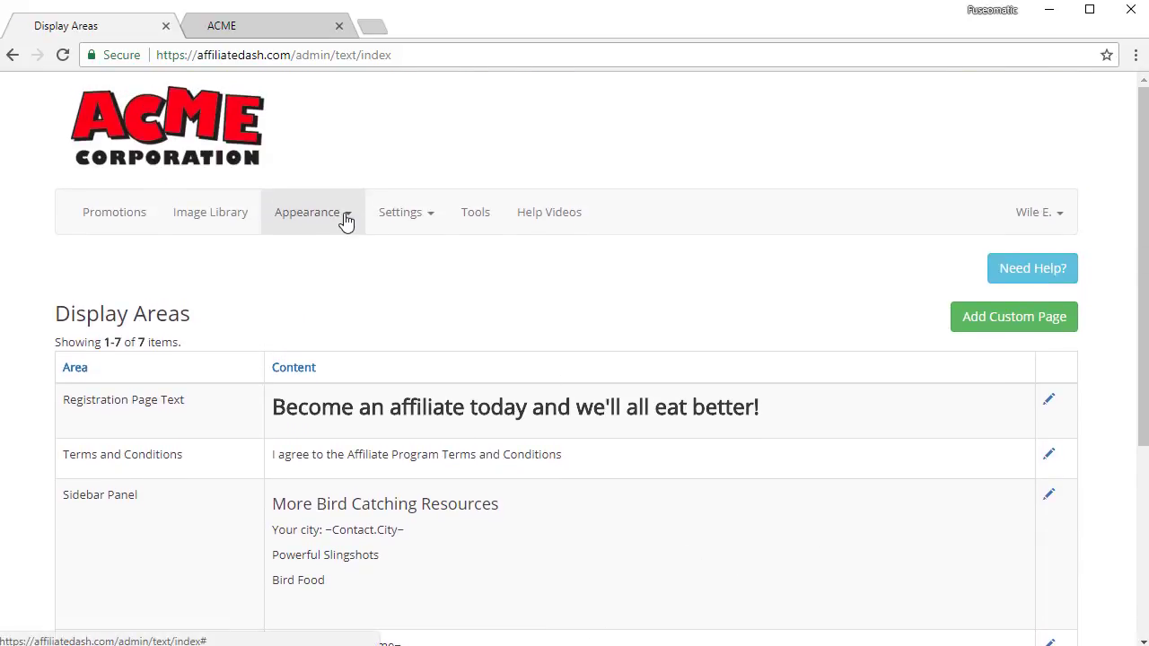
Step: Start a new menu link and choose My Custom Page as its URL source
left_click(346, 220)
left_click(349, 299)
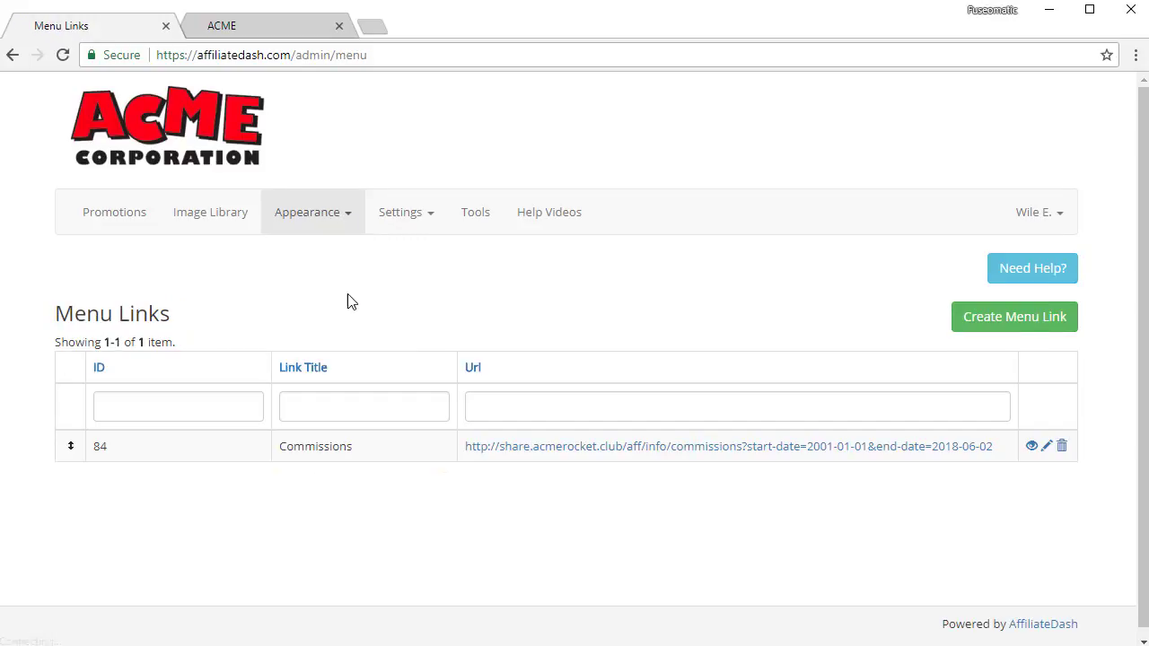
left_click(1021, 330)
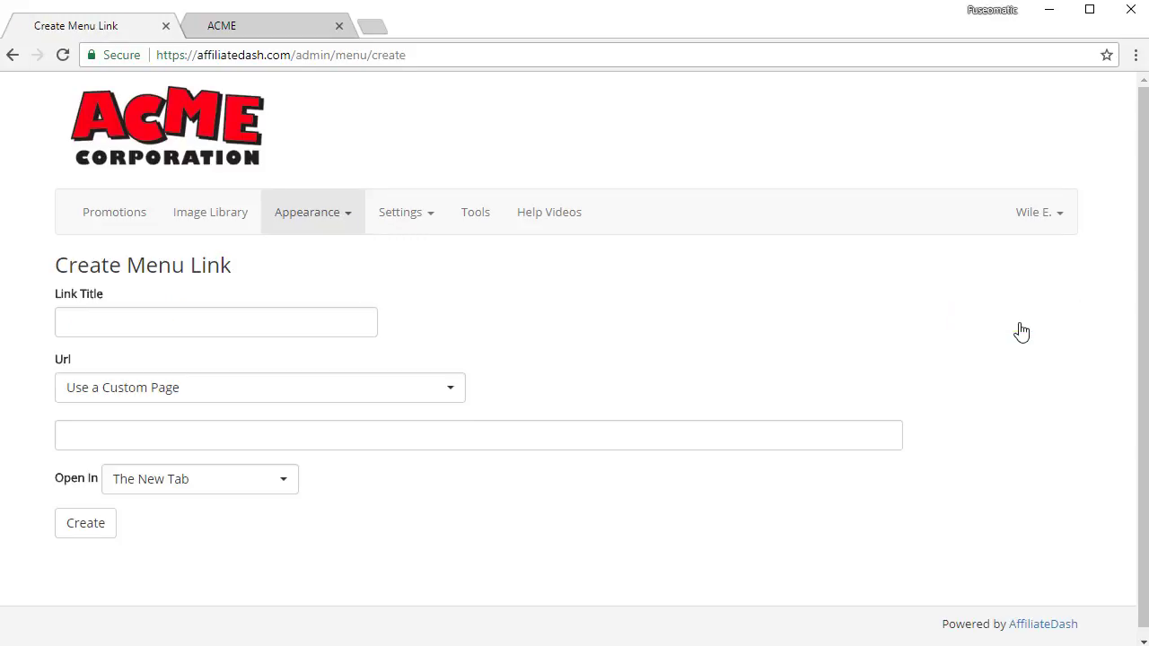
left_click(168, 386)
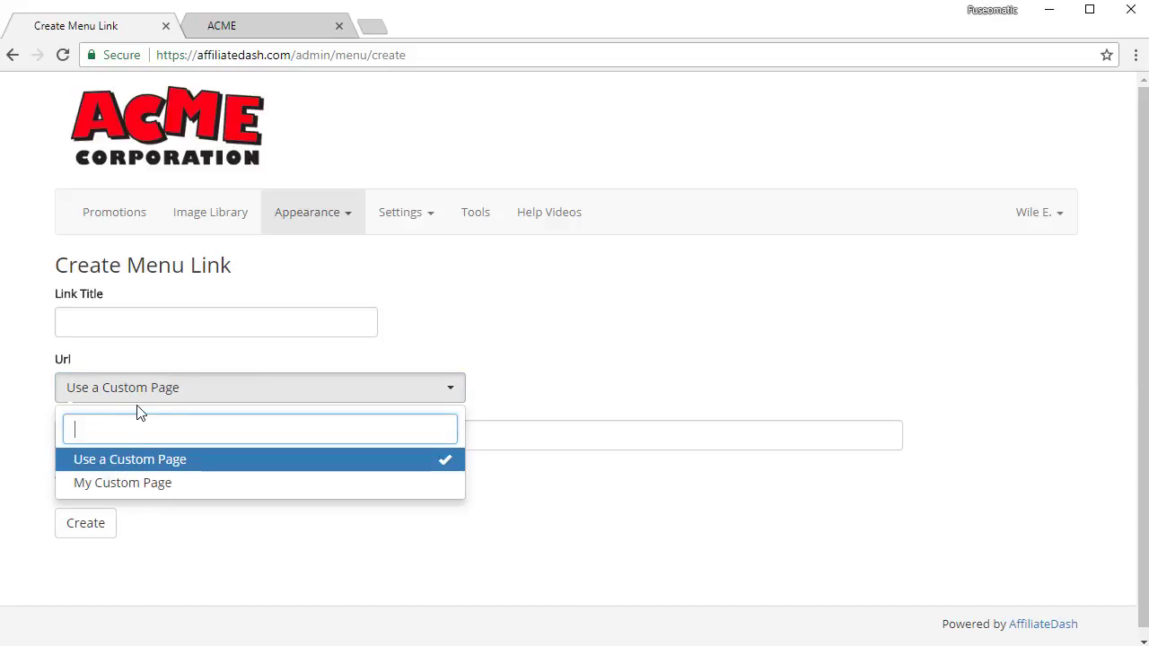
left_click(139, 484)
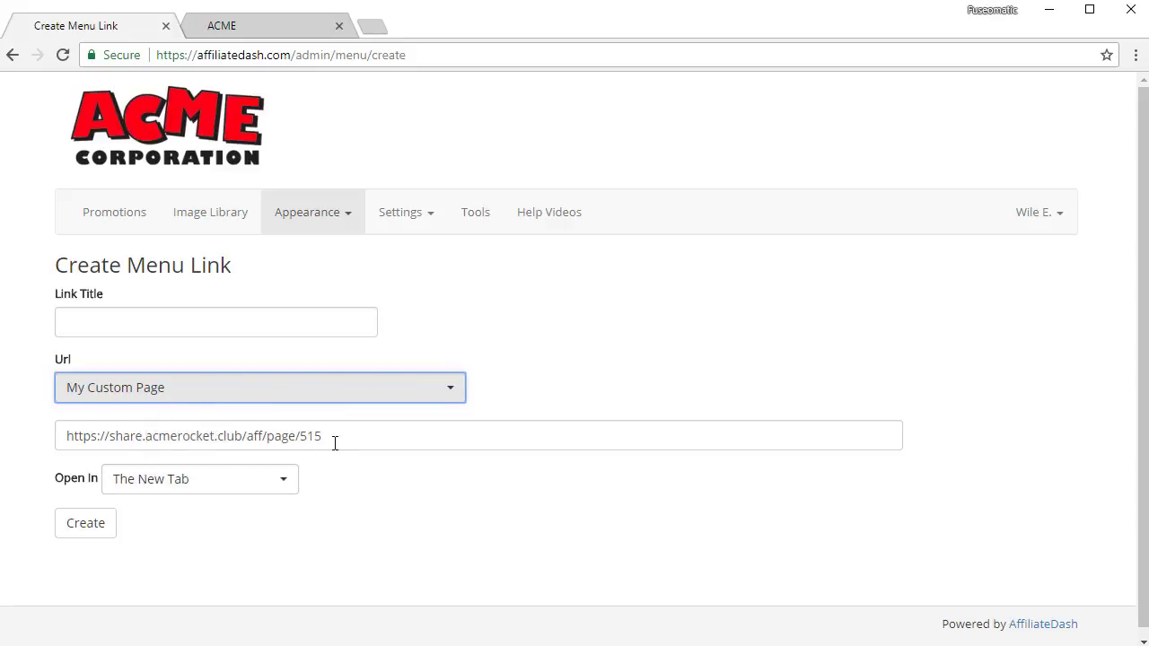
left_click_drag(325, 437, 109, 437)
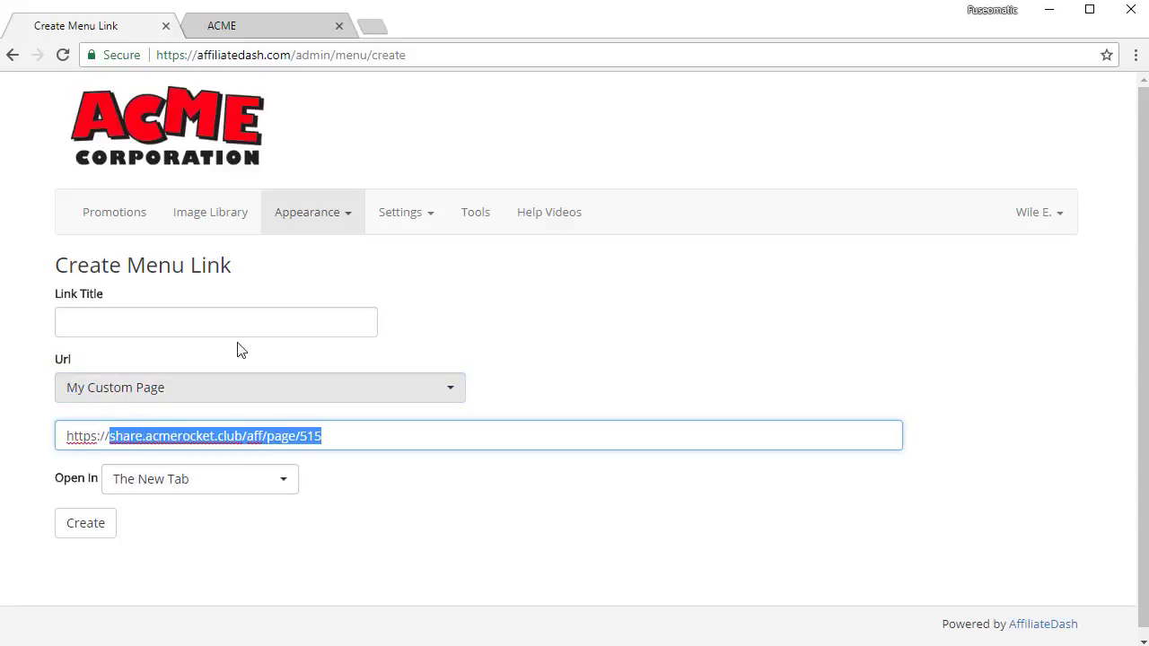
left_click(114, 437)
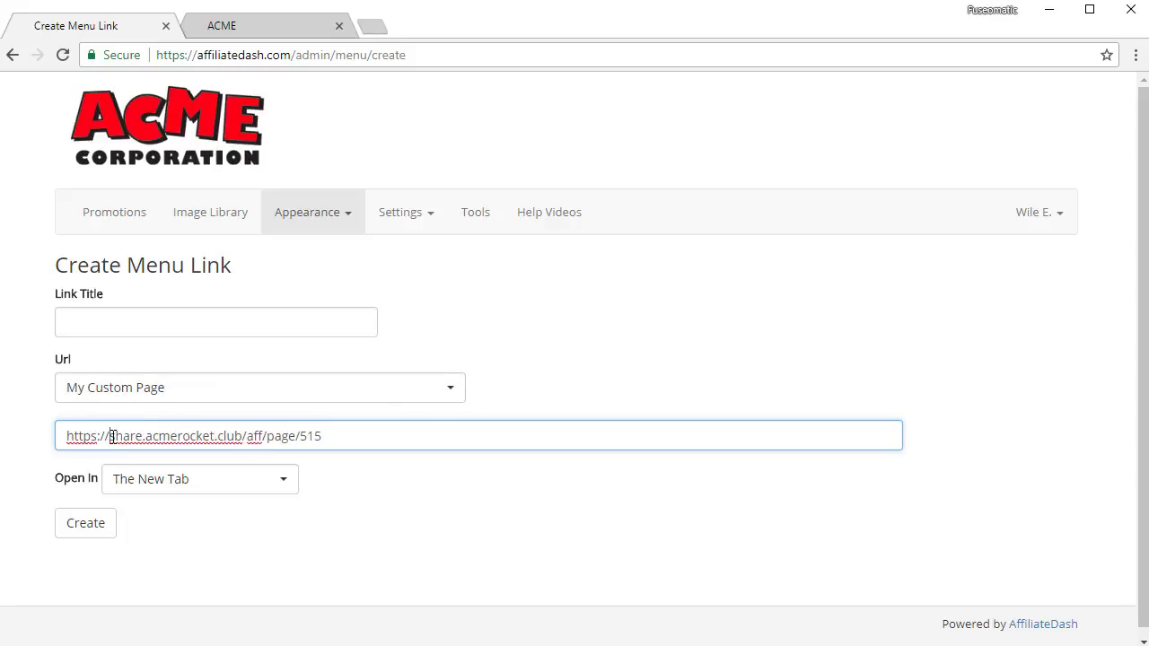
left_click_drag(109, 436, 246, 442)
left_click(94, 436)
key("BackSpace")
key("BackSpace")
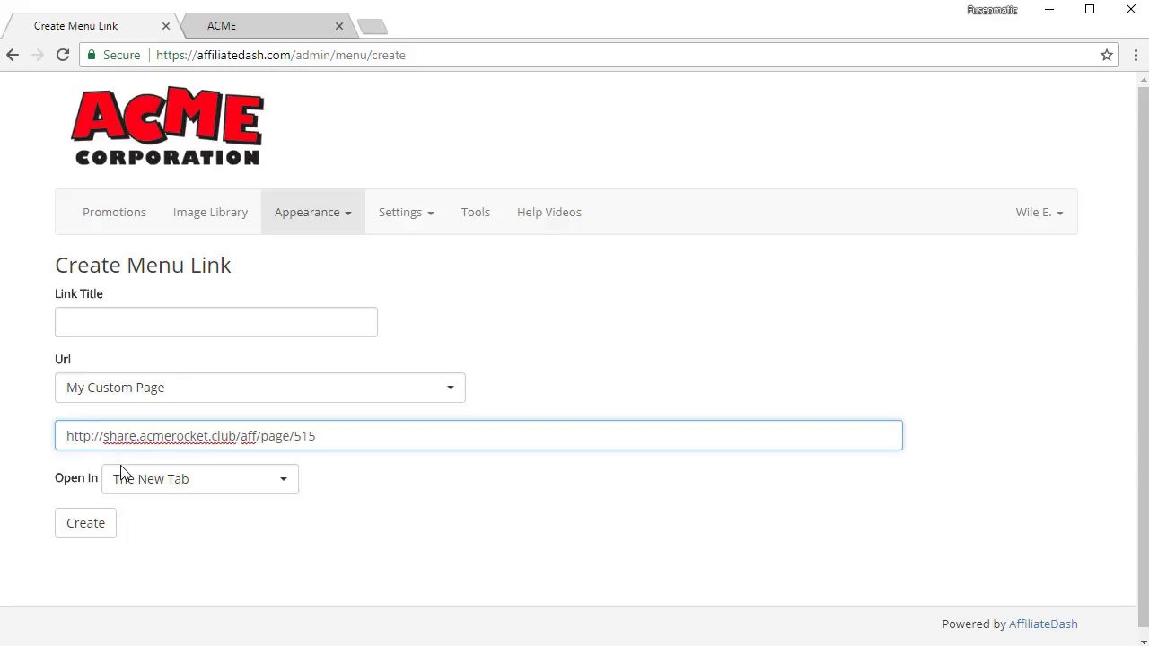
Step: Set the link to open in The Same Window, title it "My Custom Page" and create it
left_click(225, 493)
left_click(219, 539)
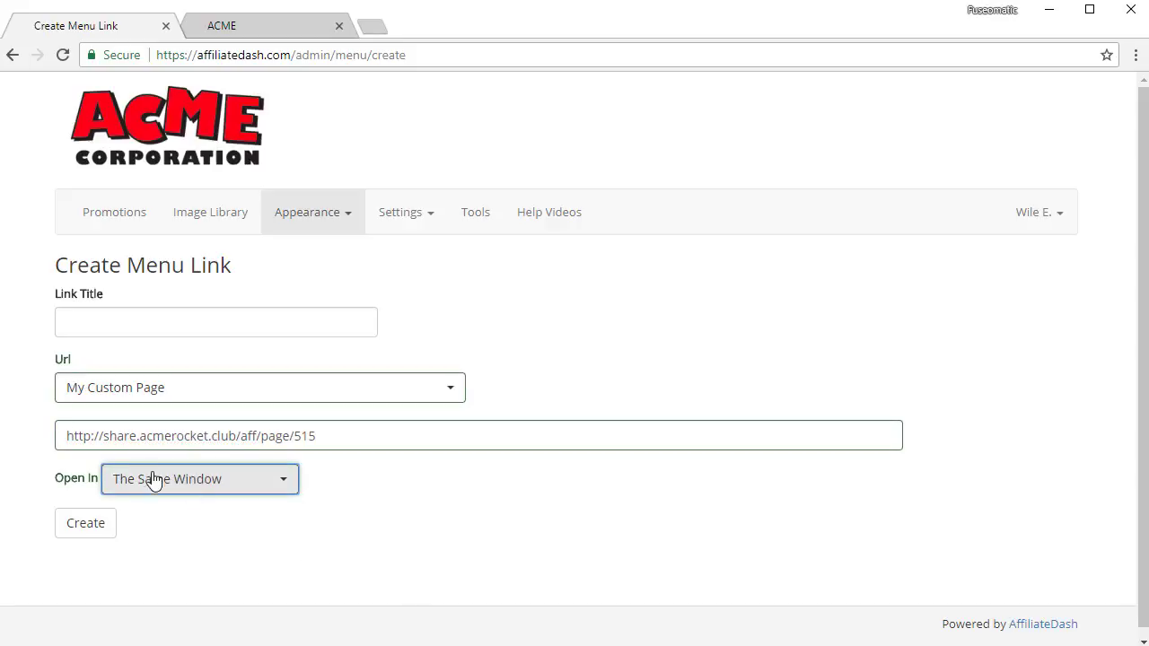
left_click(85, 325)
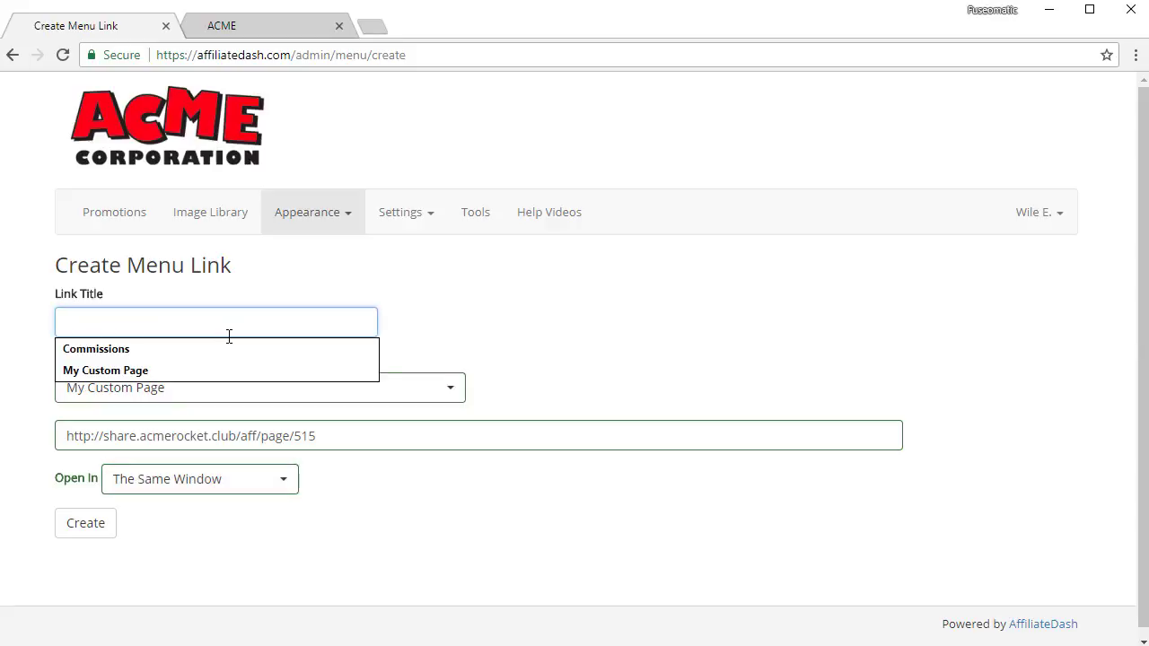
left_click(134, 370)
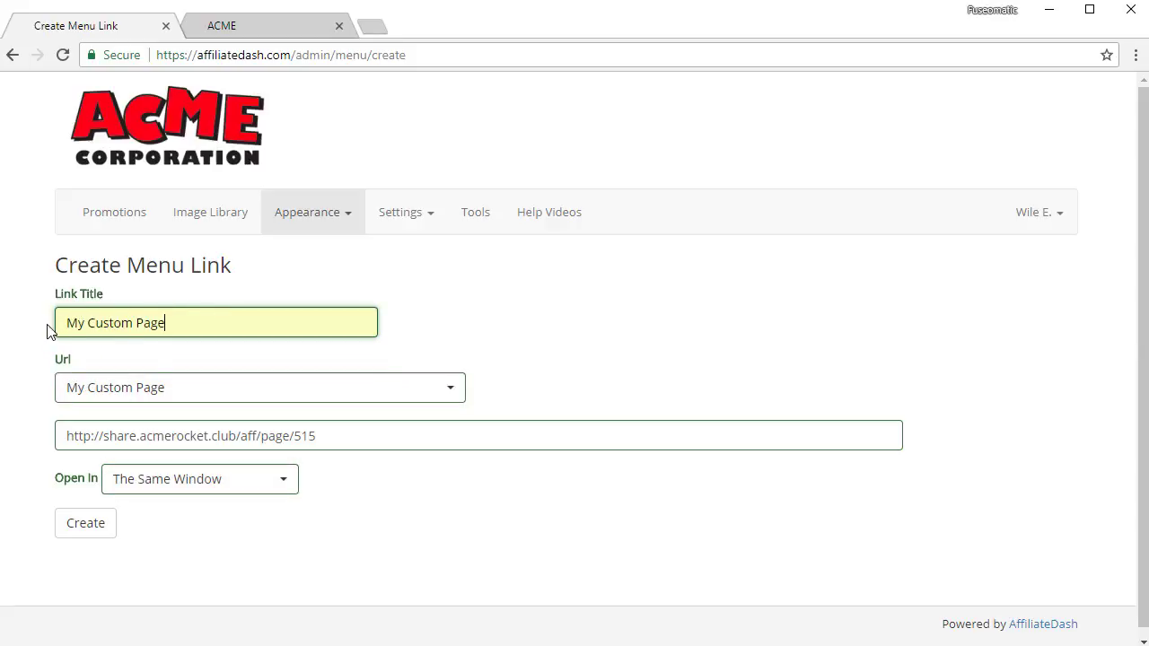
left_click_drag(167, 323, 61, 323)
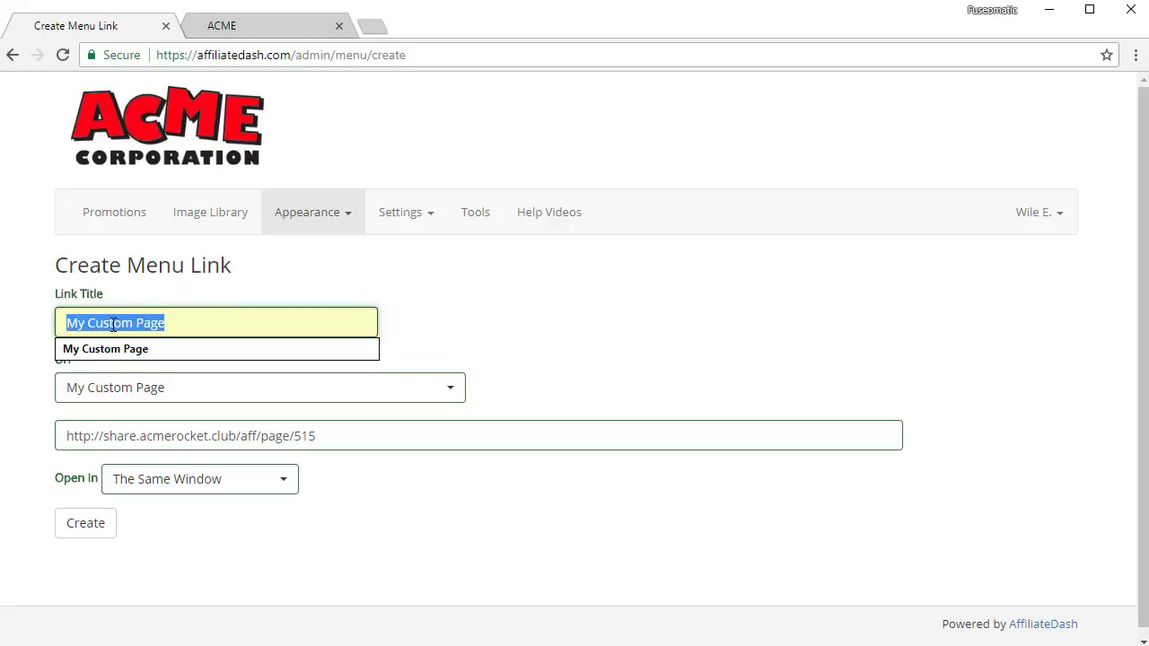
left_click(100, 533)
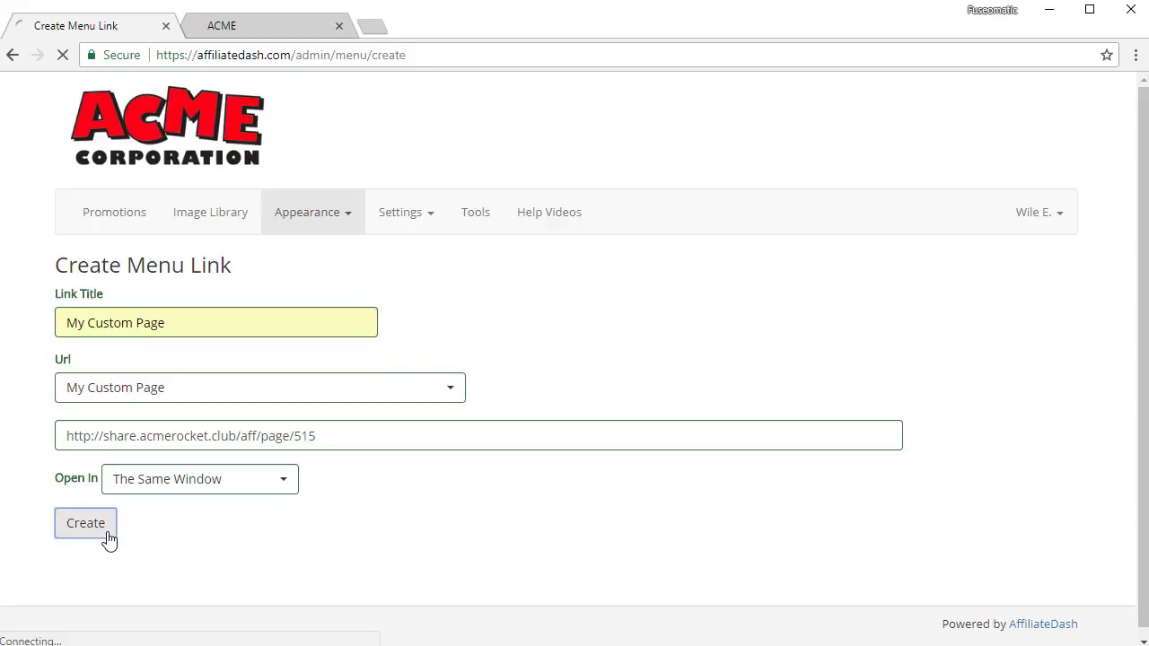
Step: Reload the affiliate portal and test the My Custom Page menu link
left_click(293, 21)
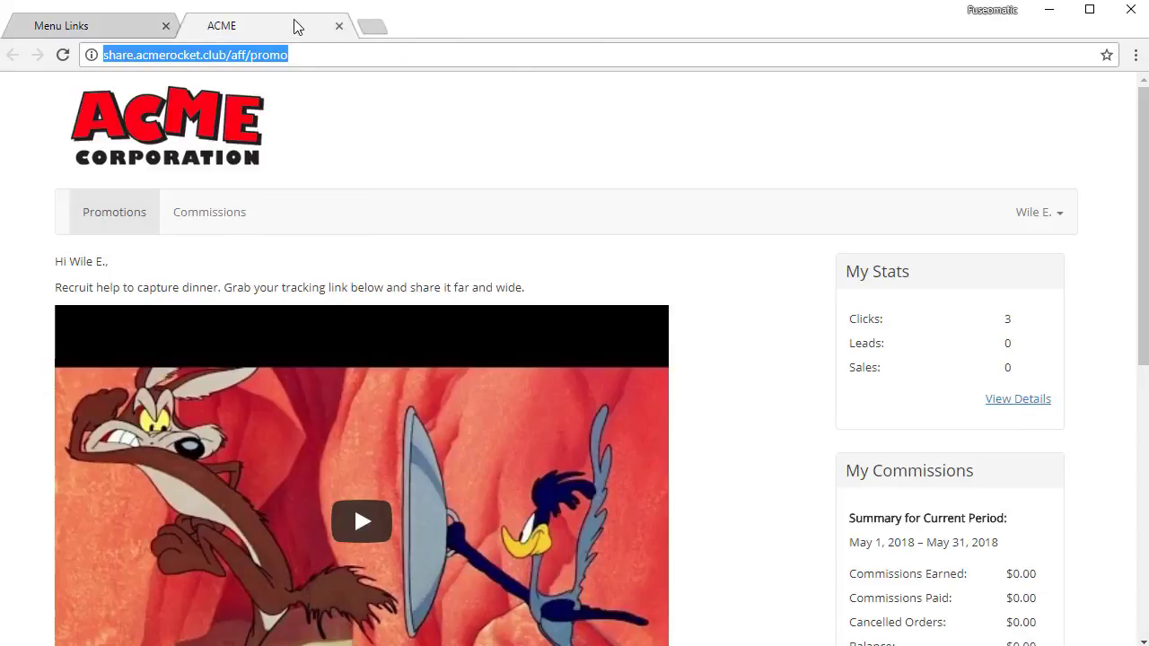
left_click(63, 54)
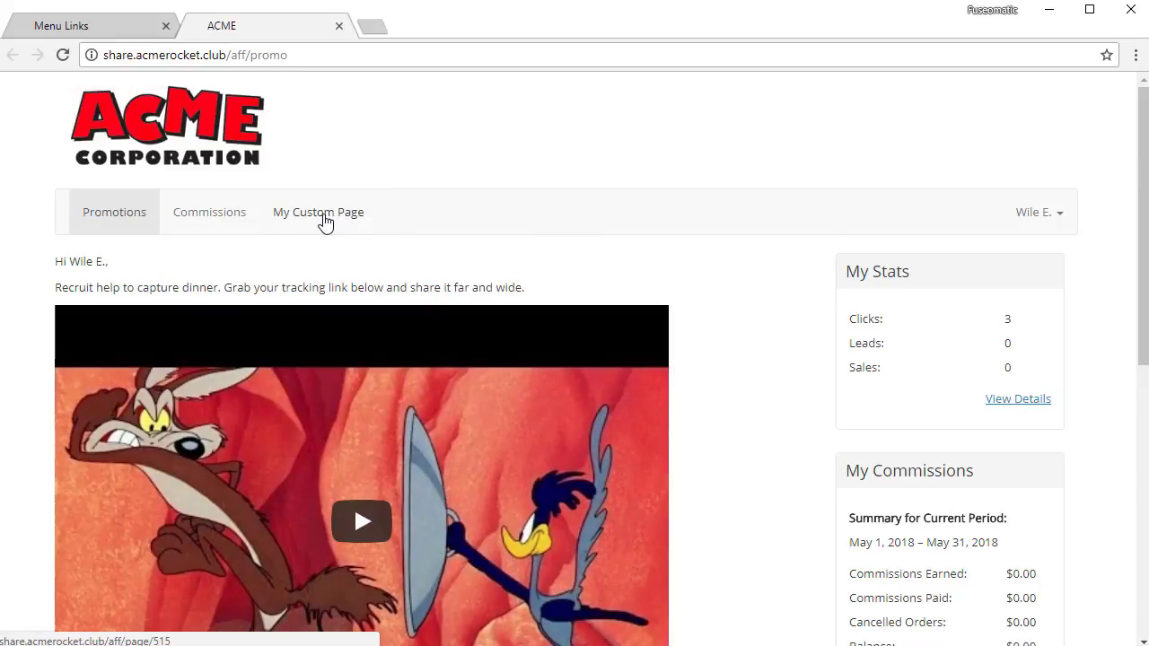
left_click(325, 217)
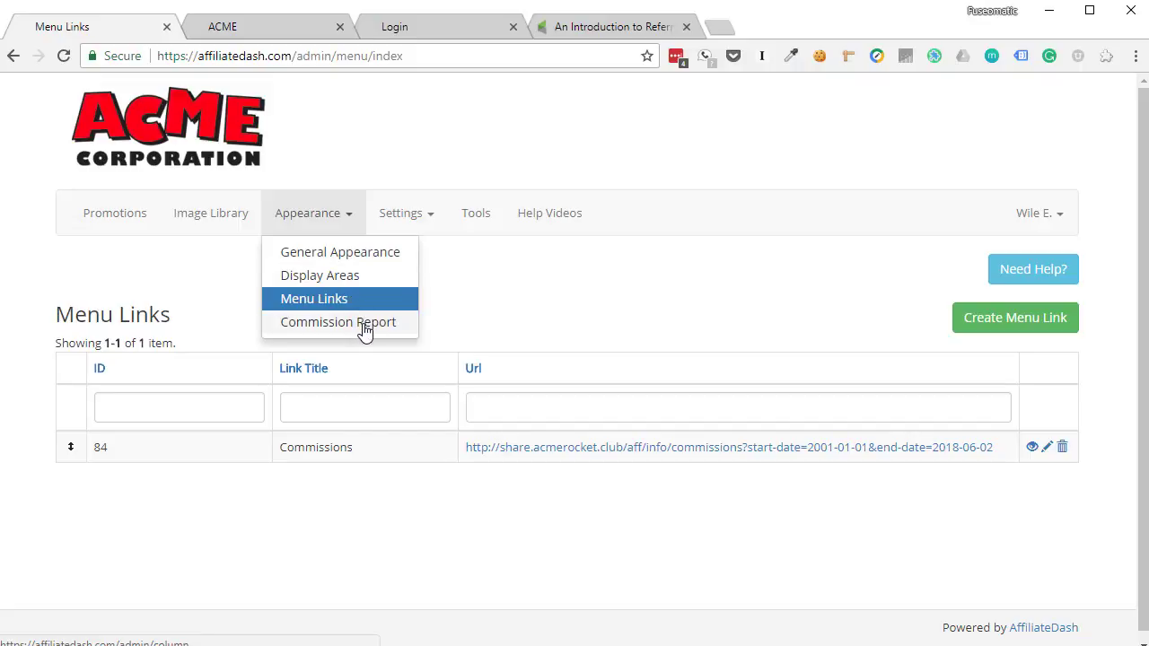
Step: Open the admin site's Commission Report settings and compare them with the Commissions Earned table in the affiliate portal
left_click(364, 325)
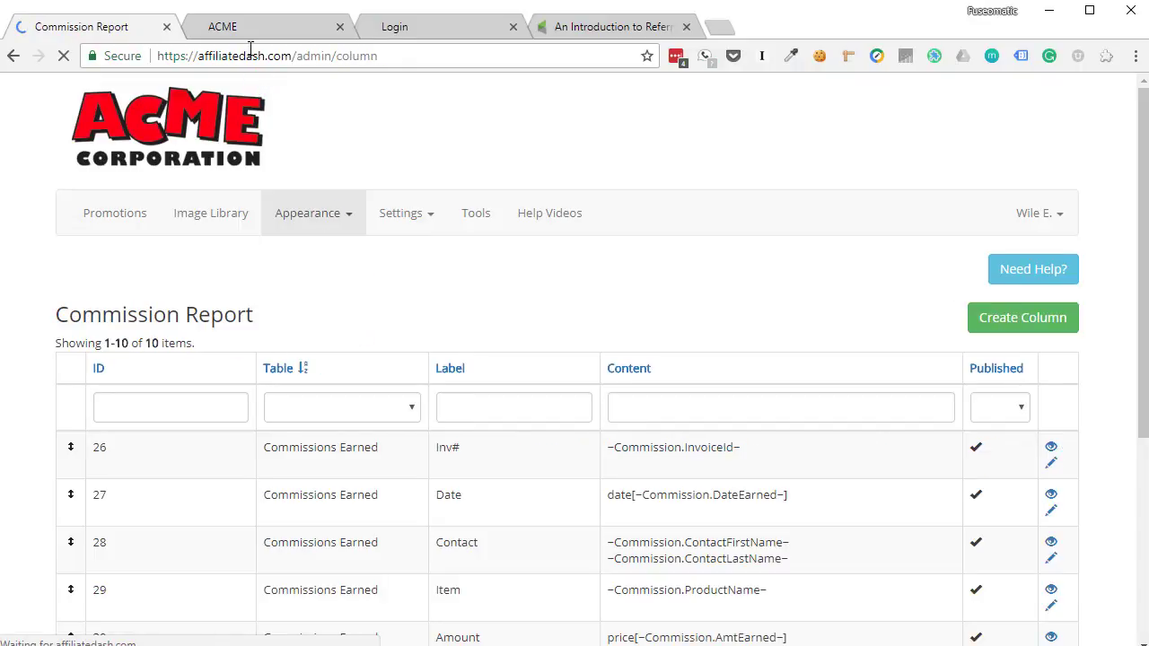
left_click(278, 27)
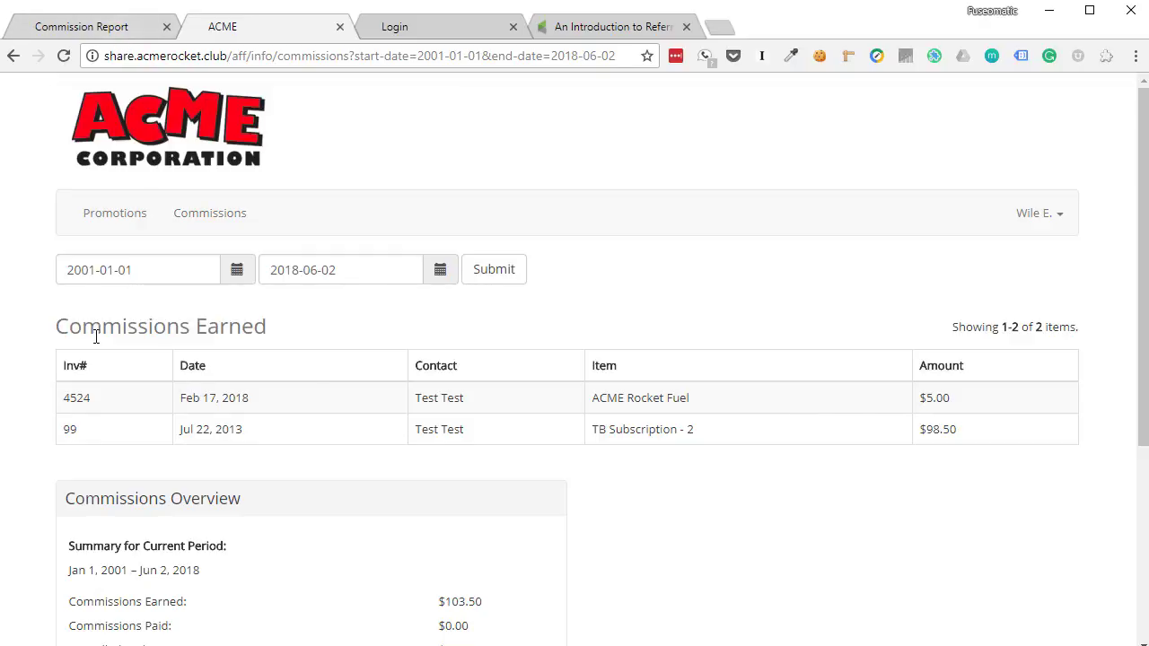
left_click(99, 34)
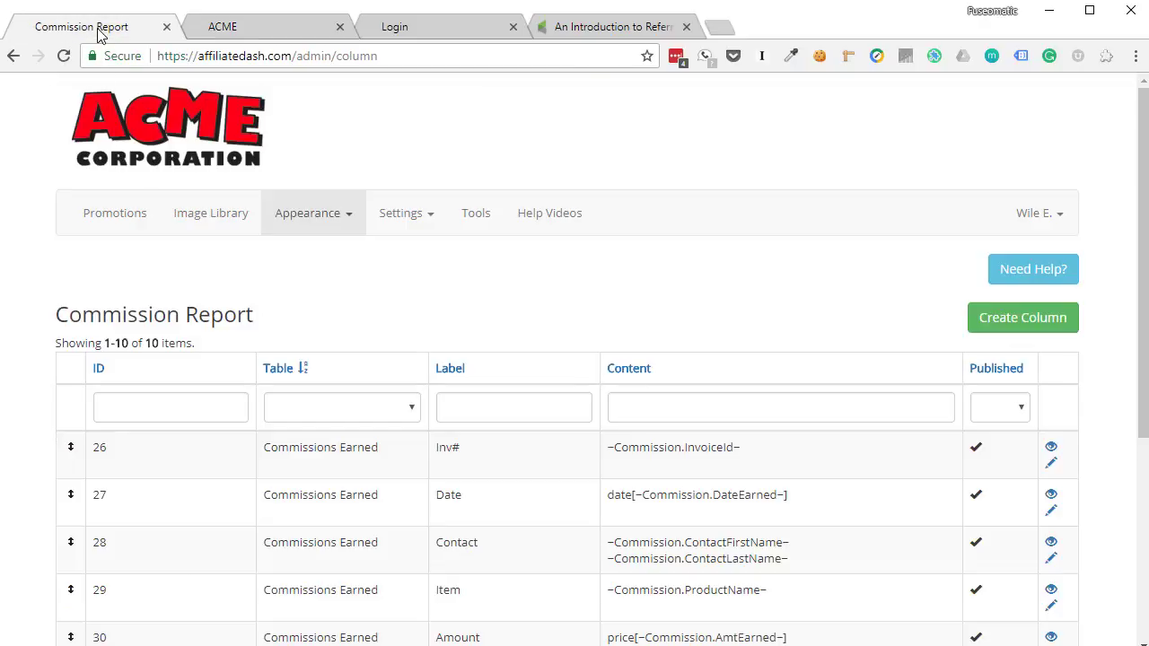
Step: Examine the commission report's column order, and review the table choices and merge fields available for creating a new column
scroll(329, 356, "down", 3)
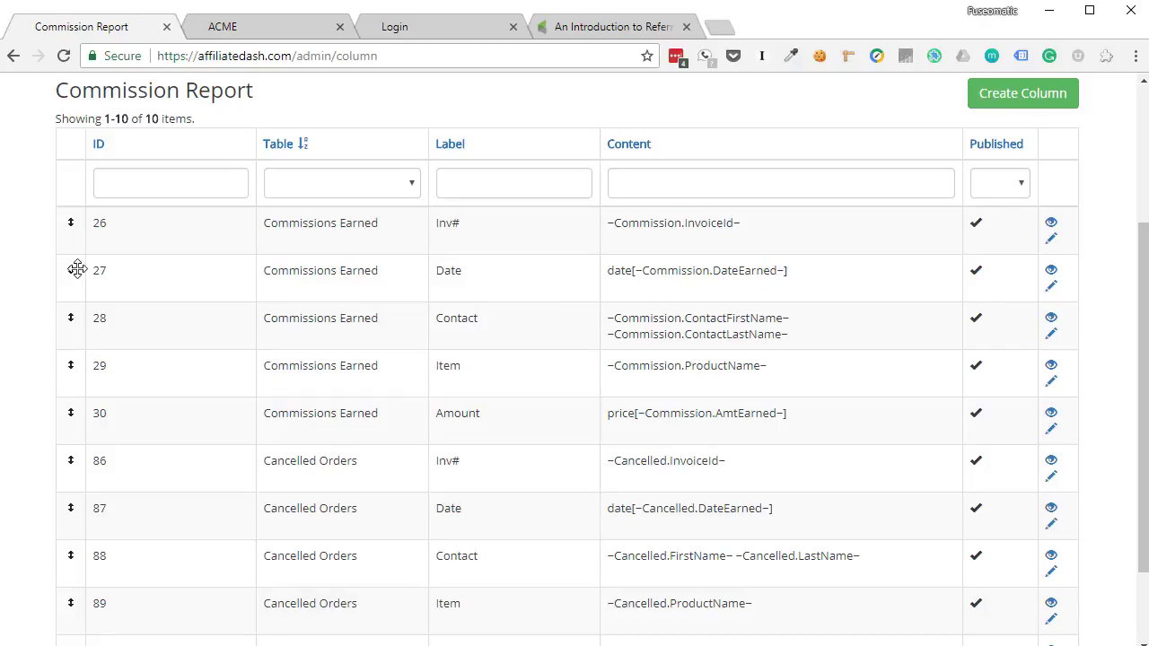
mouse_move(78, 264)
left_mouse_down()
mouse_move(74, 212)
mouse_move(82, 264)
mouse_move(92, 264)
left_mouse_up()
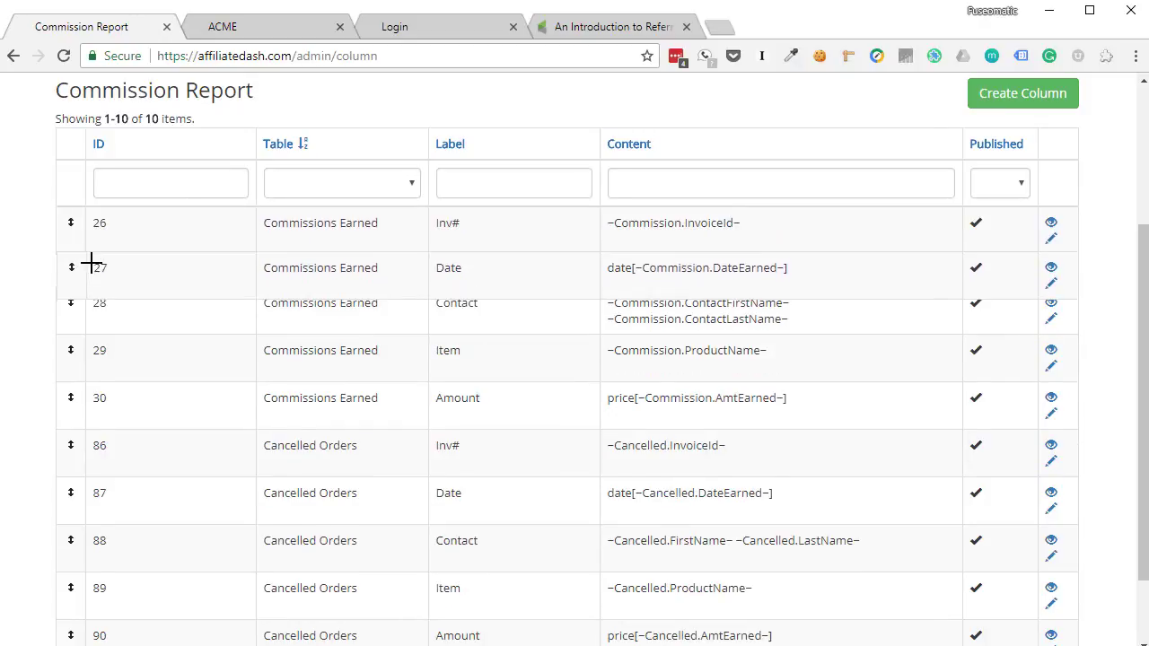
left_click(1033, 104)
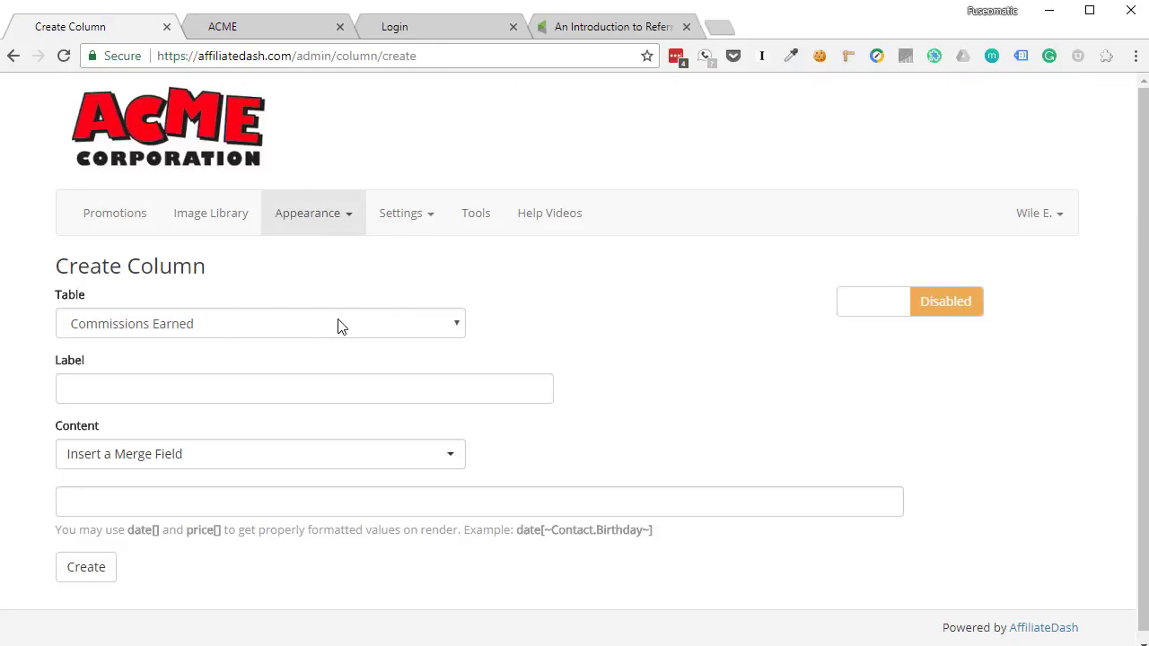
left_click(403, 324)
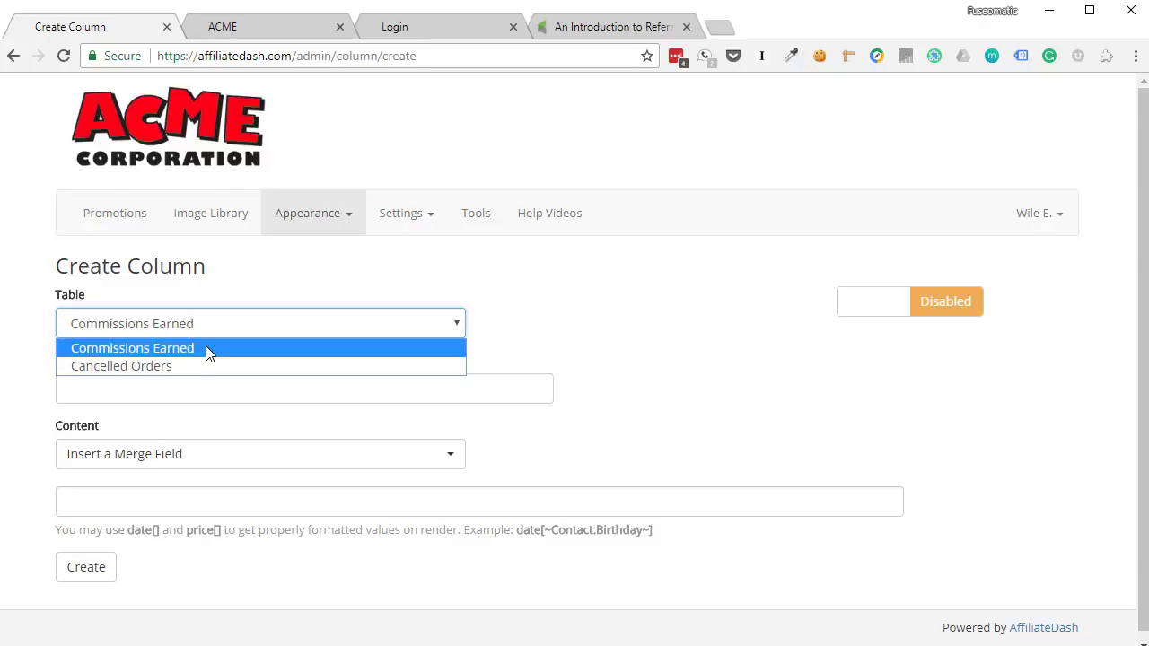
left_click(383, 293)
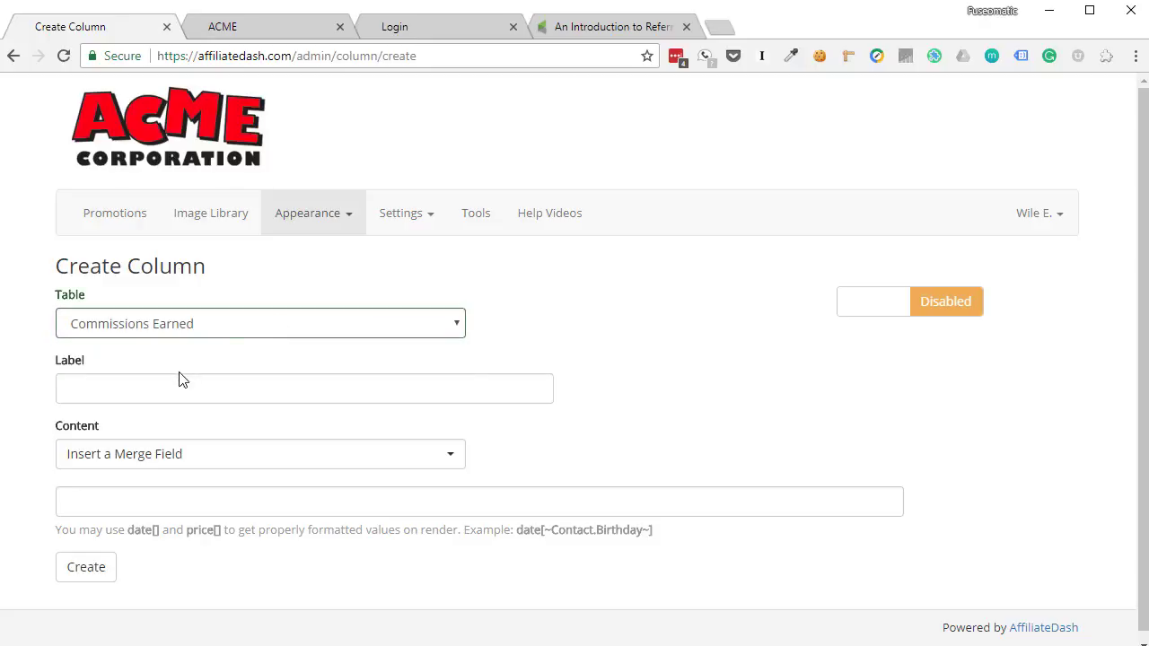
left_click(231, 459)
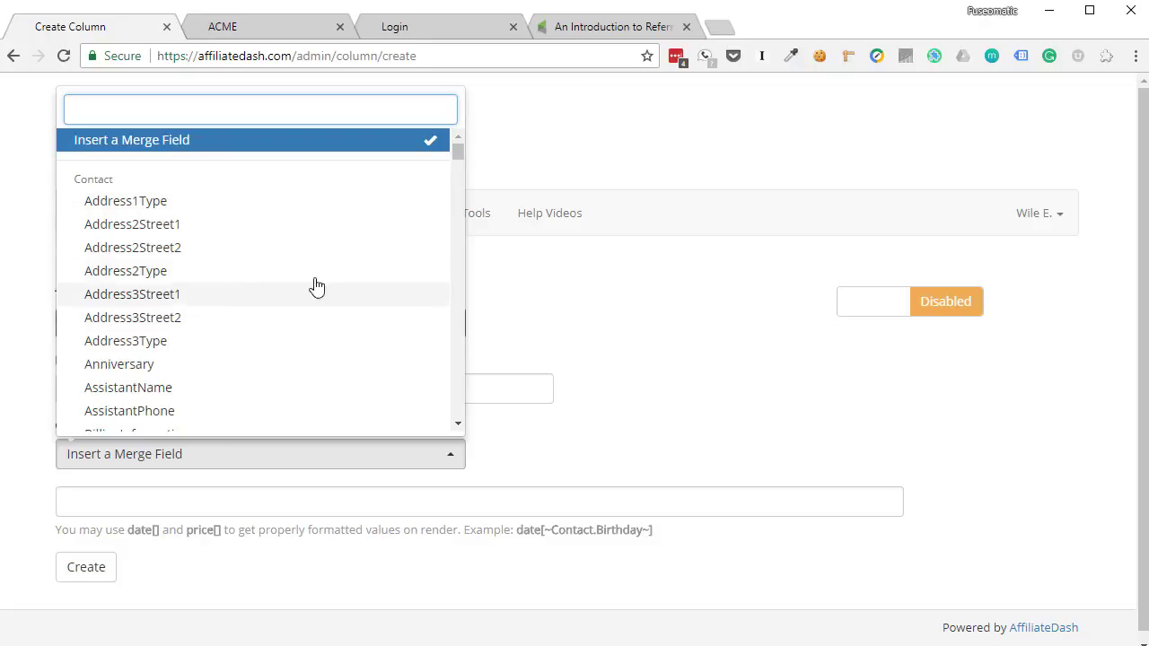
mouse_move(459, 154)
left_mouse_down()
mouse_move(456, 300)
mouse_move(473, 358)
mouse_move(459, 362)
mouse_move(458, 415)
mouse_move(462, 144)
left_mouse_up()
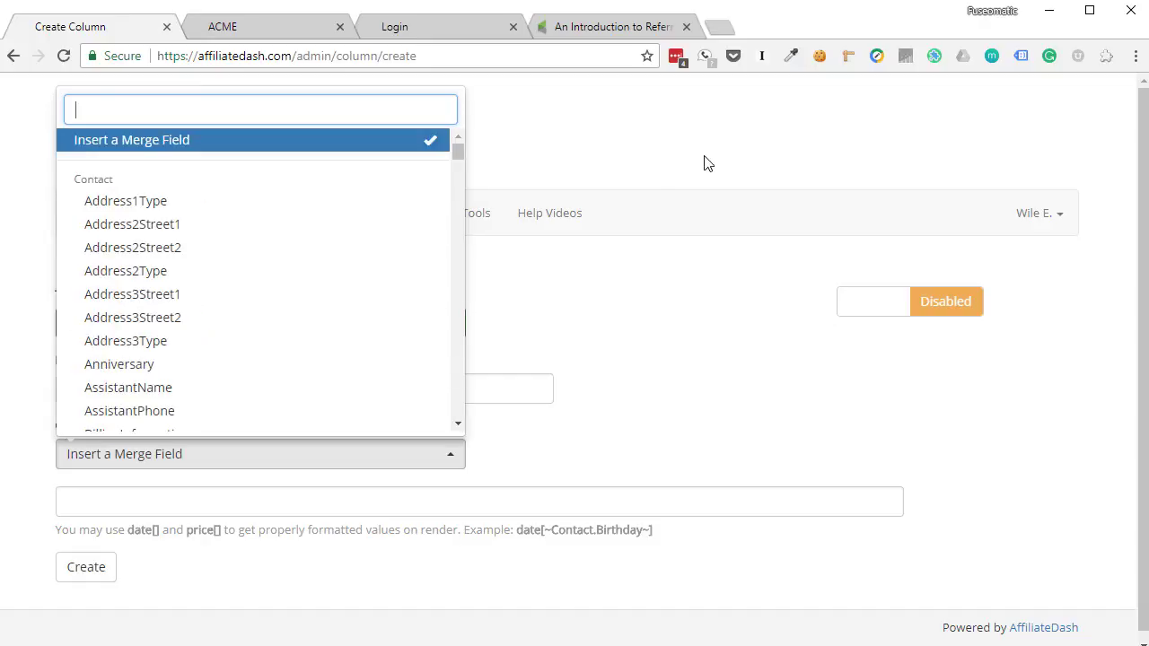
left_click(715, 158)
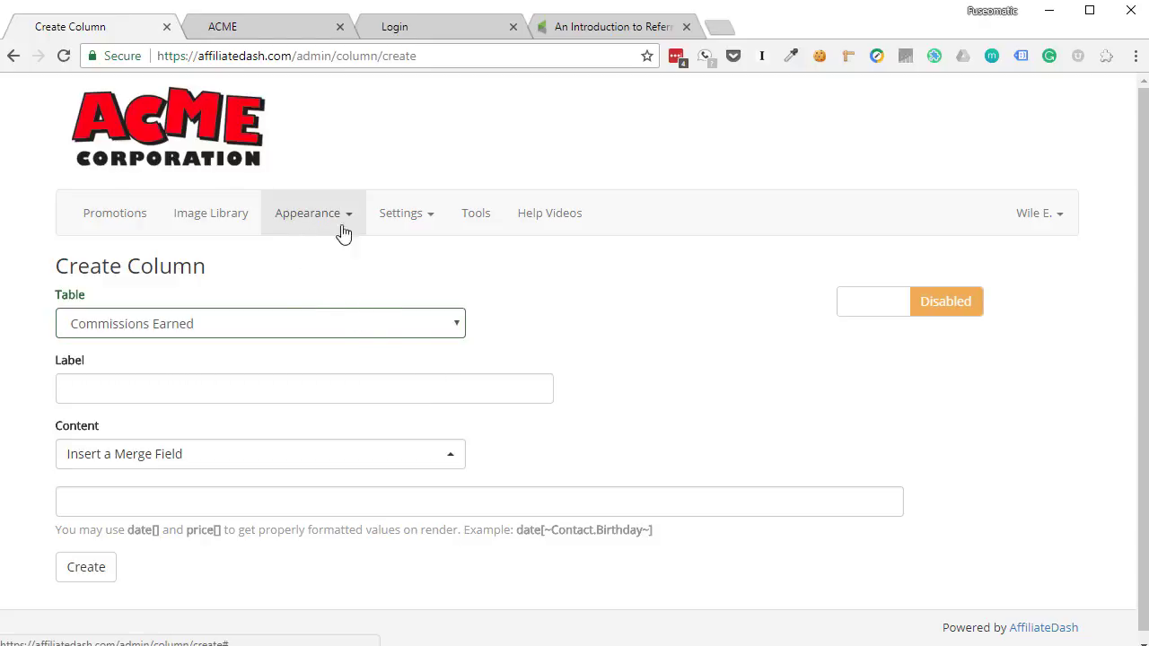
Step: Open the admin Reports settings and examine the My Commissions summary and totals on the affiliate portal's Promotions page
left_click(424, 220)
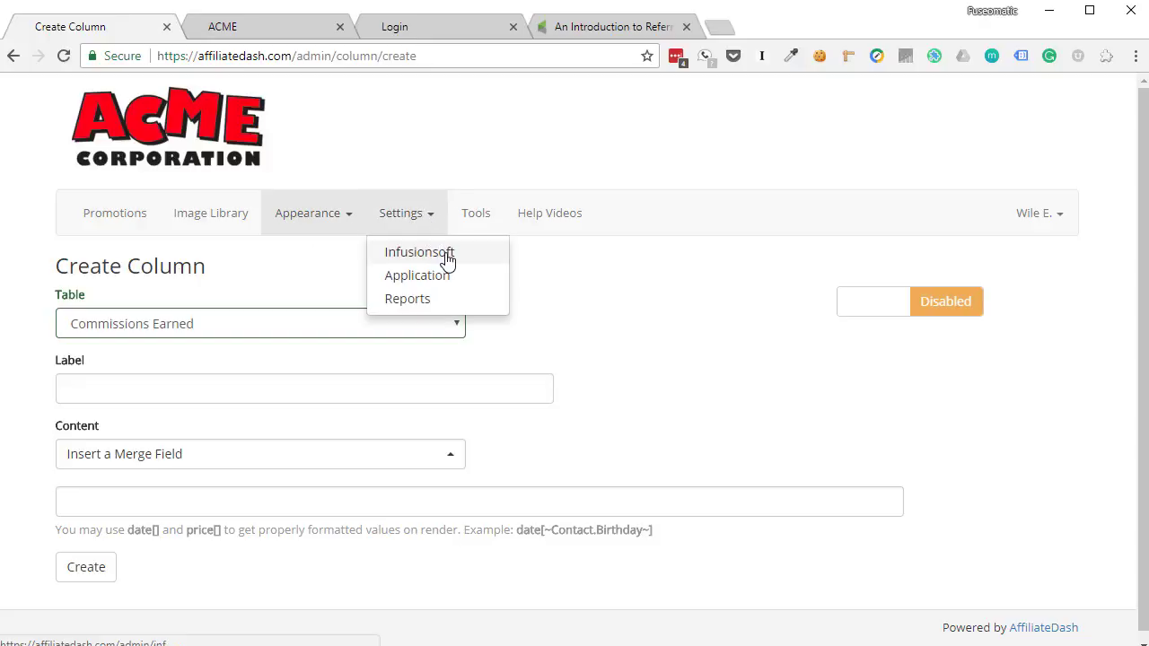
left_click(443, 305)
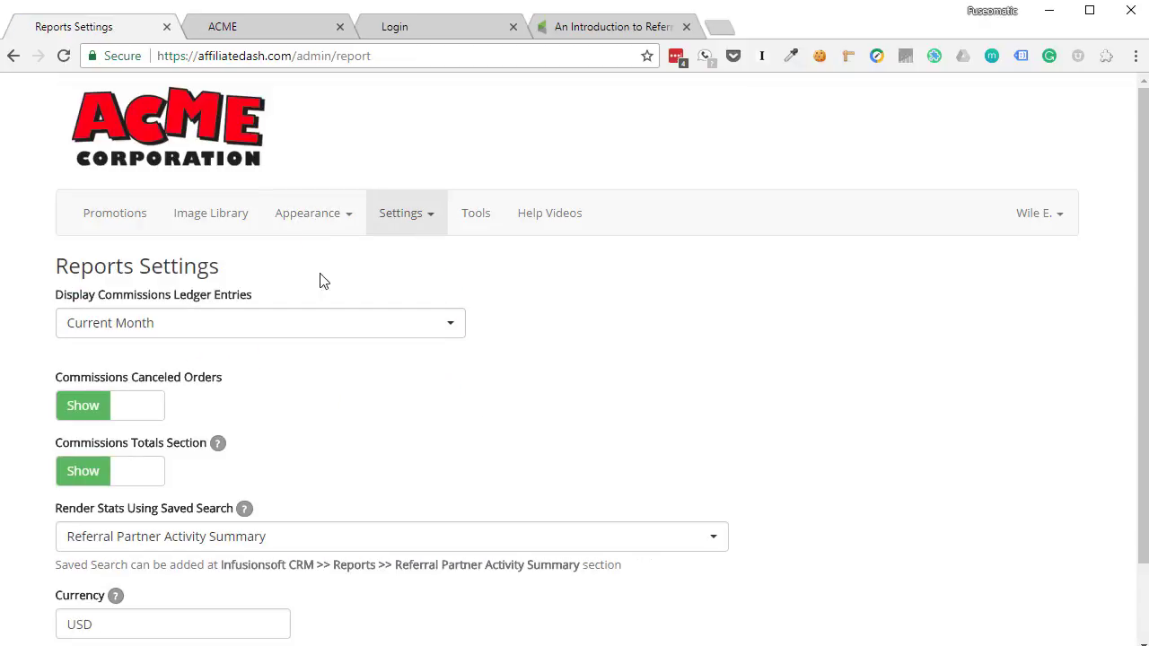
left_click(270, 27)
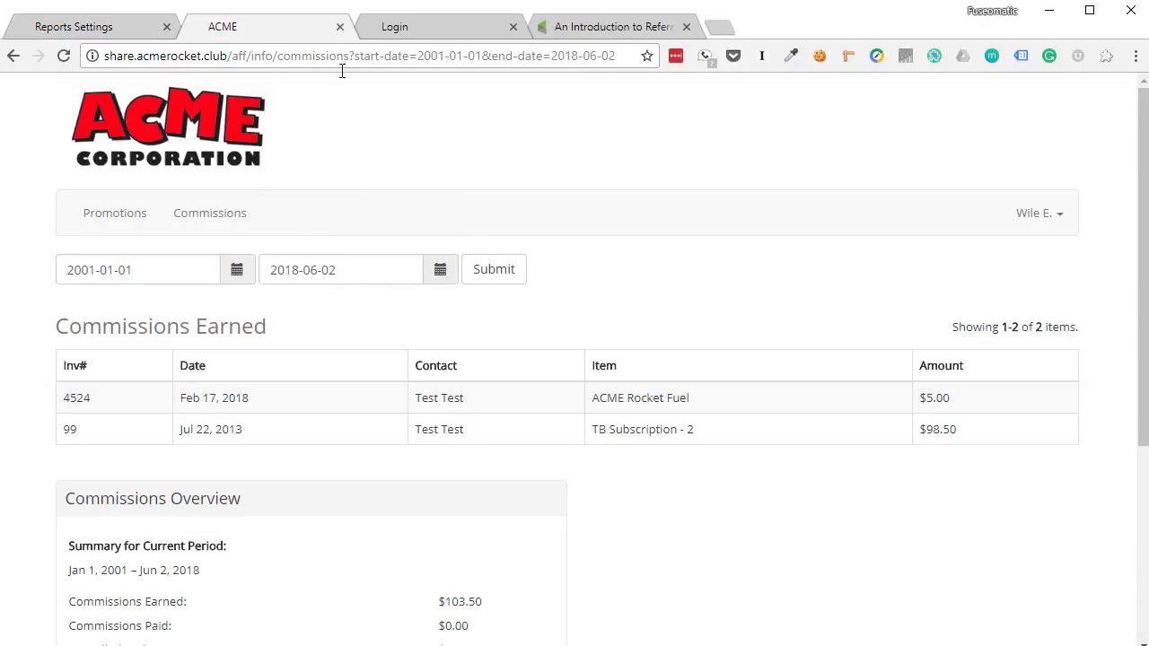
left_click(131, 215)
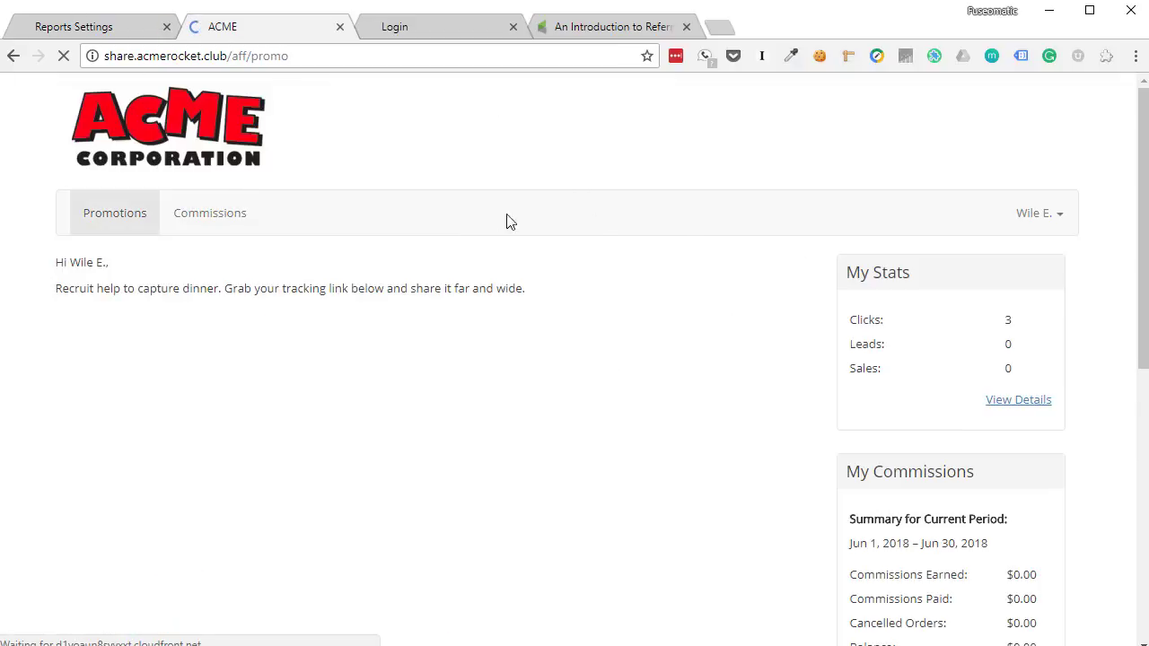
scroll(902, 482, "down", 3)
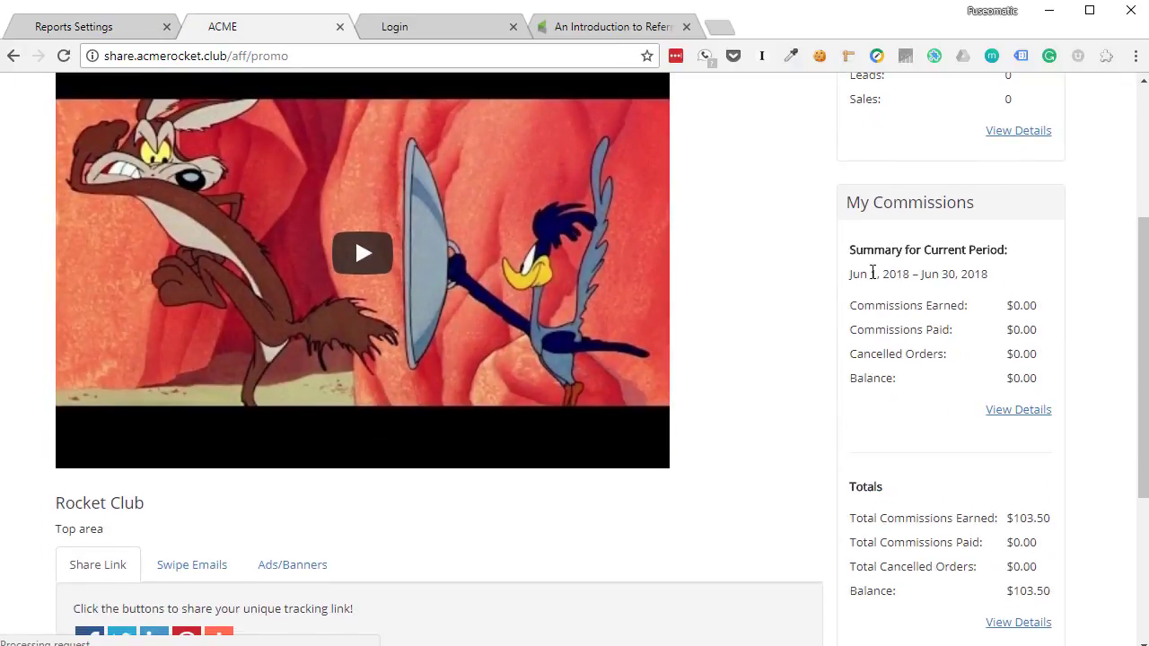
left_click_drag(864, 251, 1033, 331)
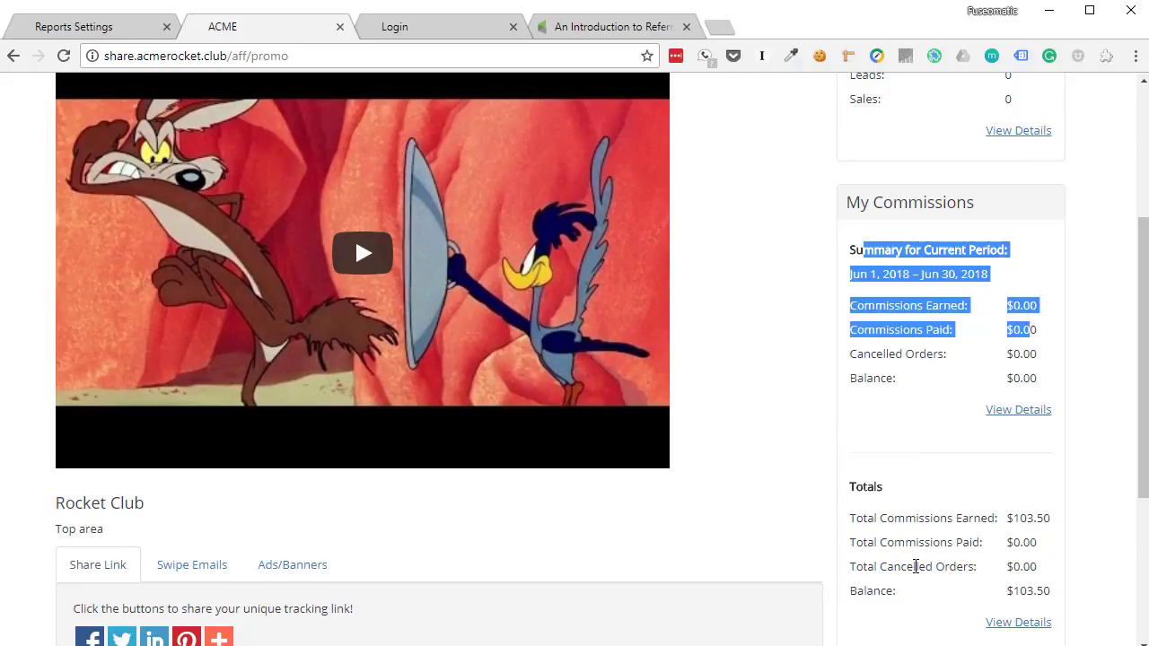
left_click(897, 274)
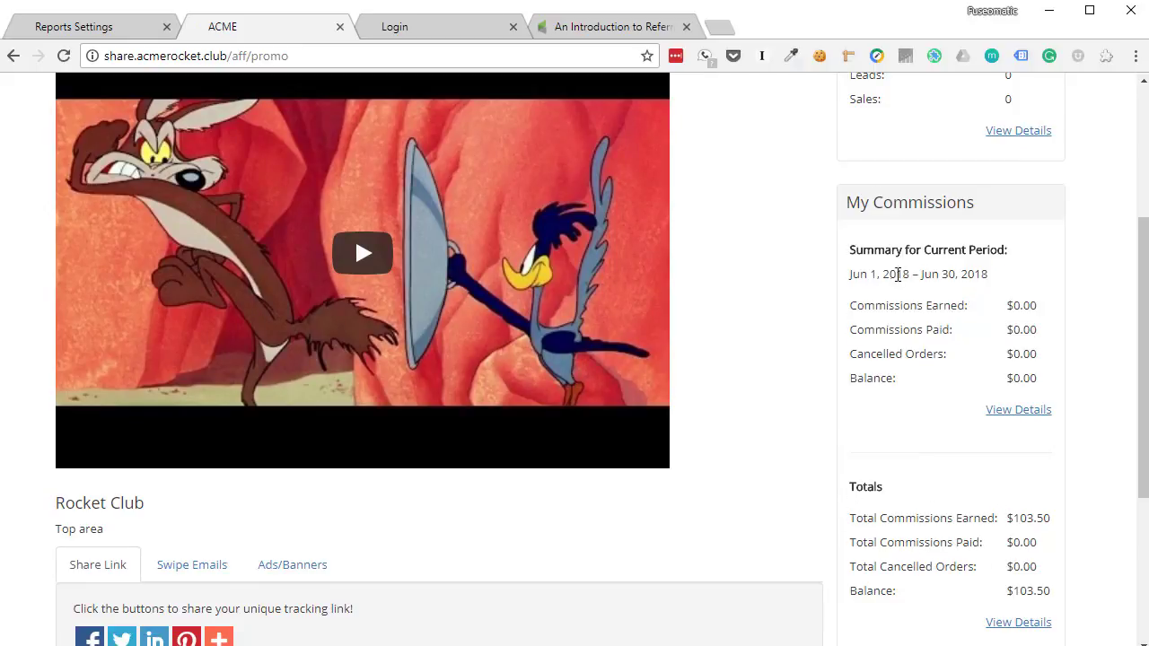
Step: Set the Commissions Totals Section to Hide in the admin Reports settings, save, and reload the affiliate portal to check it
left_click(122, 36)
scroll(602, 425, "down", 2)
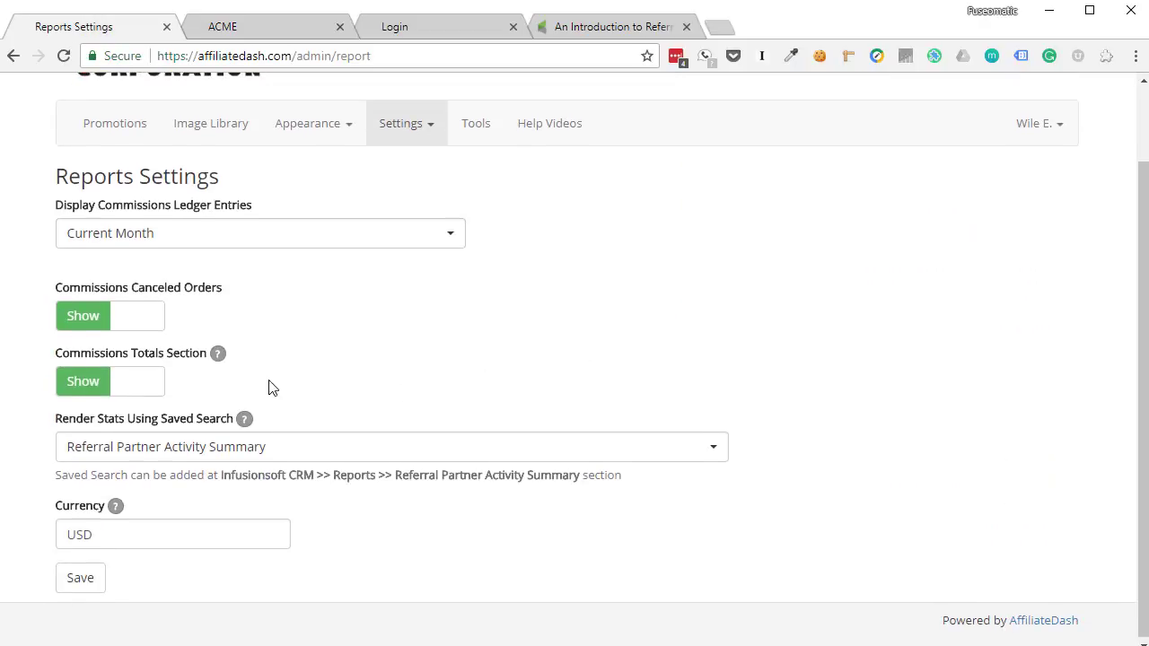
left_click(139, 392)
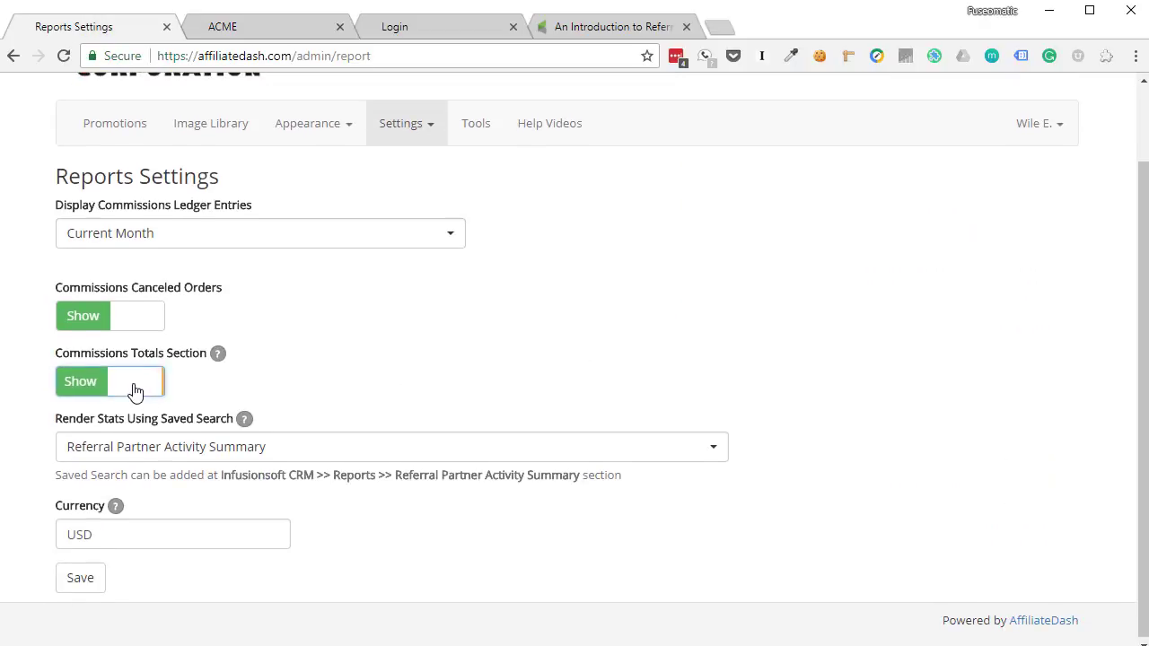
left_click(80, 577)
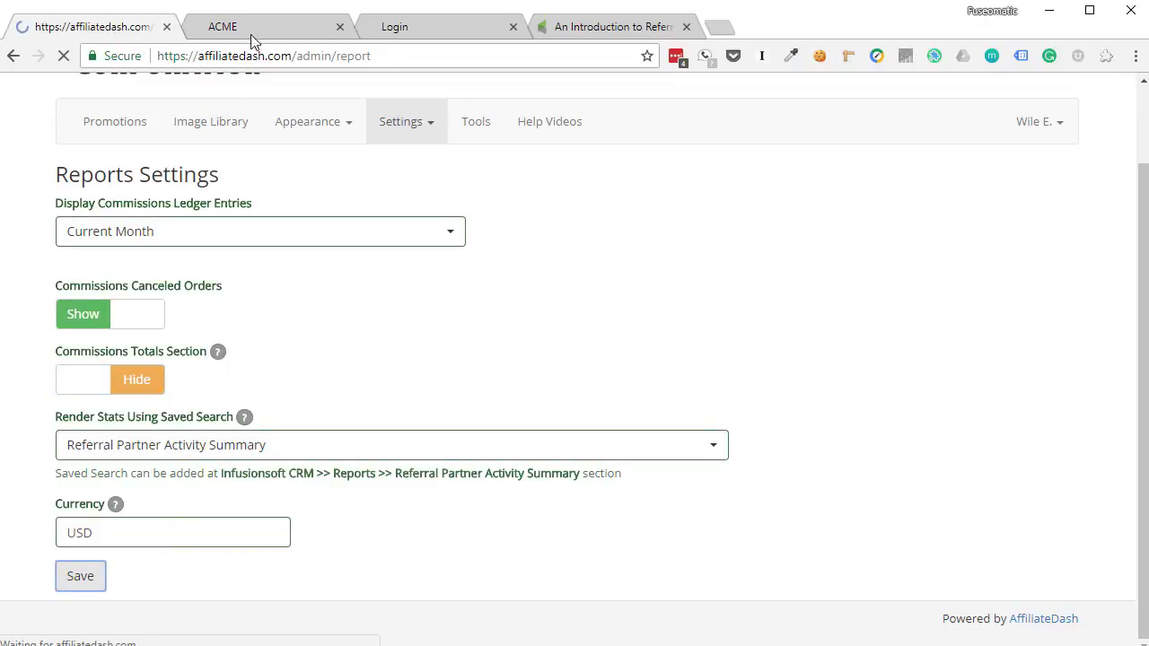
left_click(257, 27)
left_click(64, 56)
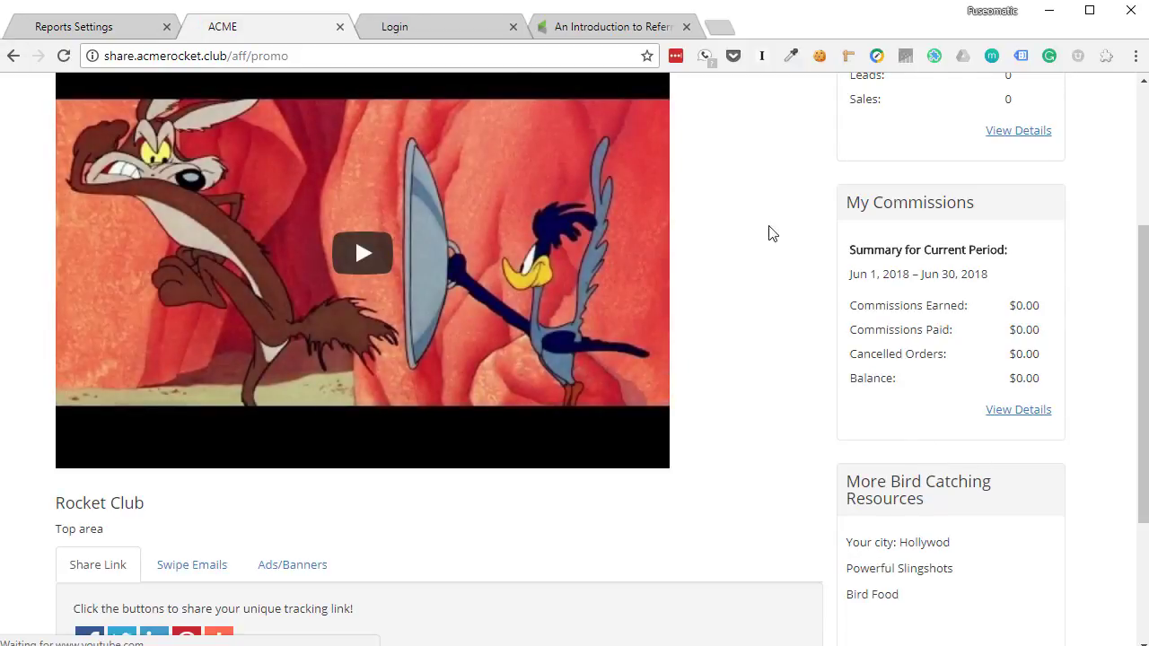
Step: In the admin Reports settings, display commissions ledger entries for Last Month, set the Commissions Totals Section to Show, and save
left_click(106, 32)
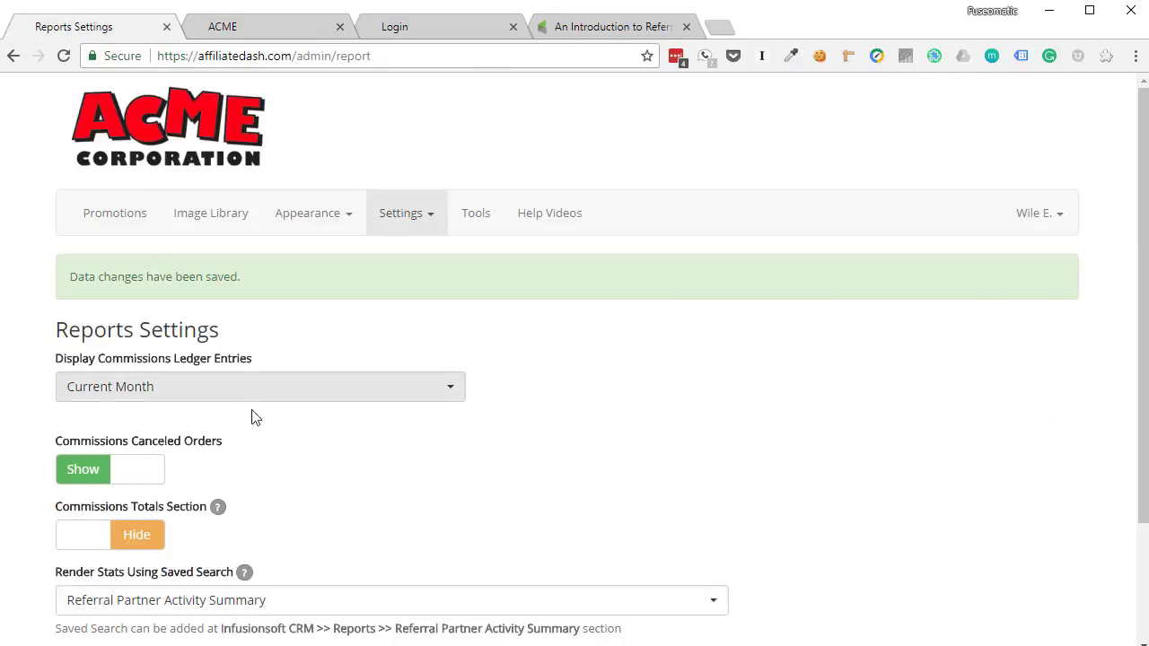
left_click(287, 398)
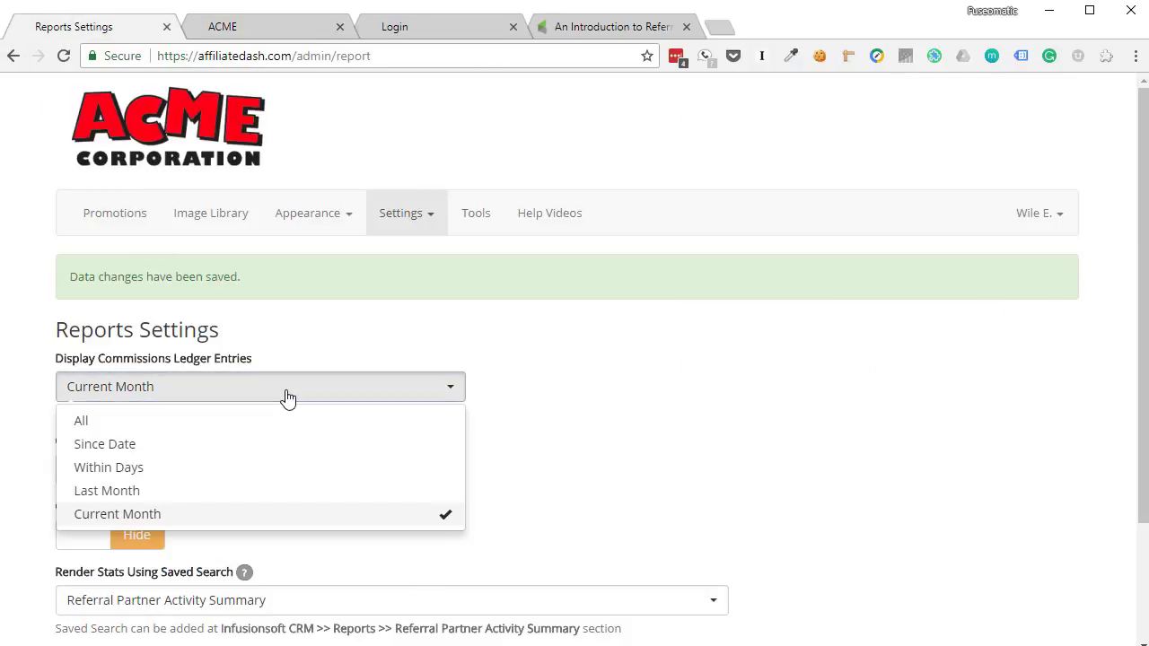
left_click(136, 429)
left_click(220, 397)
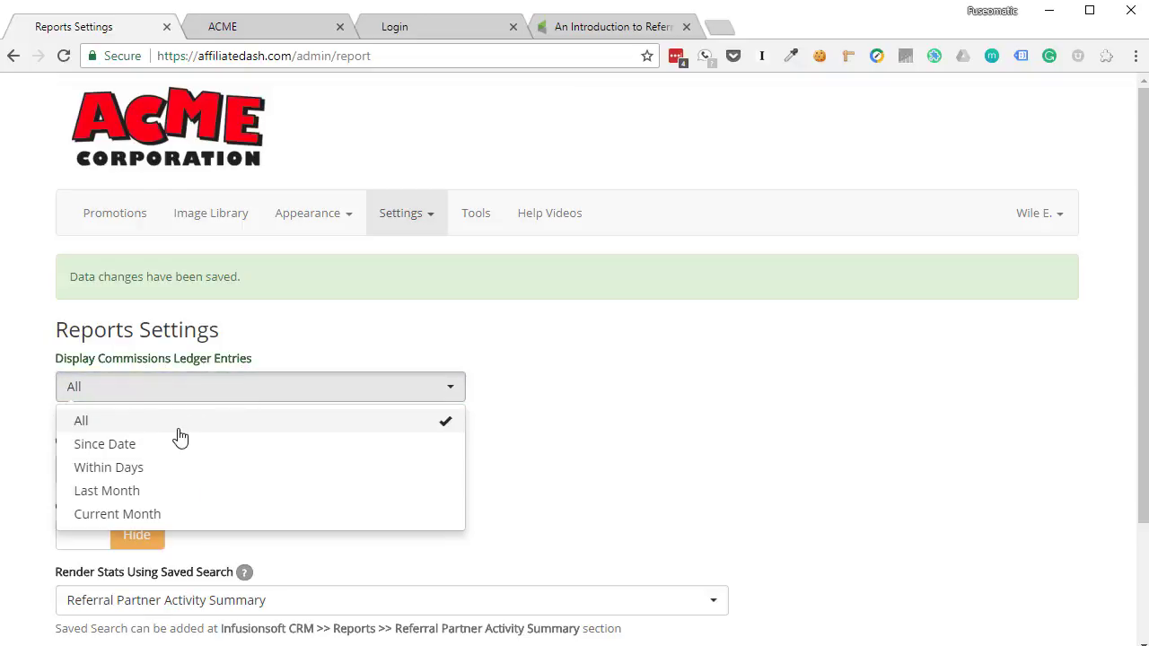
left_click(158, 495)
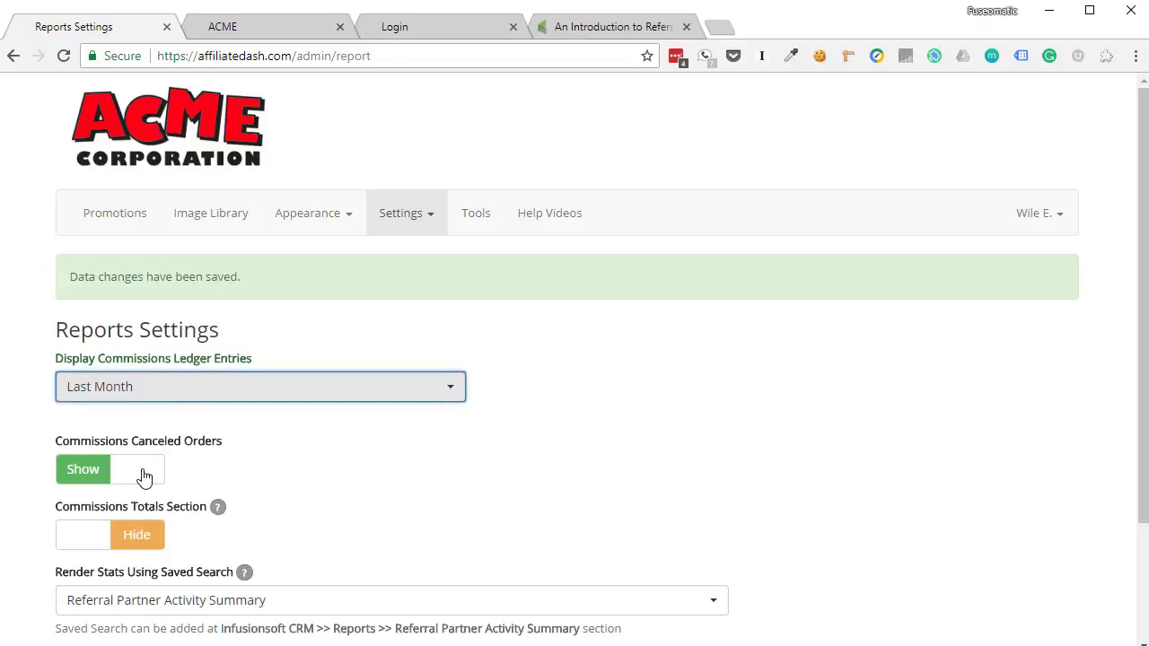
left_click(125, 543)
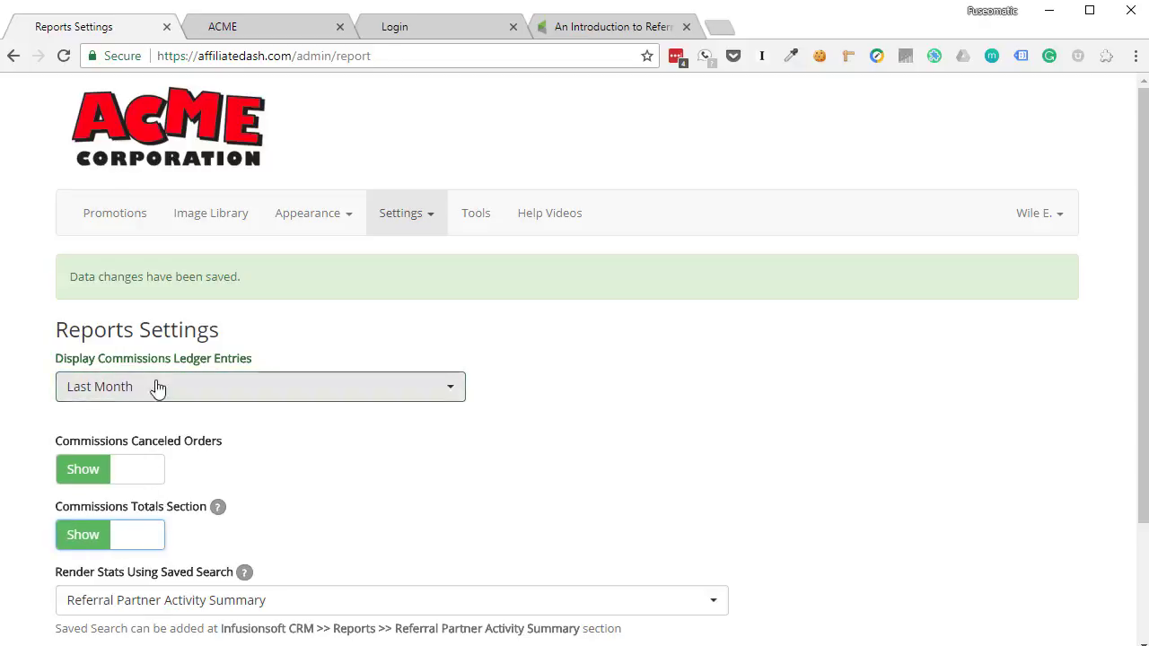
scroll(378, 458, "down", 2)
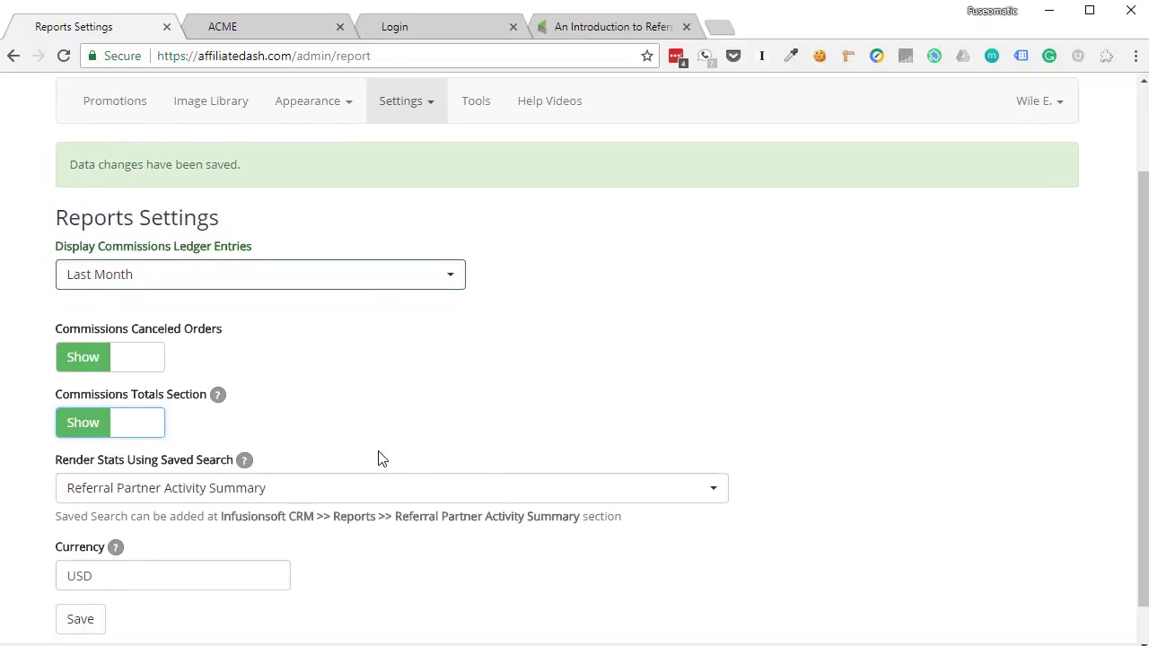
scroll(228, 545, "down", 1)
left_click(81, 577)
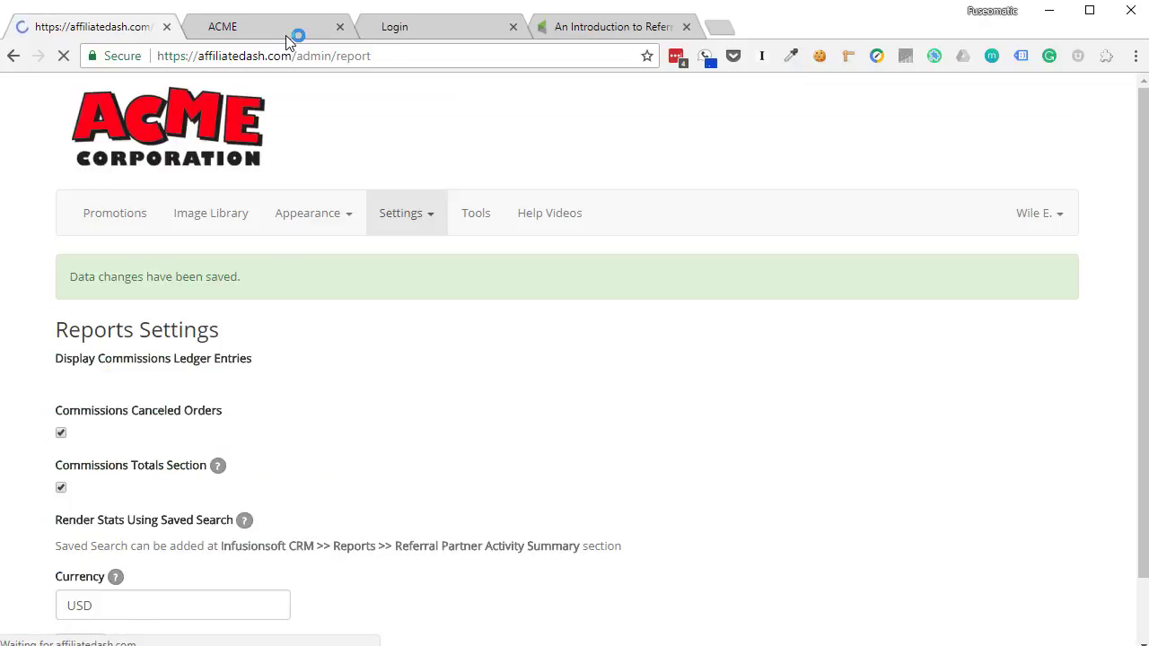
Step: Reload the affiliate portal's Promotions page and check the period and totals under My Commissions
left_click(296, 32)
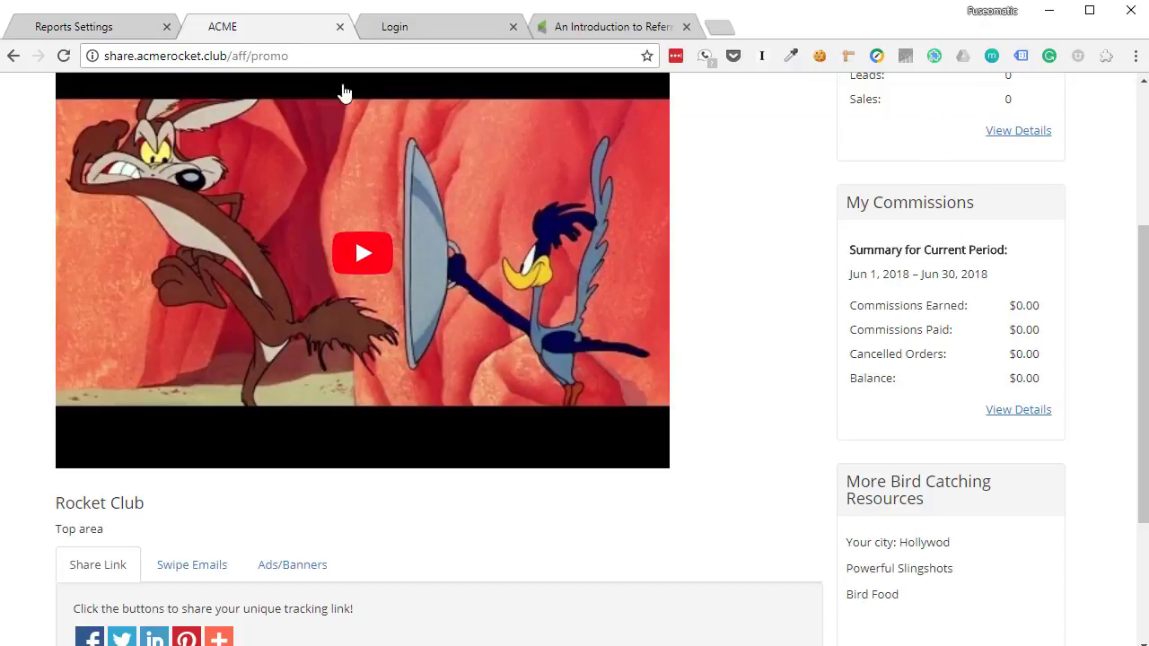
left_click(64, 57)
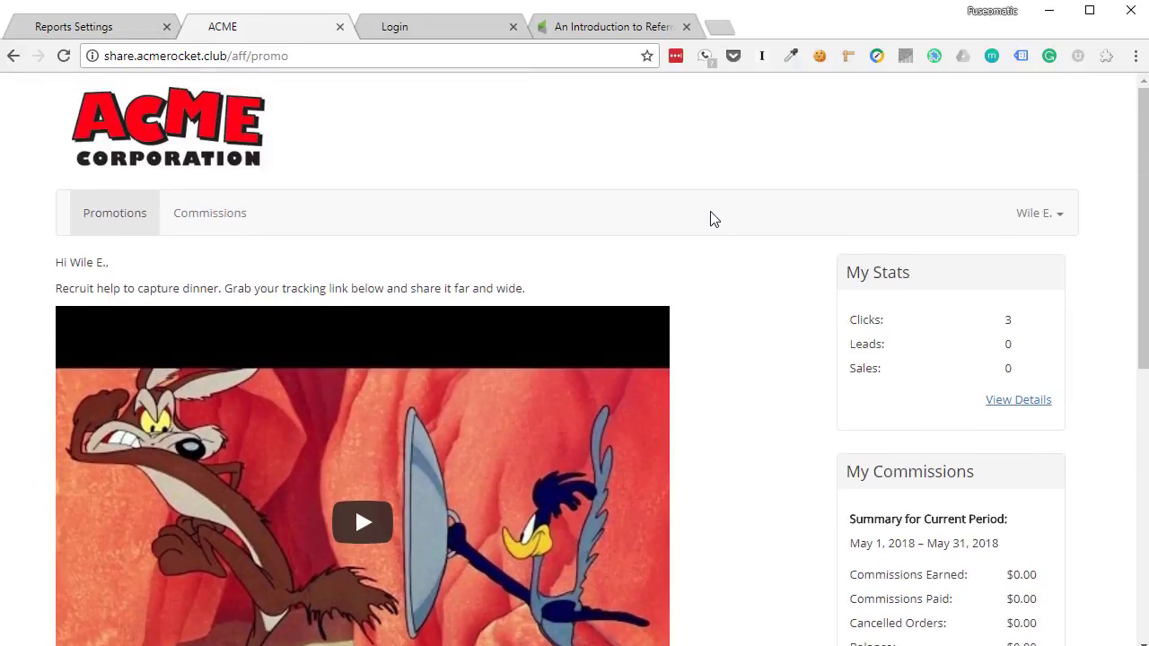
scroll(718, 234, "down", 2)
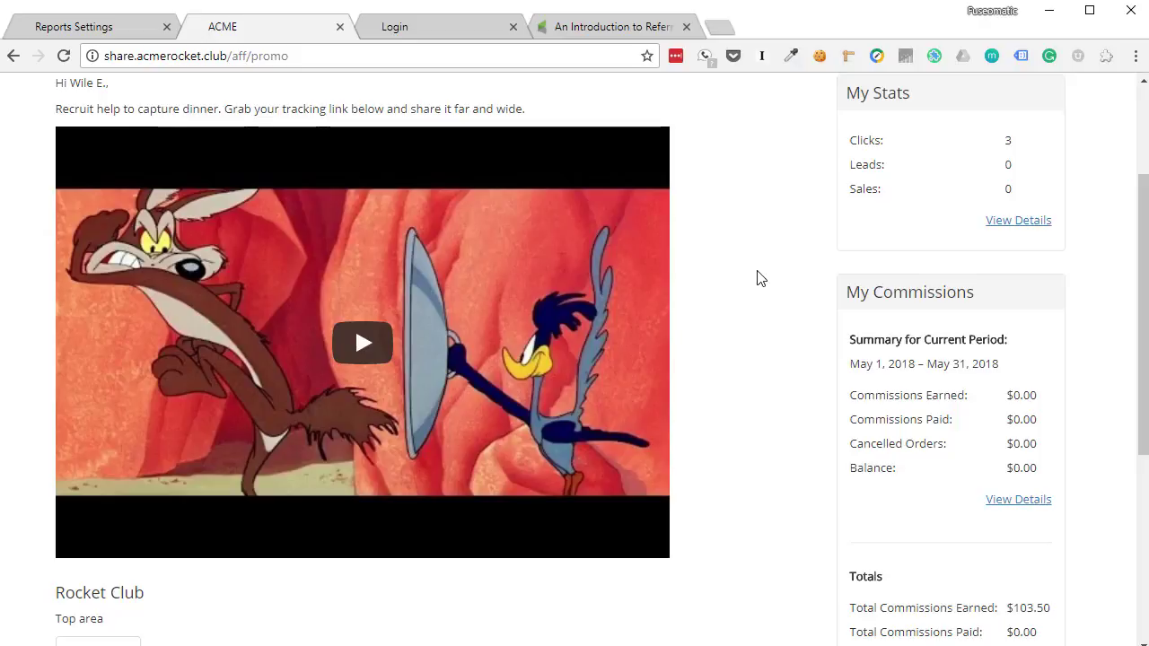
scroll(925, 377, "down", 3)
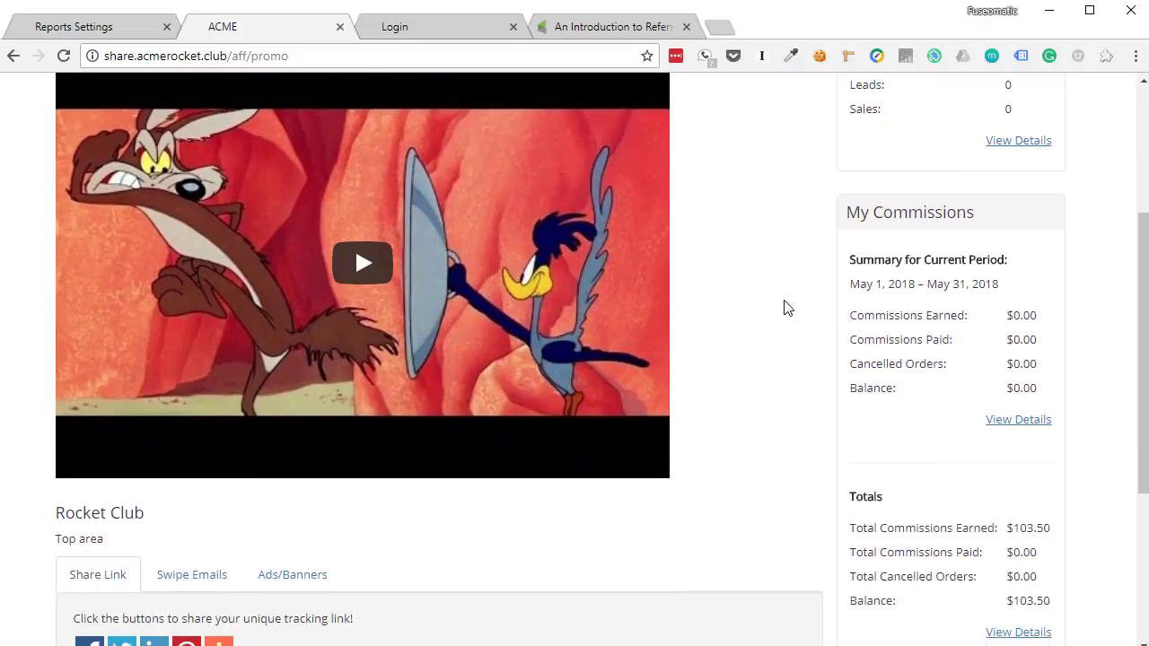
scroll(766, 446, "up", 1)
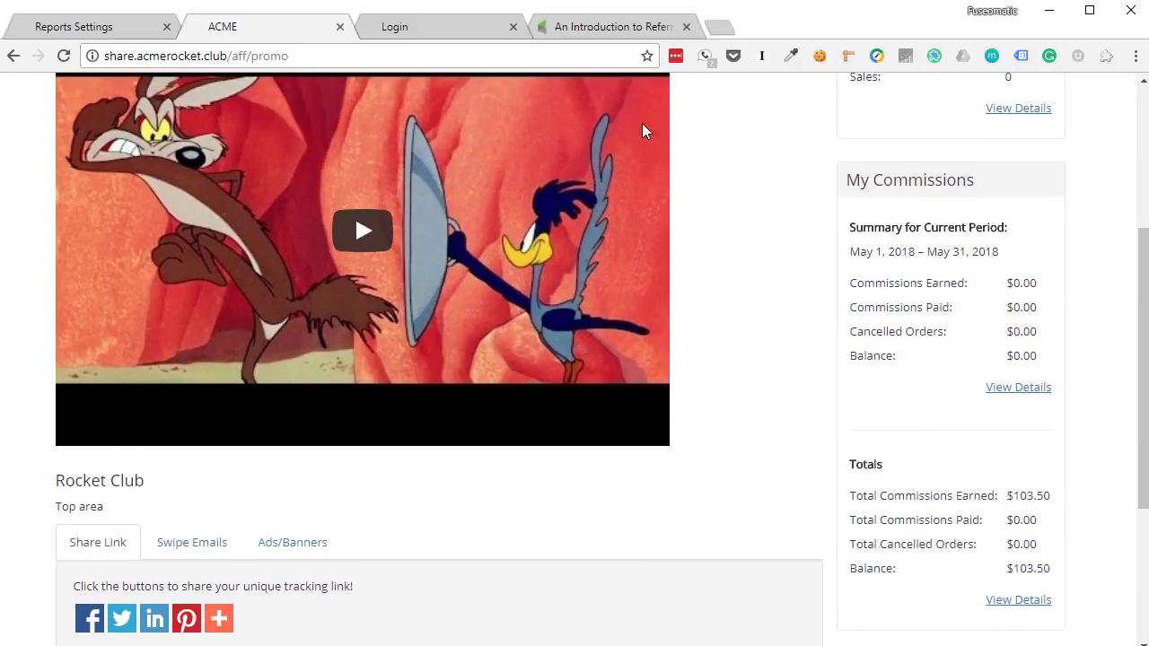
scroll(805, 235, "down", 3)
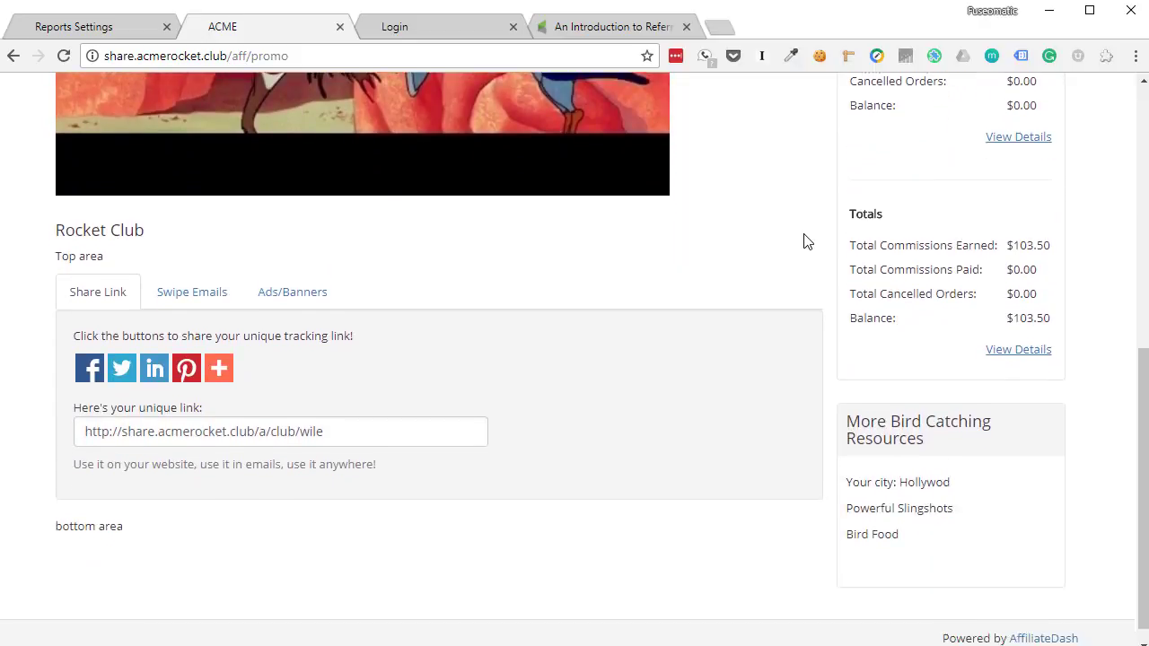
scroll(801, 412, "up", 4)
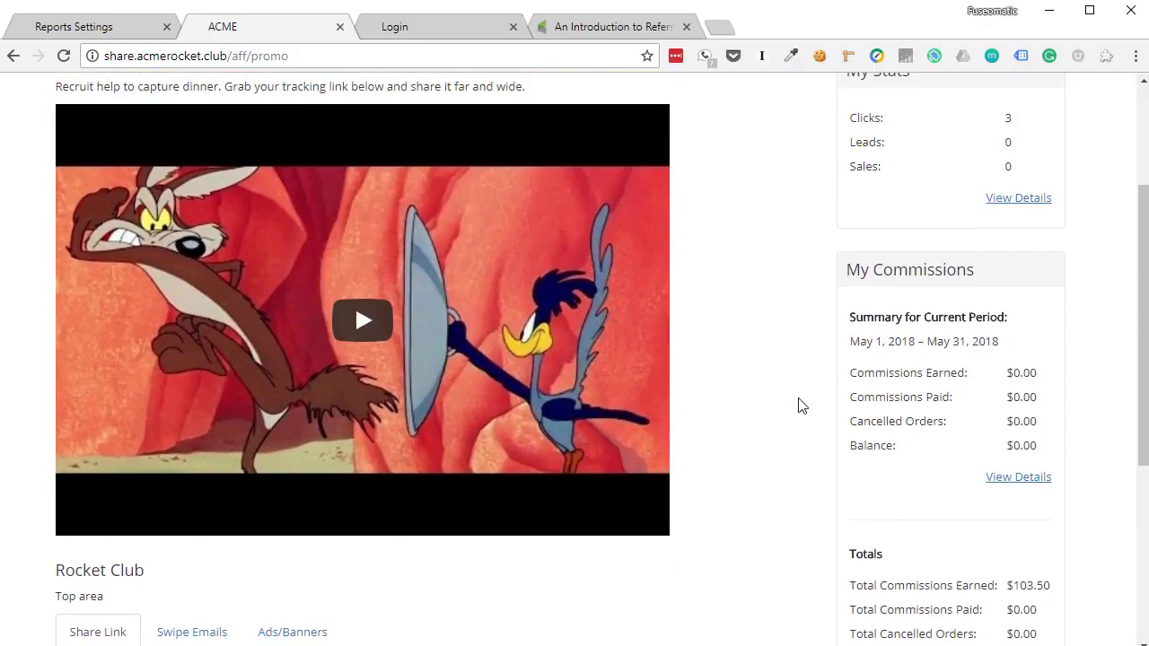
scroll(801, 406, "up", 2)
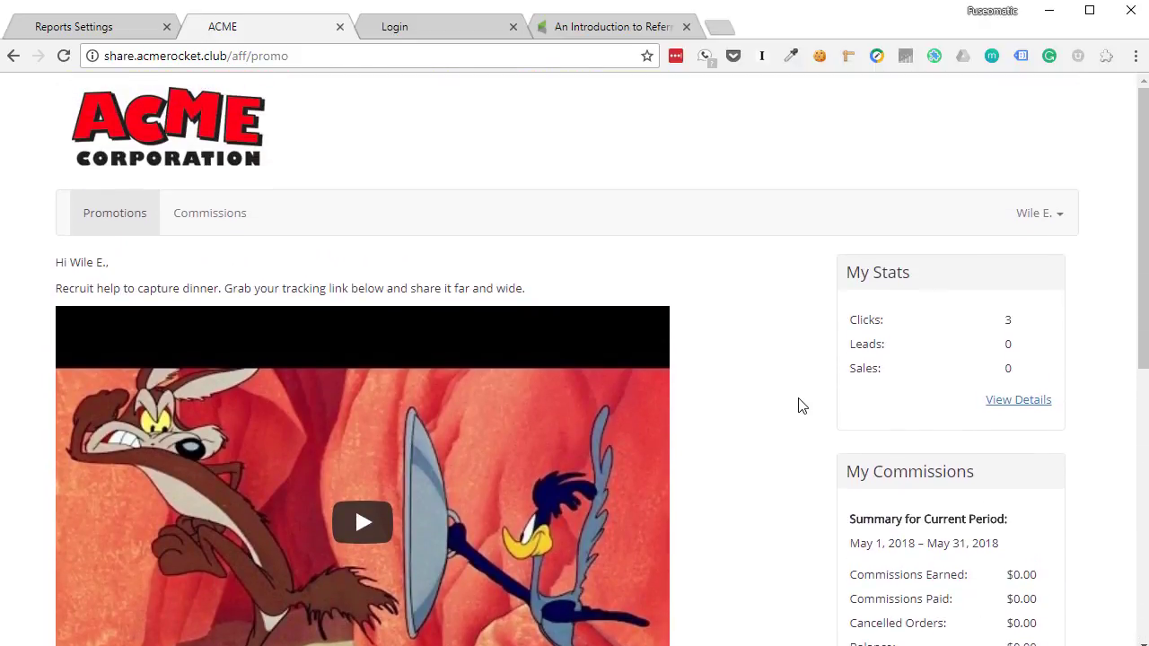